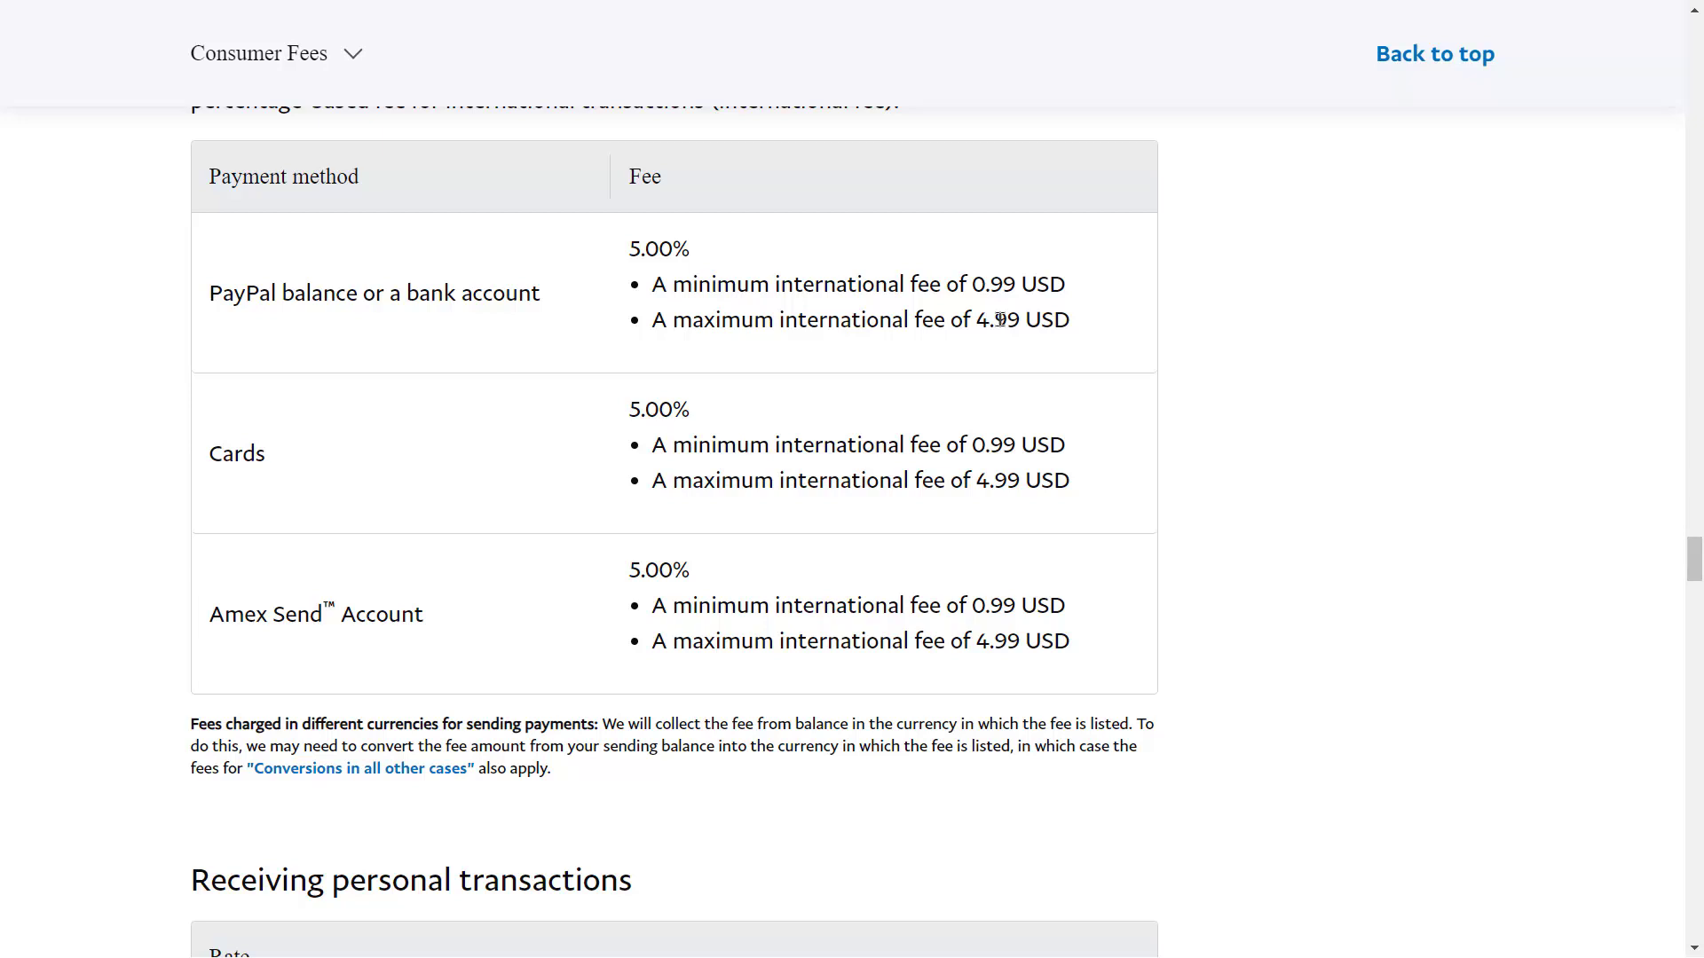
# - Examine the consumer fees for sending domestic personal transactions from a PayPal balance or bank account
pyautogui.scroll(6, 924, 395)
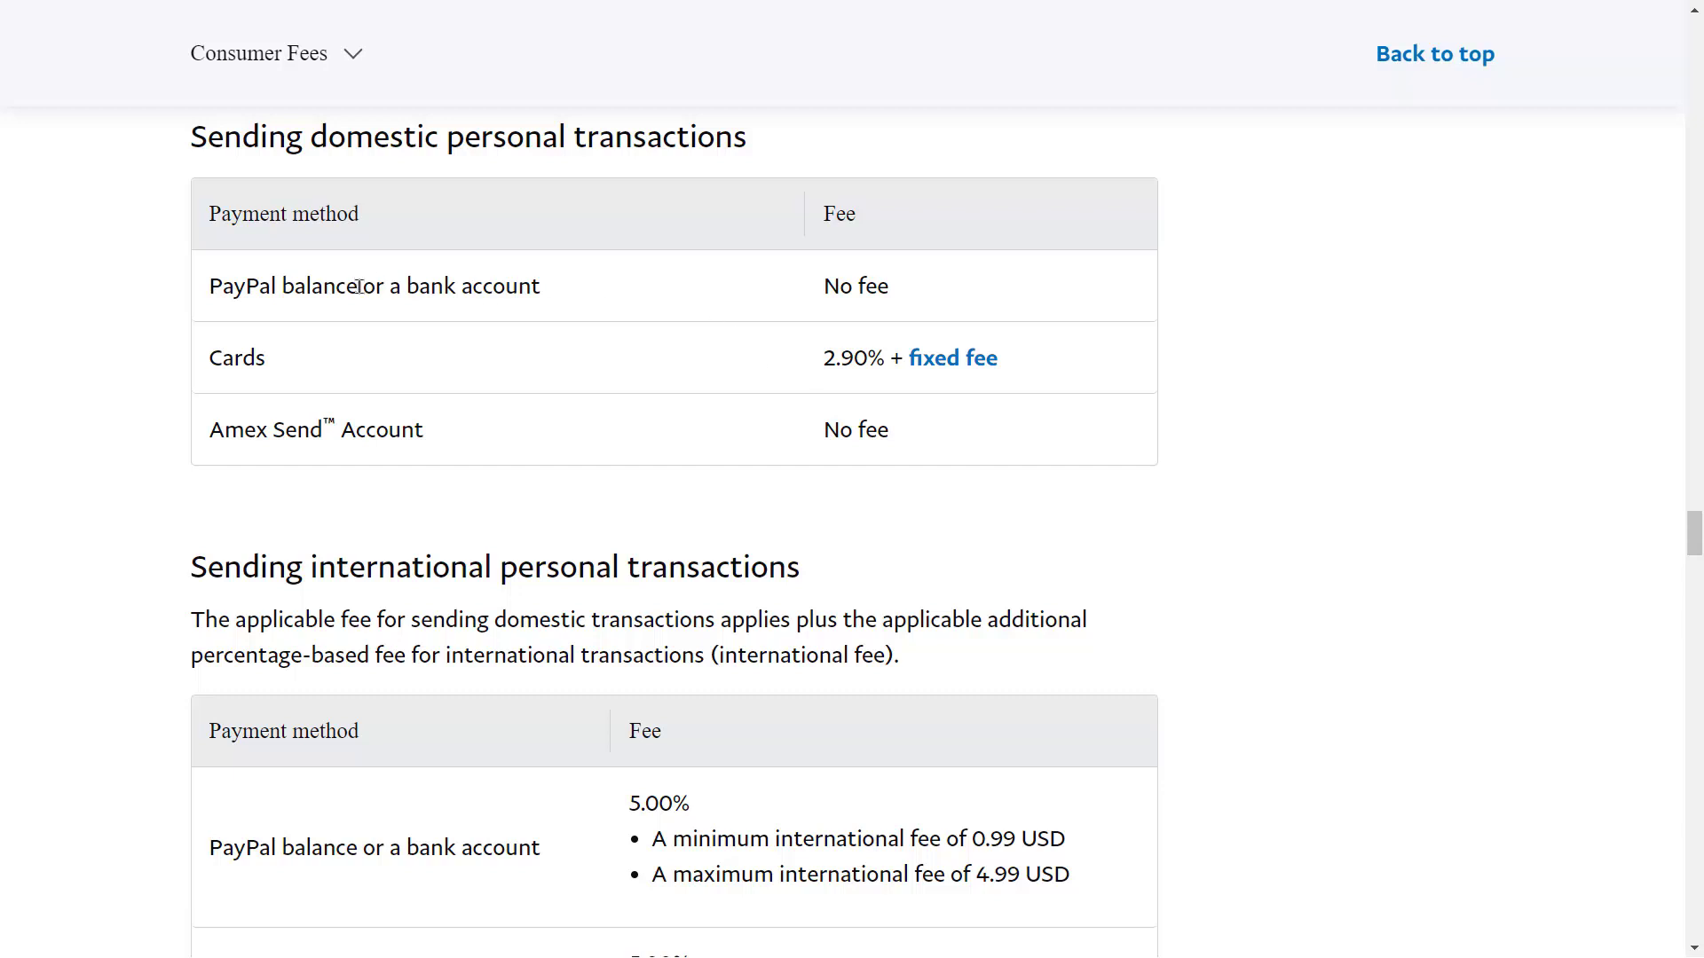
pyautogui.doubleClick(320, 286)
pyautogui.moveTo(419, 286); pyautogui.dragTo(566, 293)
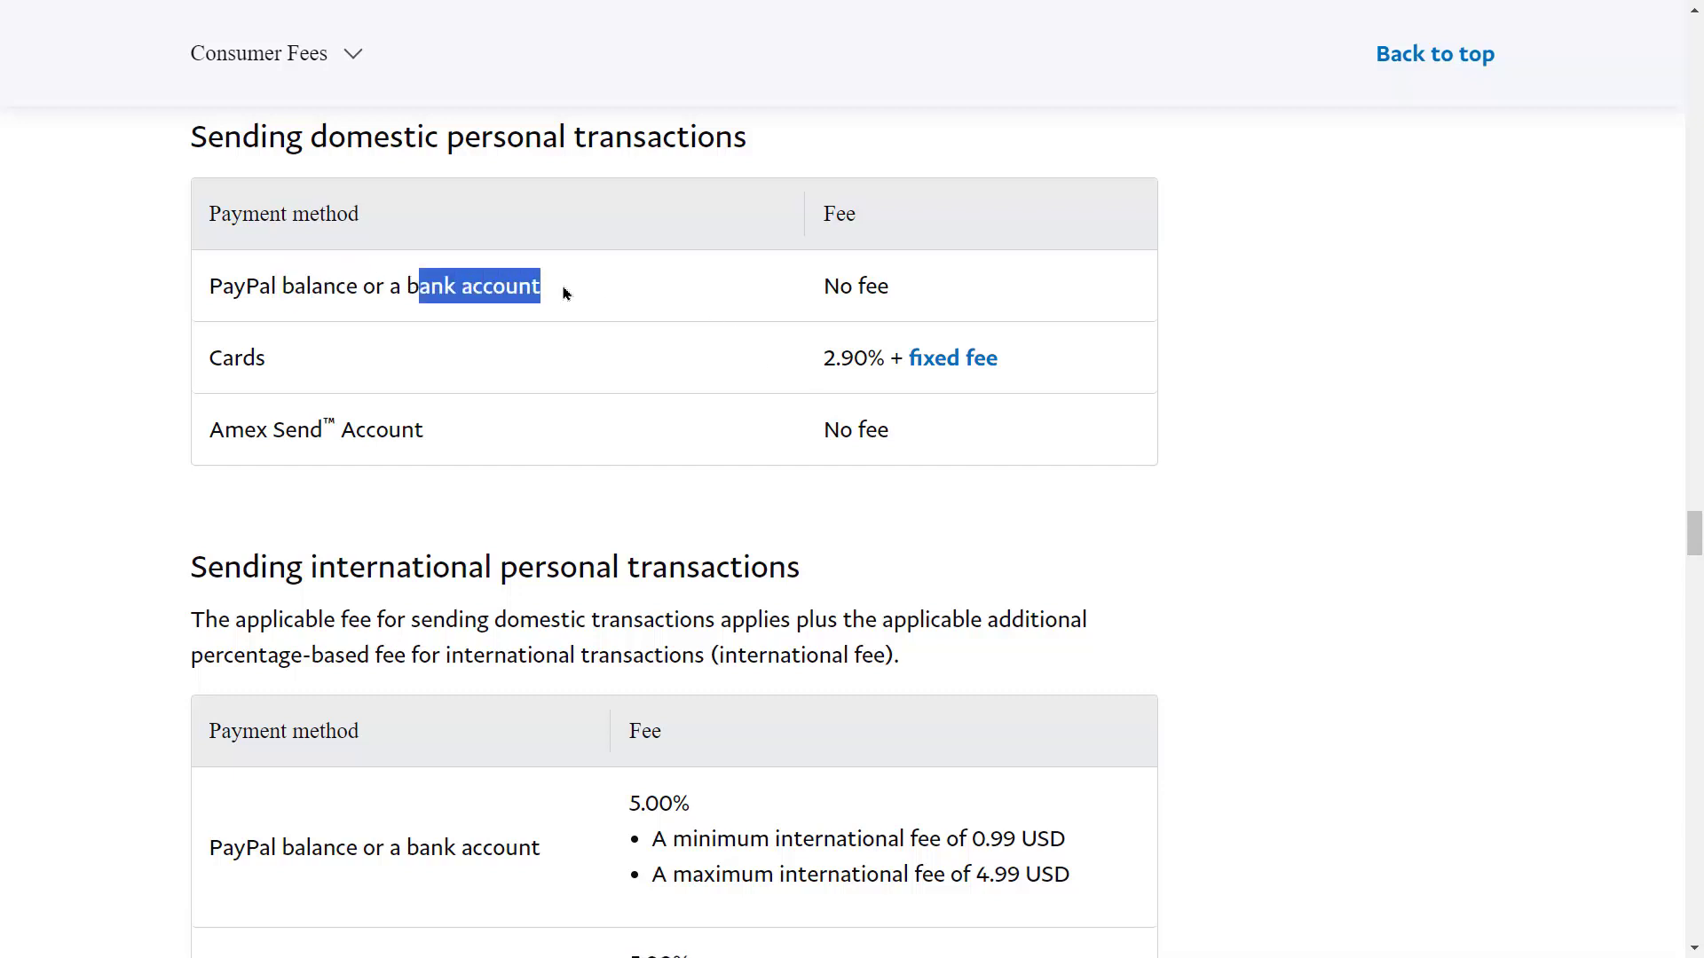
pyautogui.click(564, 293)
pyautogui.moveTo(812, 286); pyautogui.dragTo(890, 285)
pyautogui.click(1278, 366)
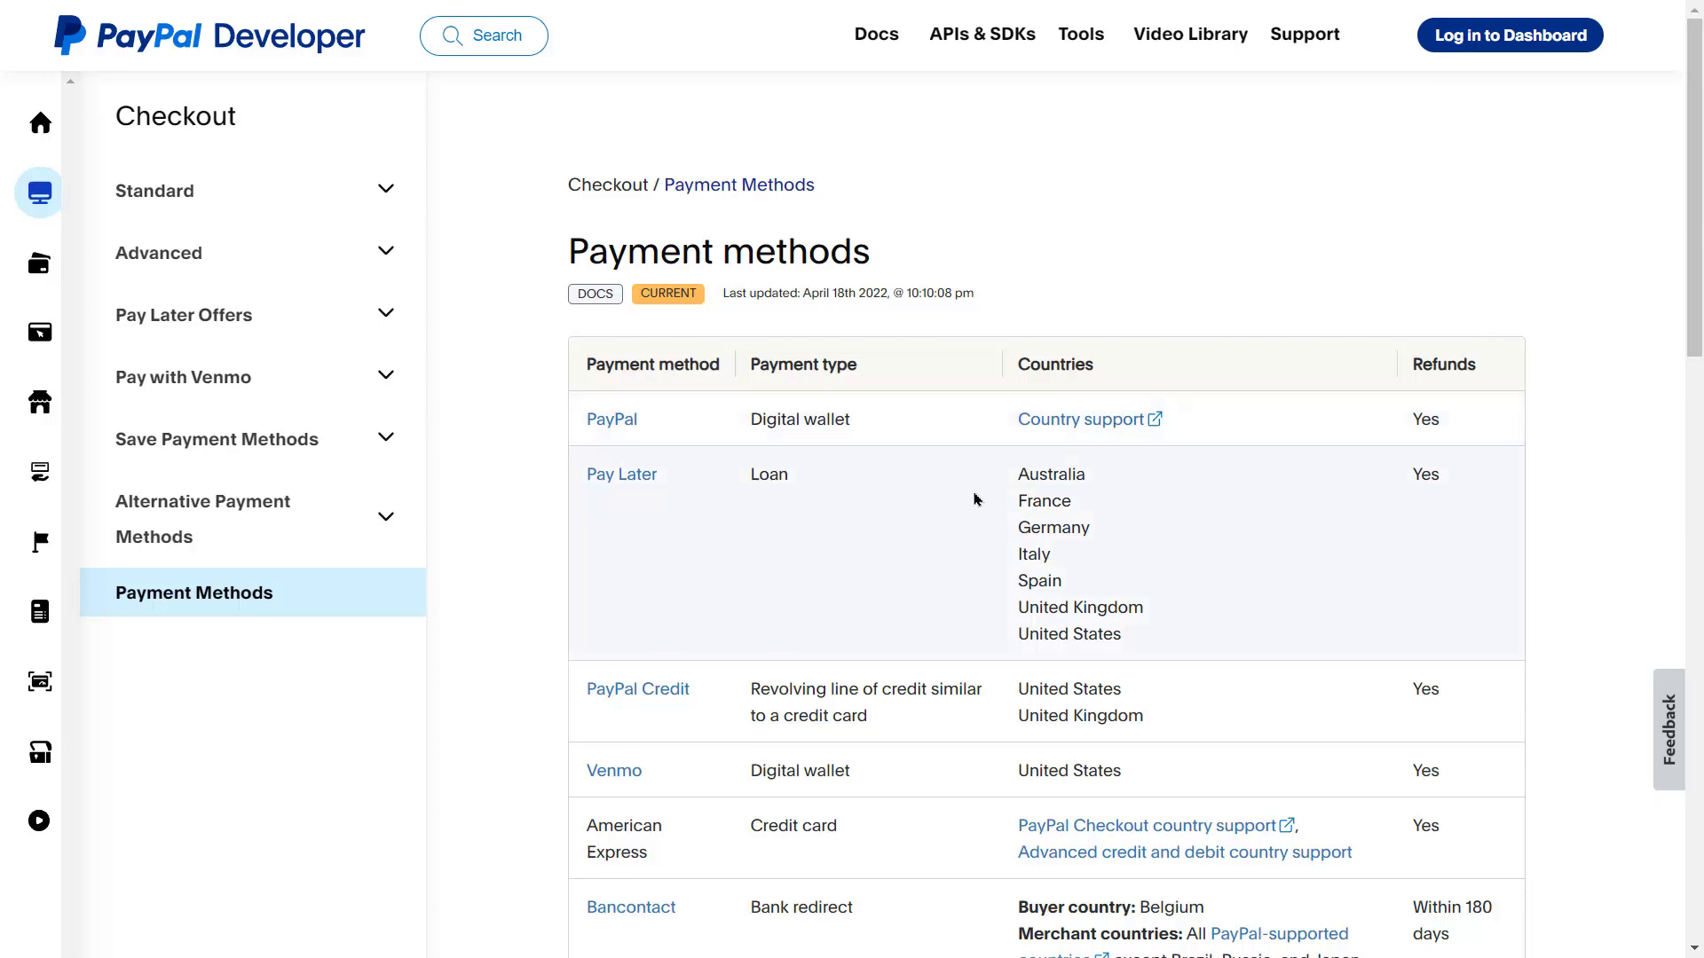
# - Review the payment methods table on the PayPal Developer site, including payment types, supported countries and refund terms
pyautogui.scroll(-2, 977, 497)
pyautogui.scroll(2, 976, 492)
pyautogui.scroll(-2, 1150, 502)
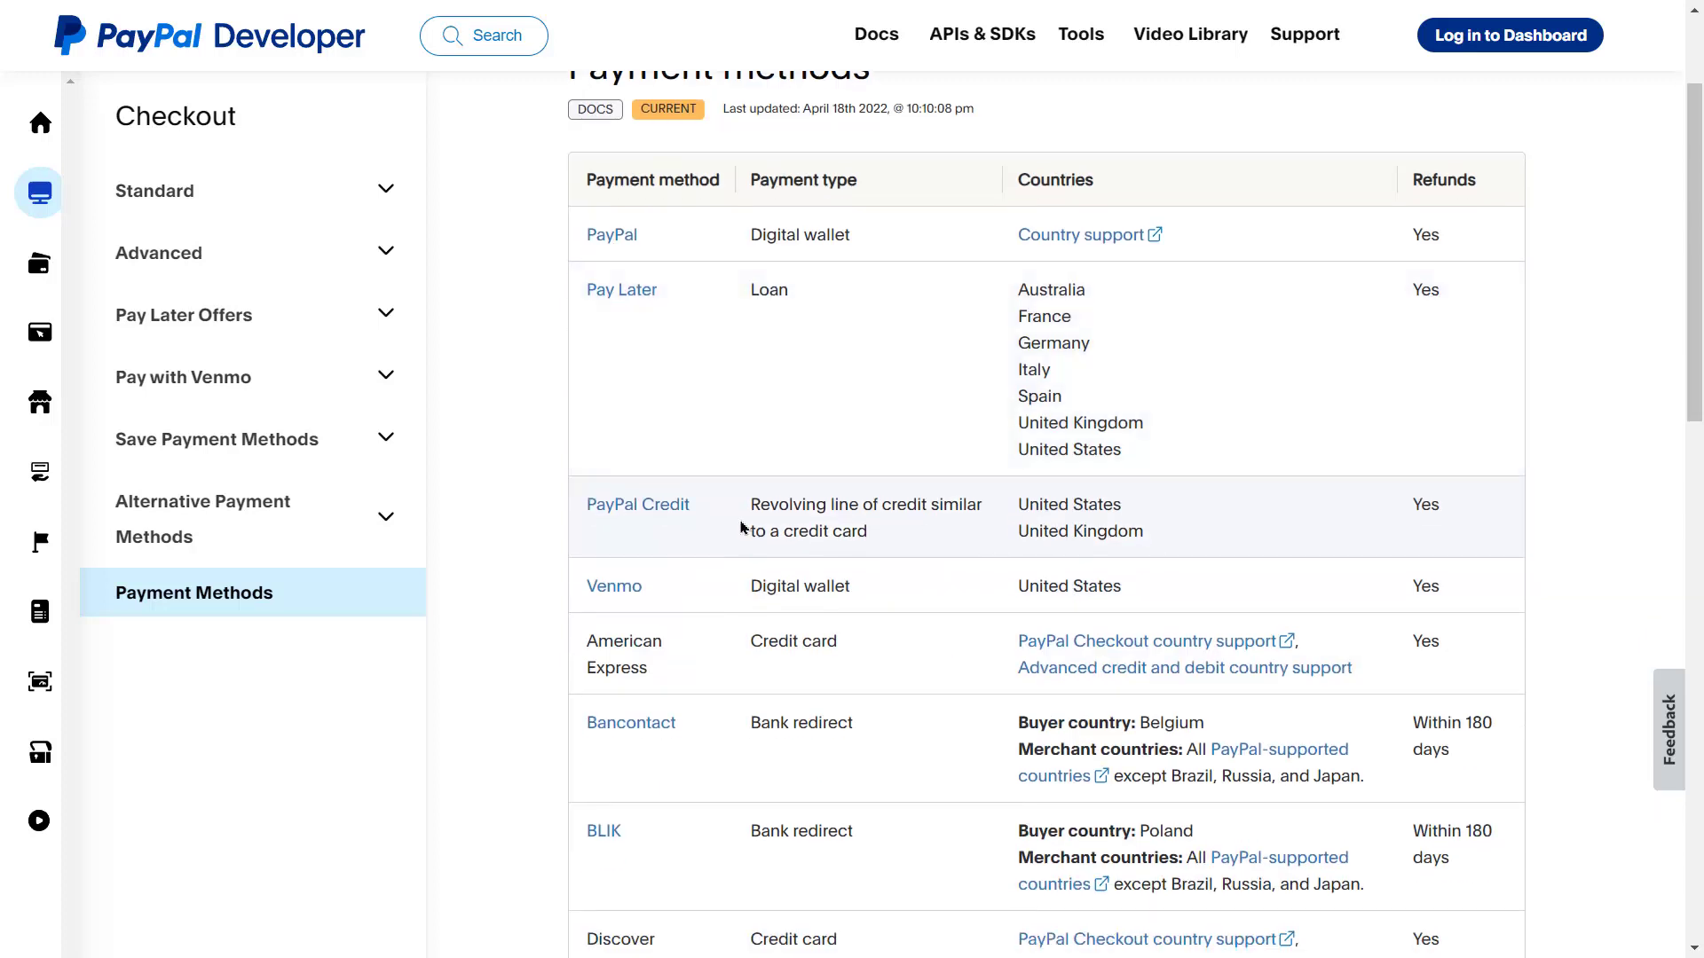
pyautogui.scroll(-2, 1247, 546)
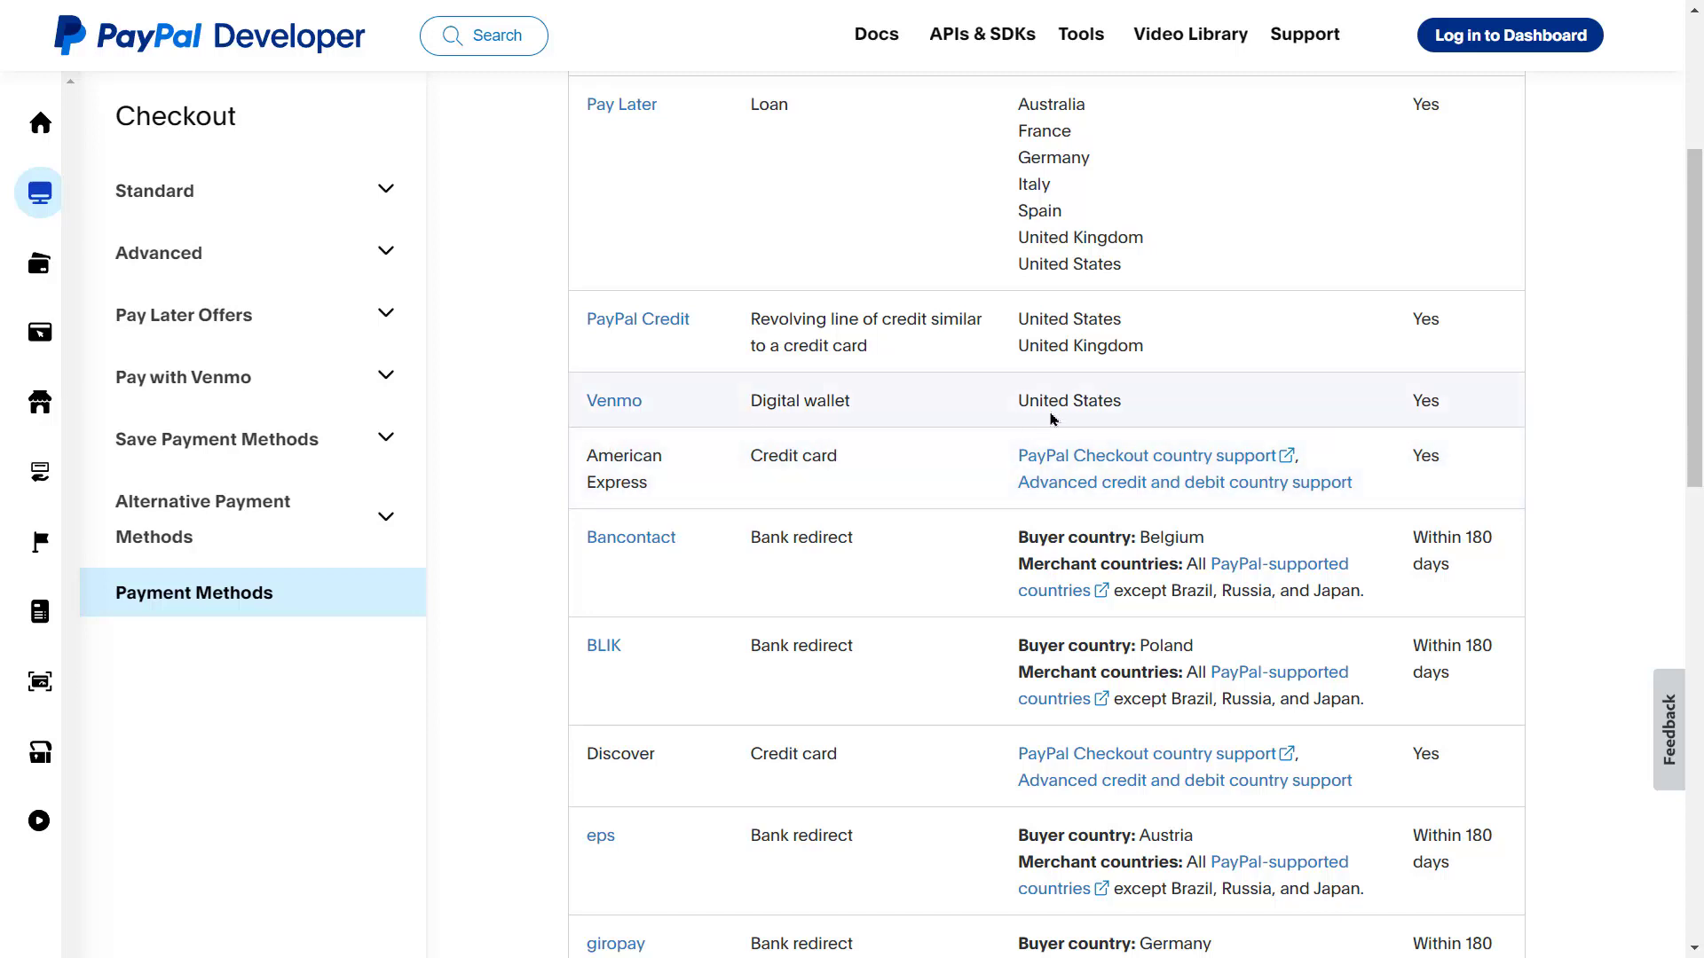
pyautogui.scroll(-2, 1030, 395)
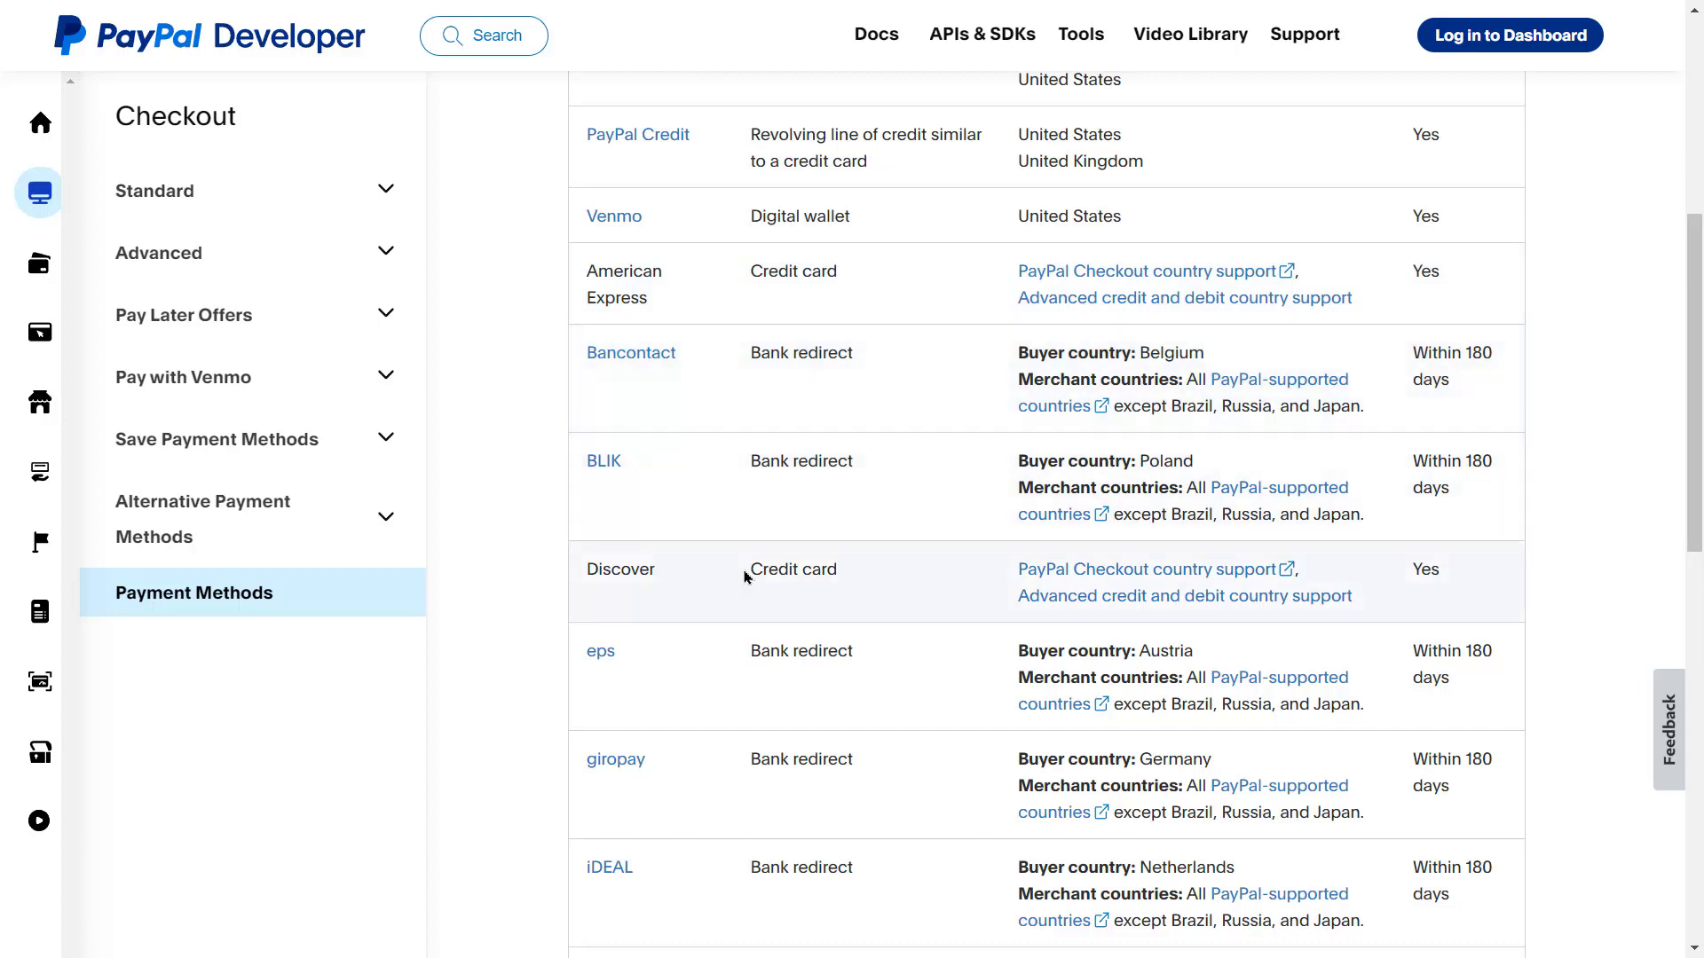
pyautogui.scroll(-2, 761, 559)
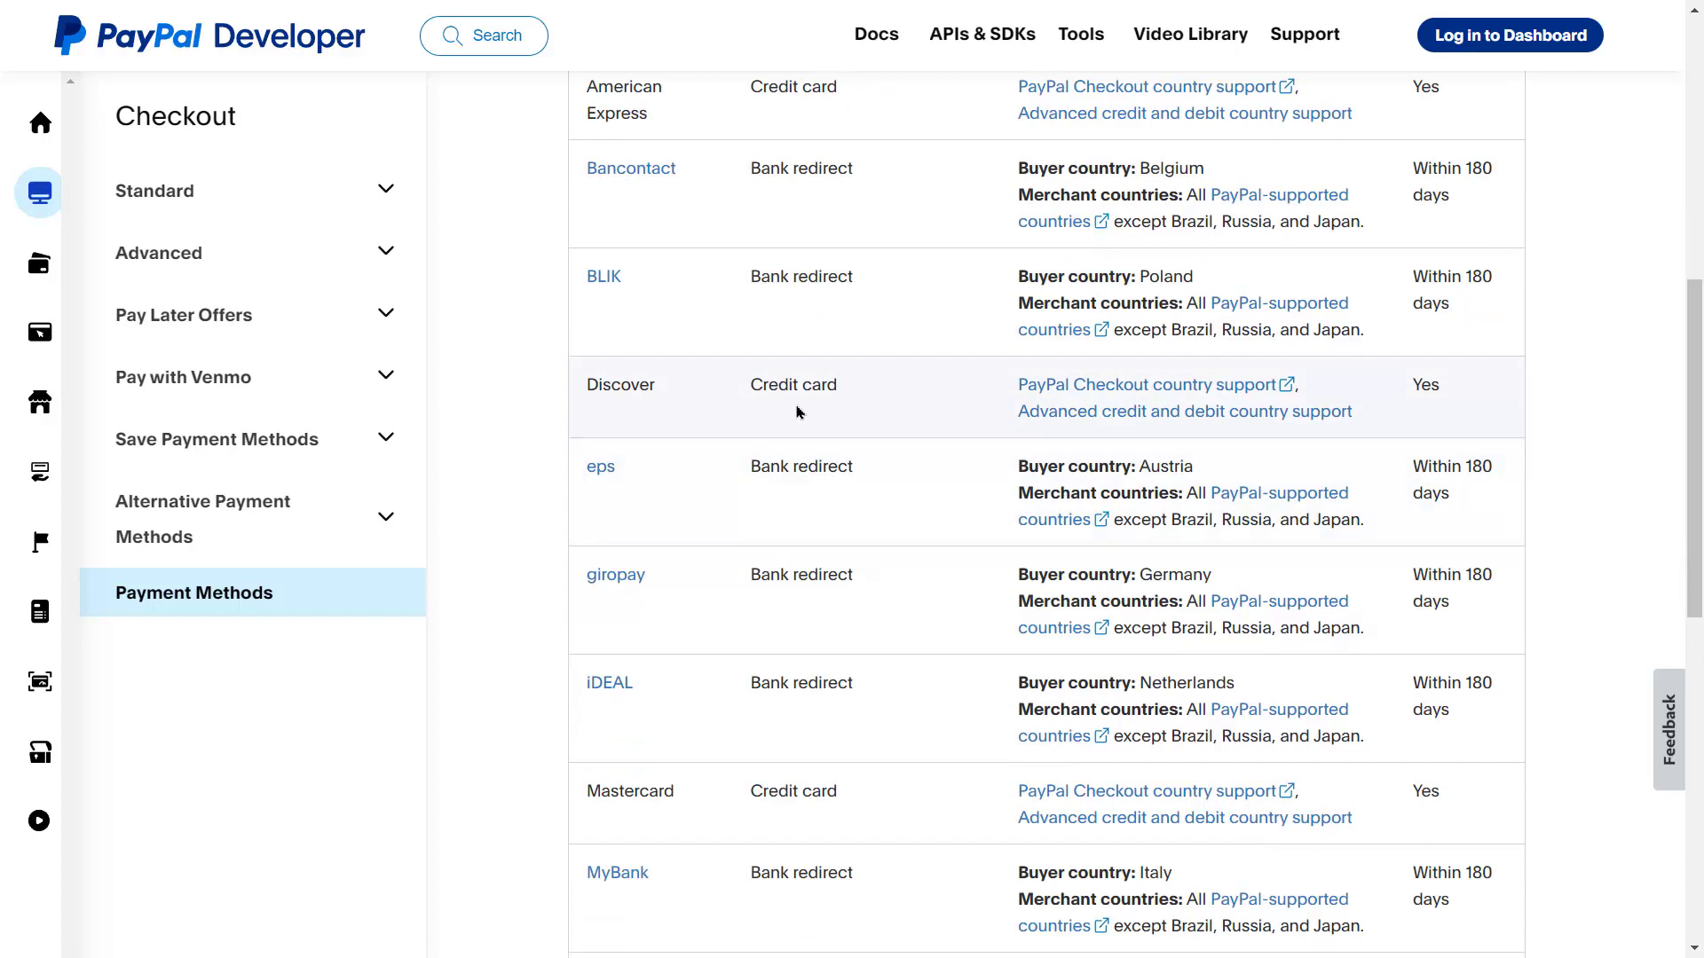
pyautogui.scroll(-4, 765, 398)
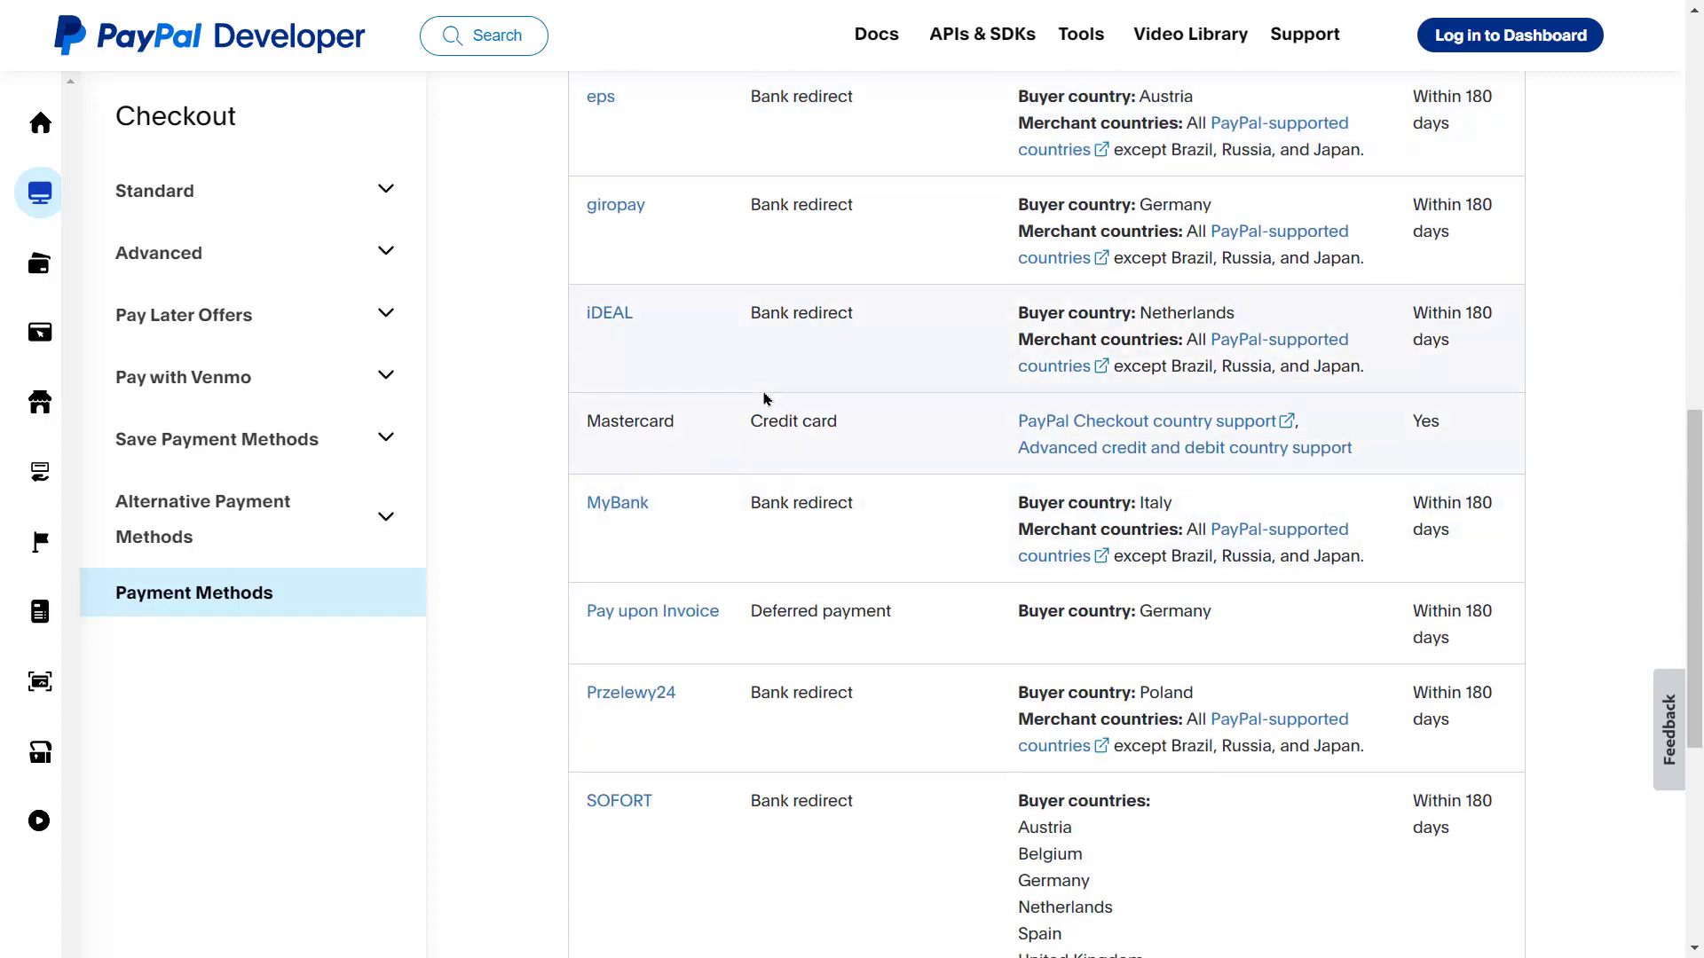
pyautogui.scroll(-4, 807, 441)
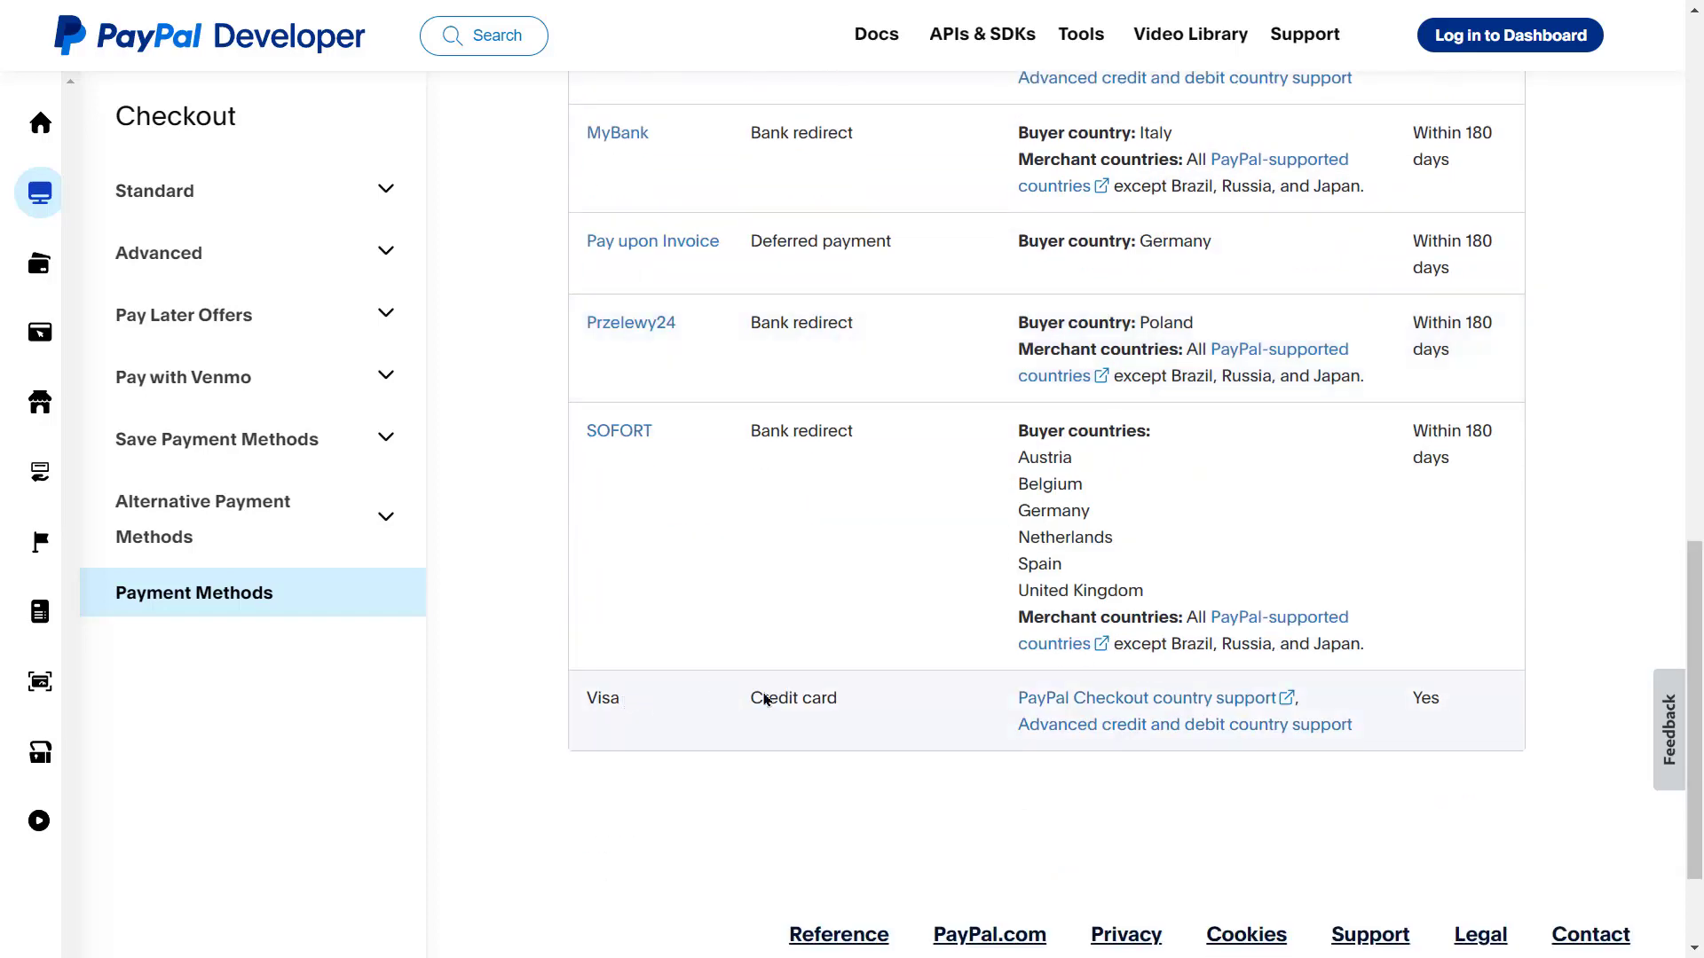
pyautogui.scroll(5, 812, 690)
pyautogui.scroll(-3, 754, 679)
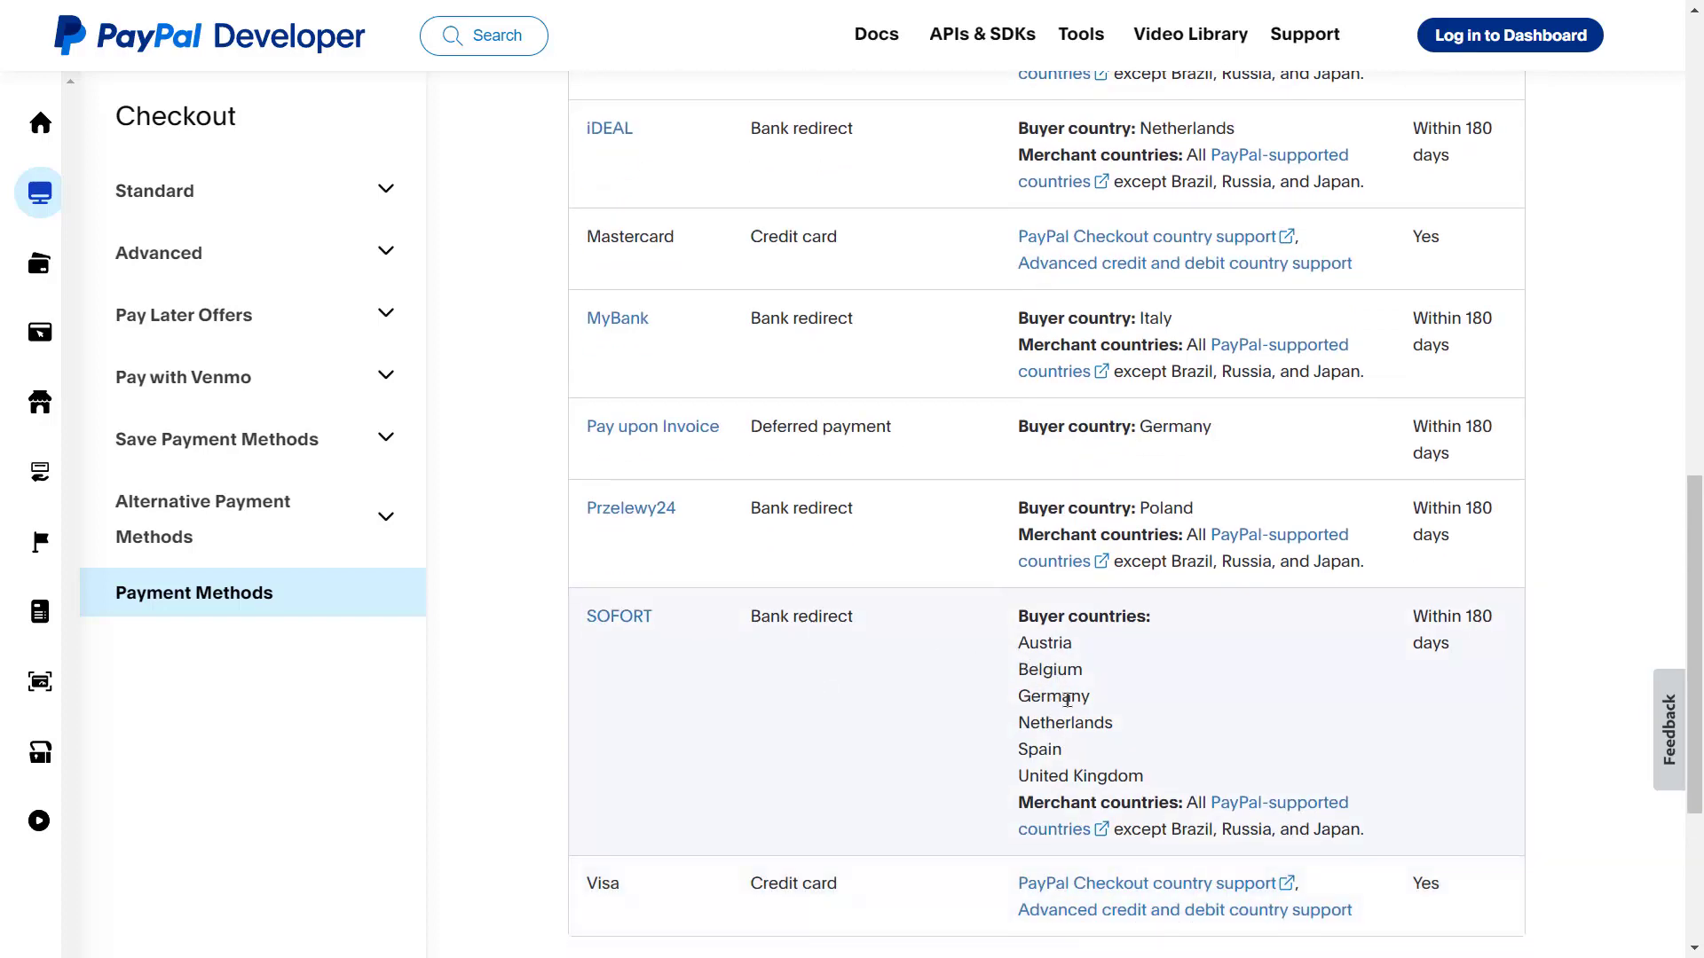
pyautogui.scroll(6, 956, 707)
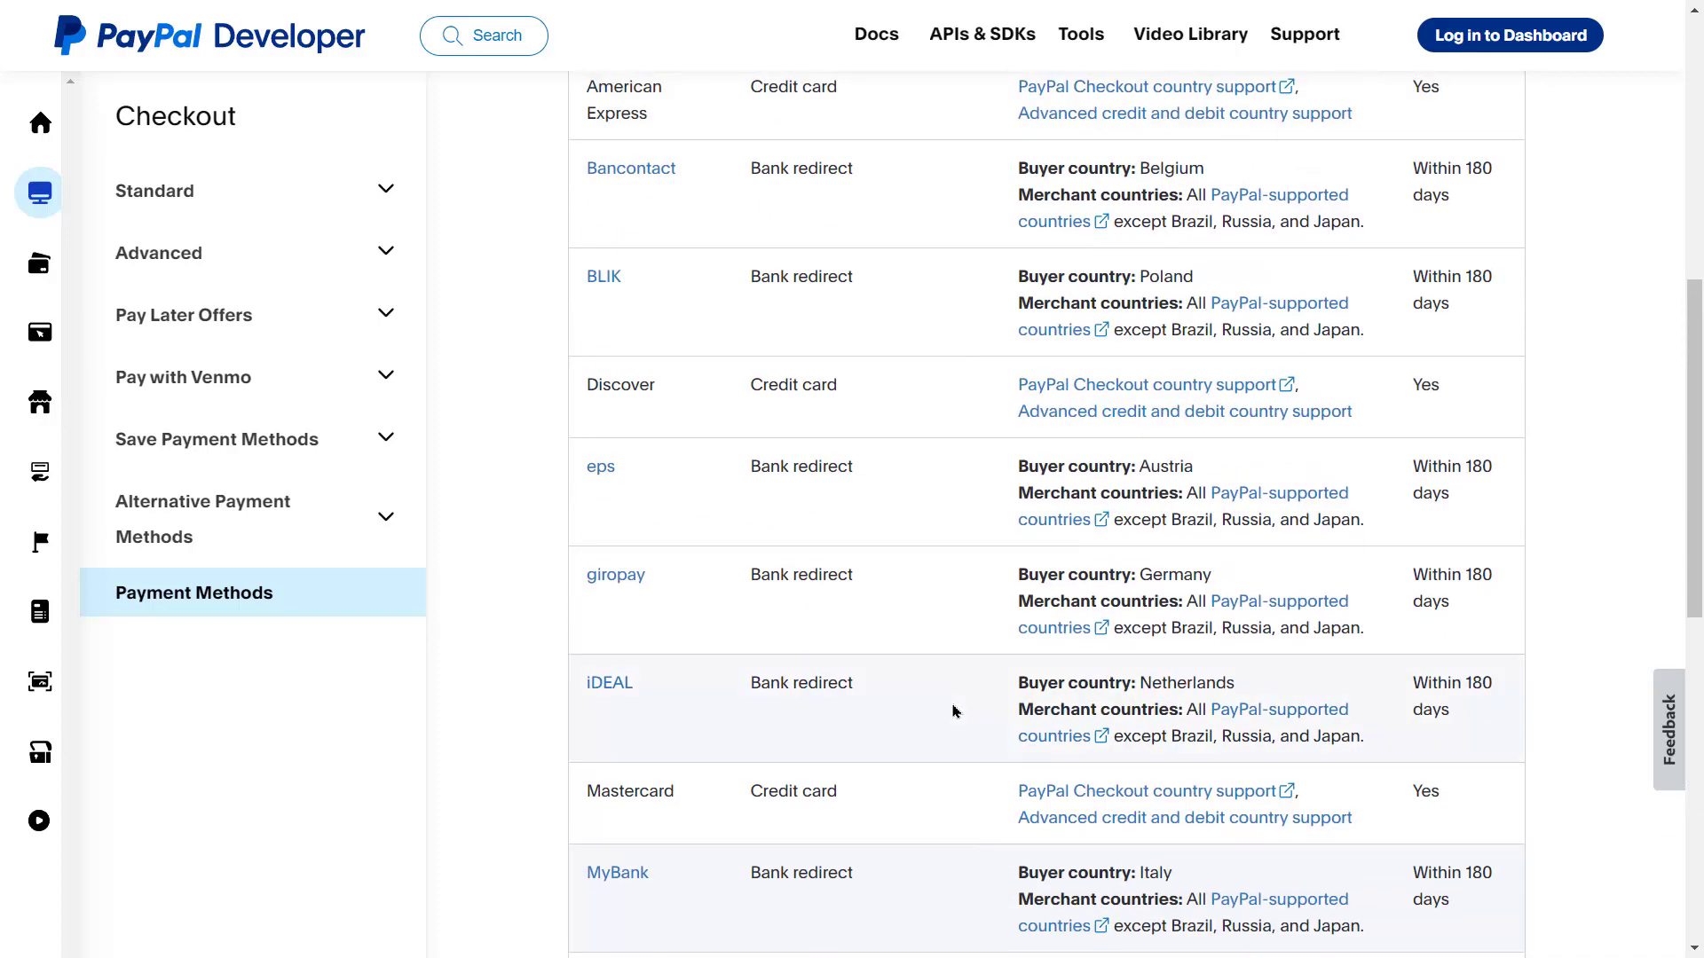
pyautogui.scroll(8, 954, 710)
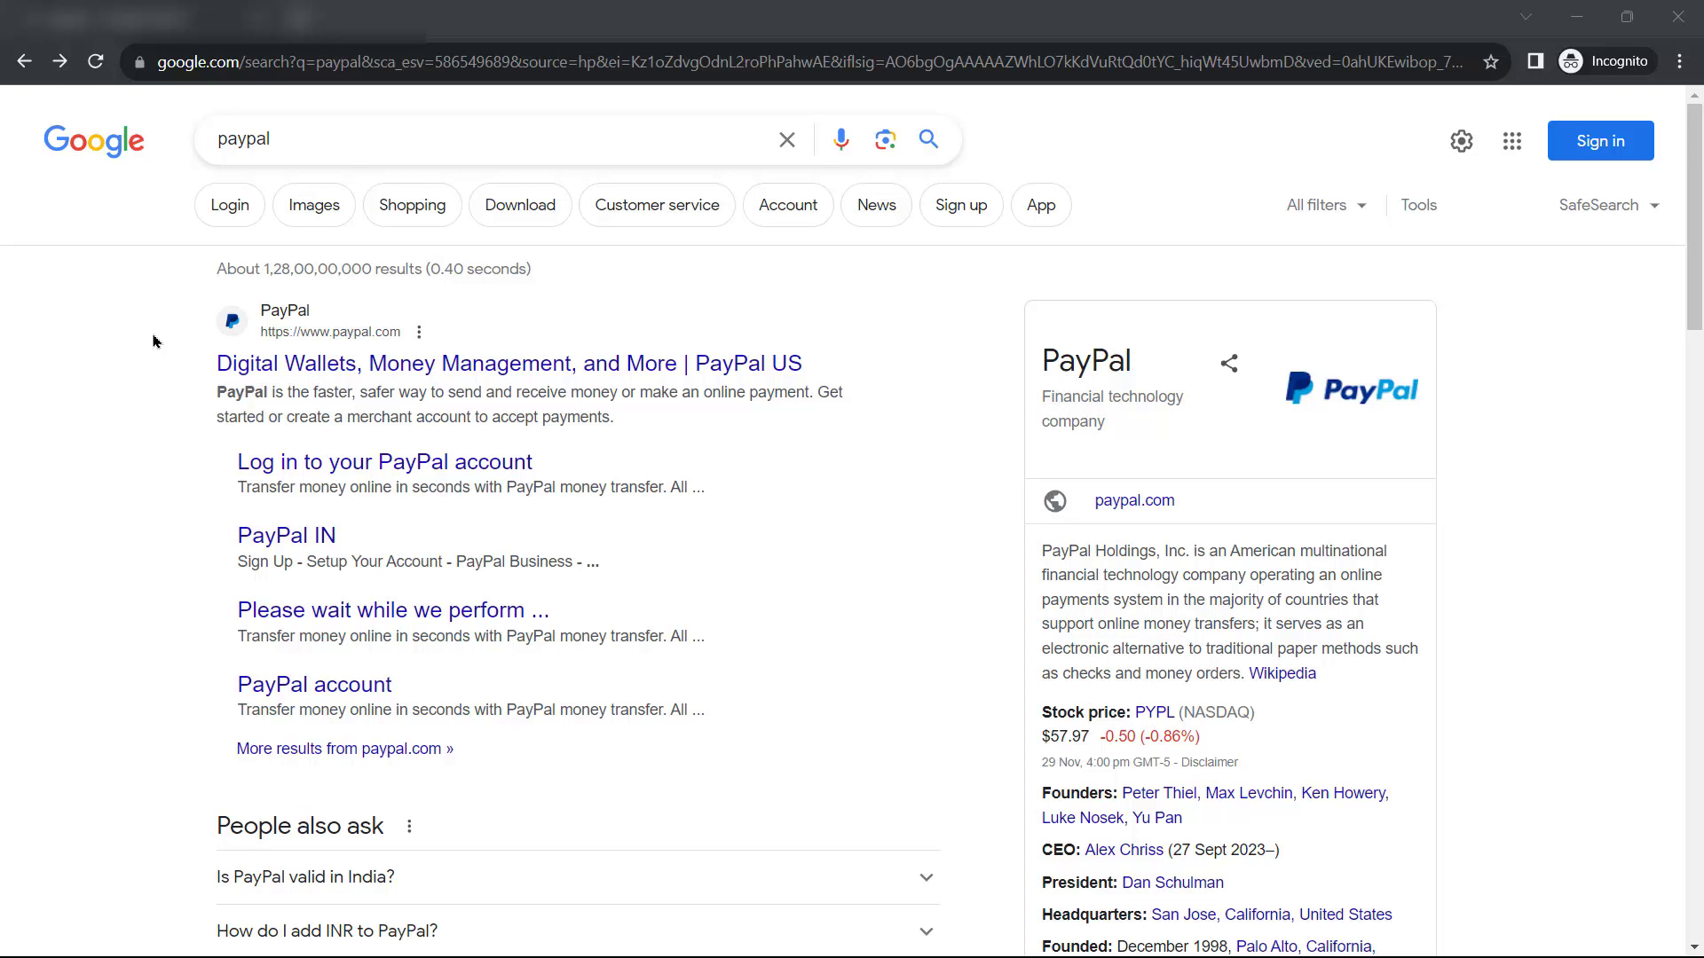
# - Open the PayPal website from the search results and start a free sign-up for a Business Account
pyautogui.click(315, 364)
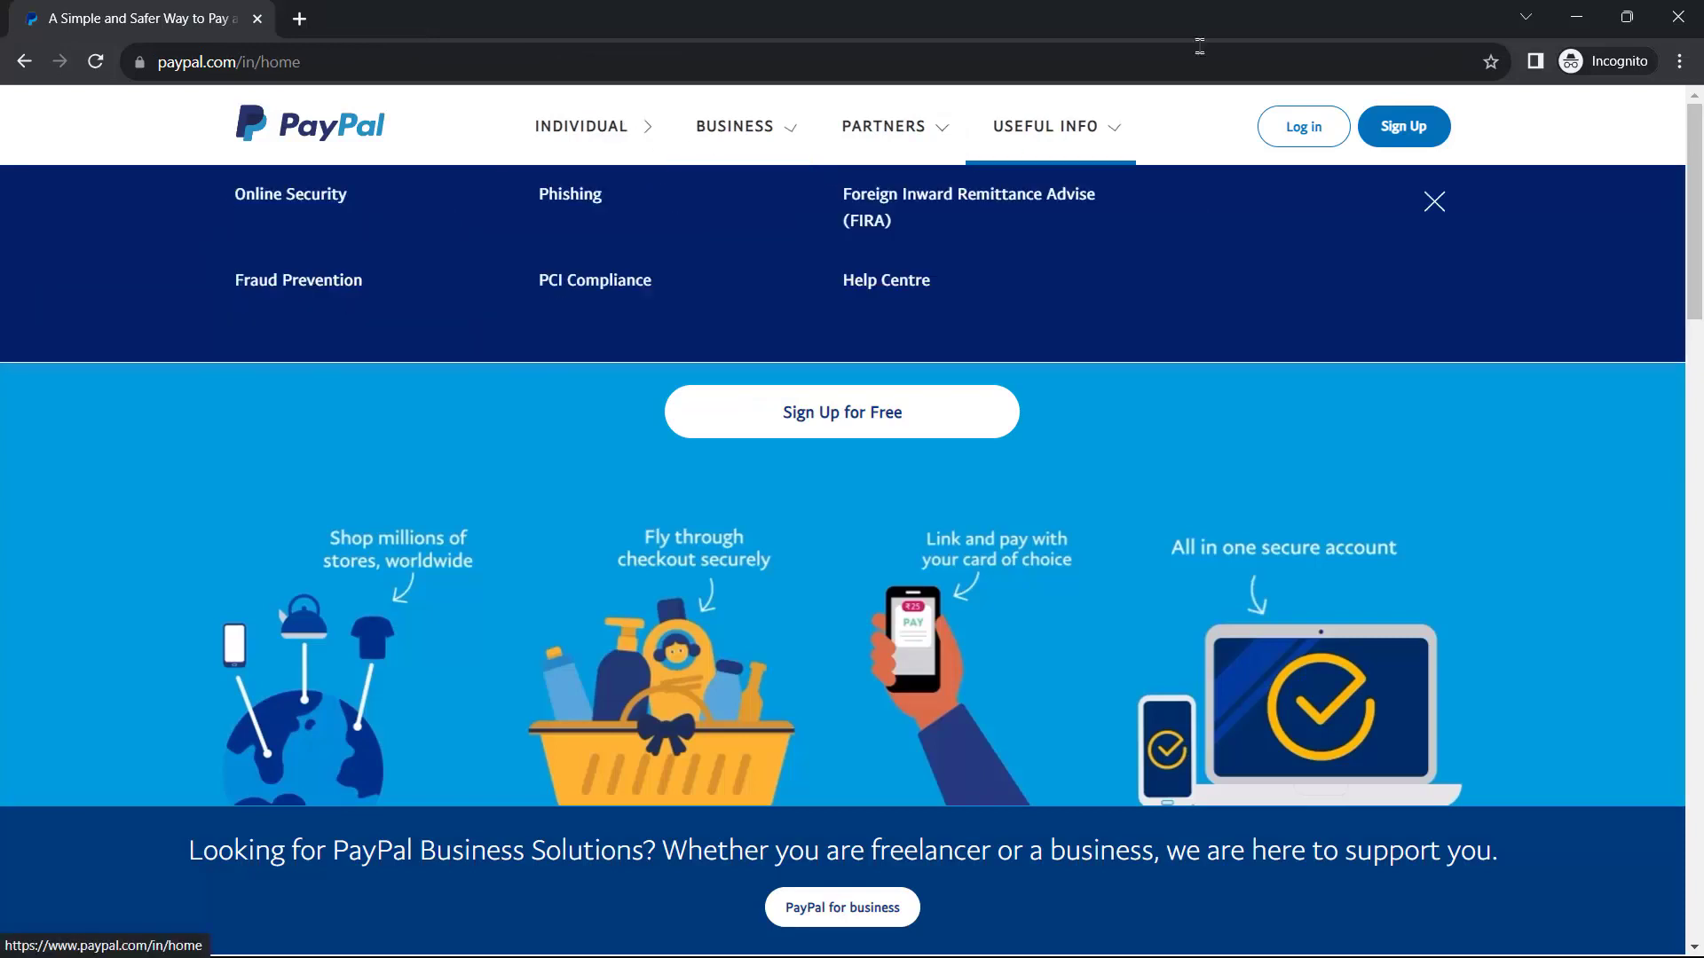
pyautogui.click(859, 424)
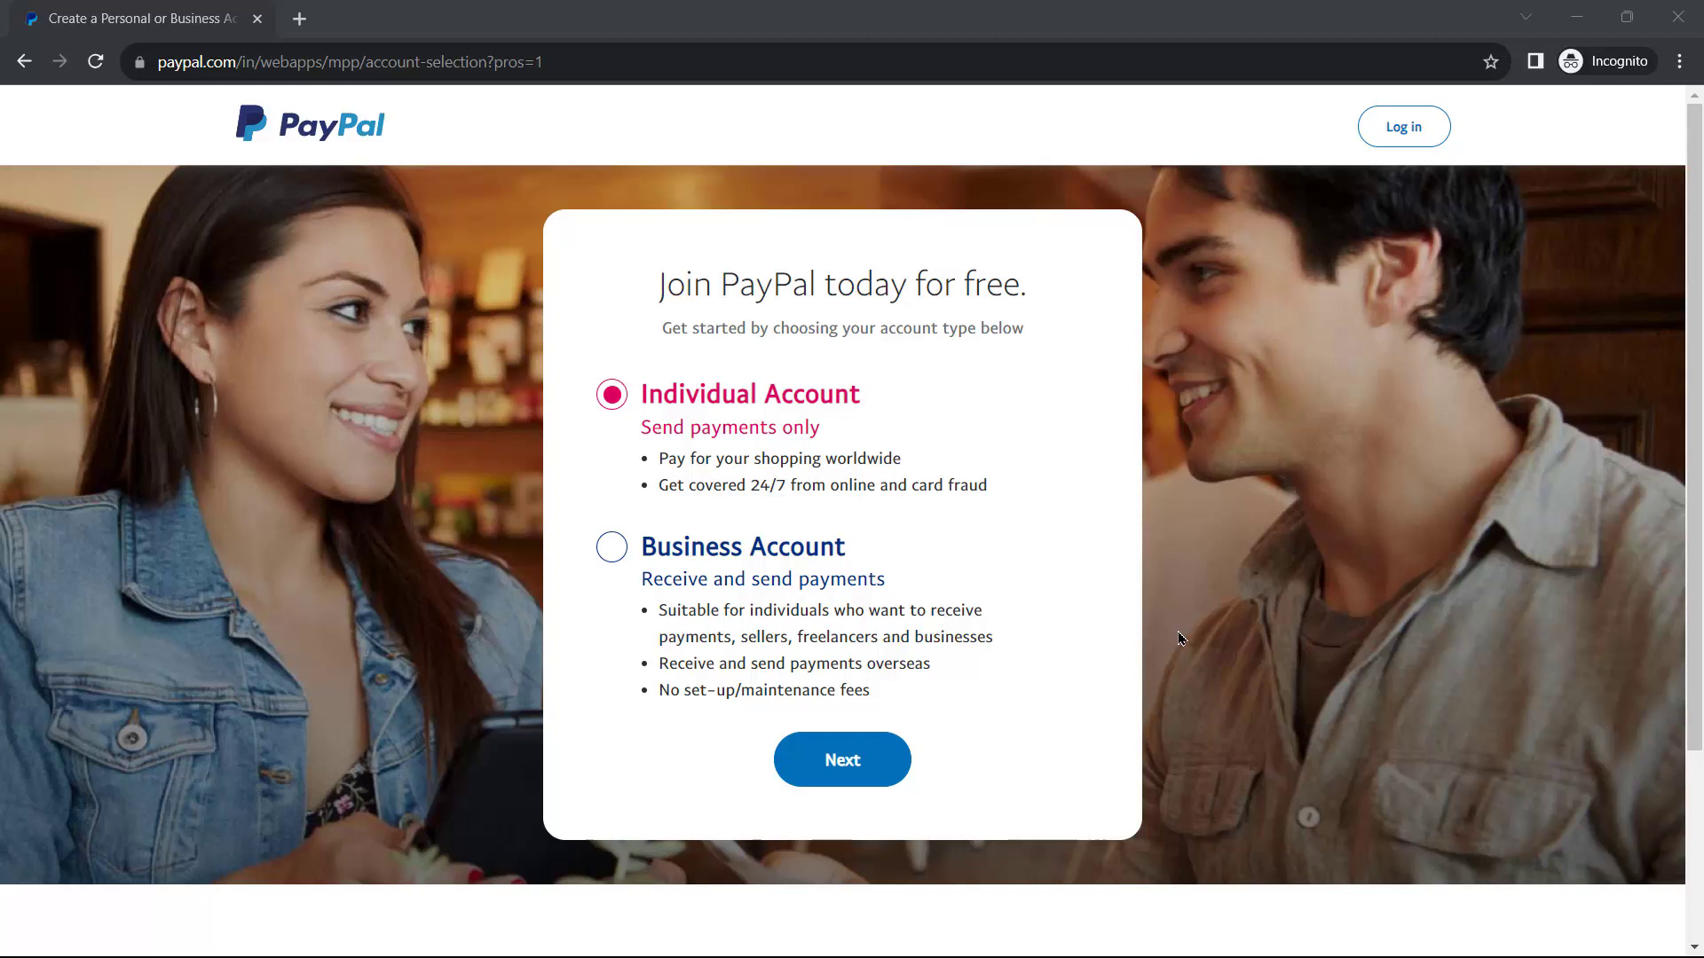
pyautogui.click(613, 550)
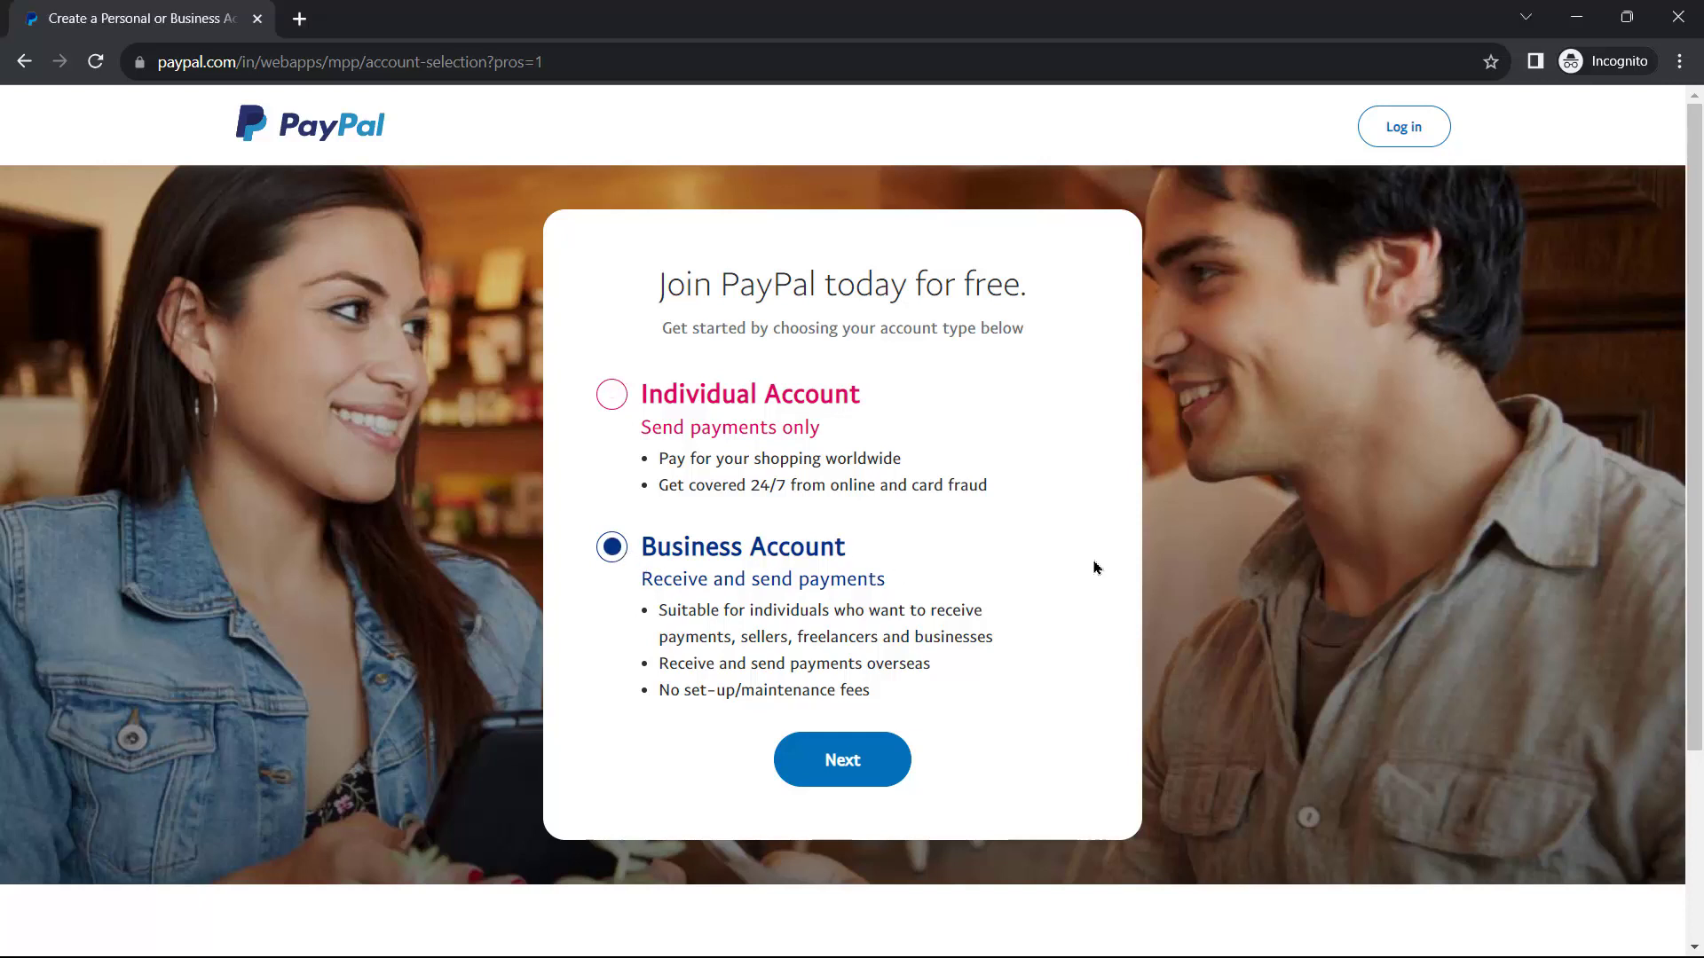
pyautogui.click(879, 757)
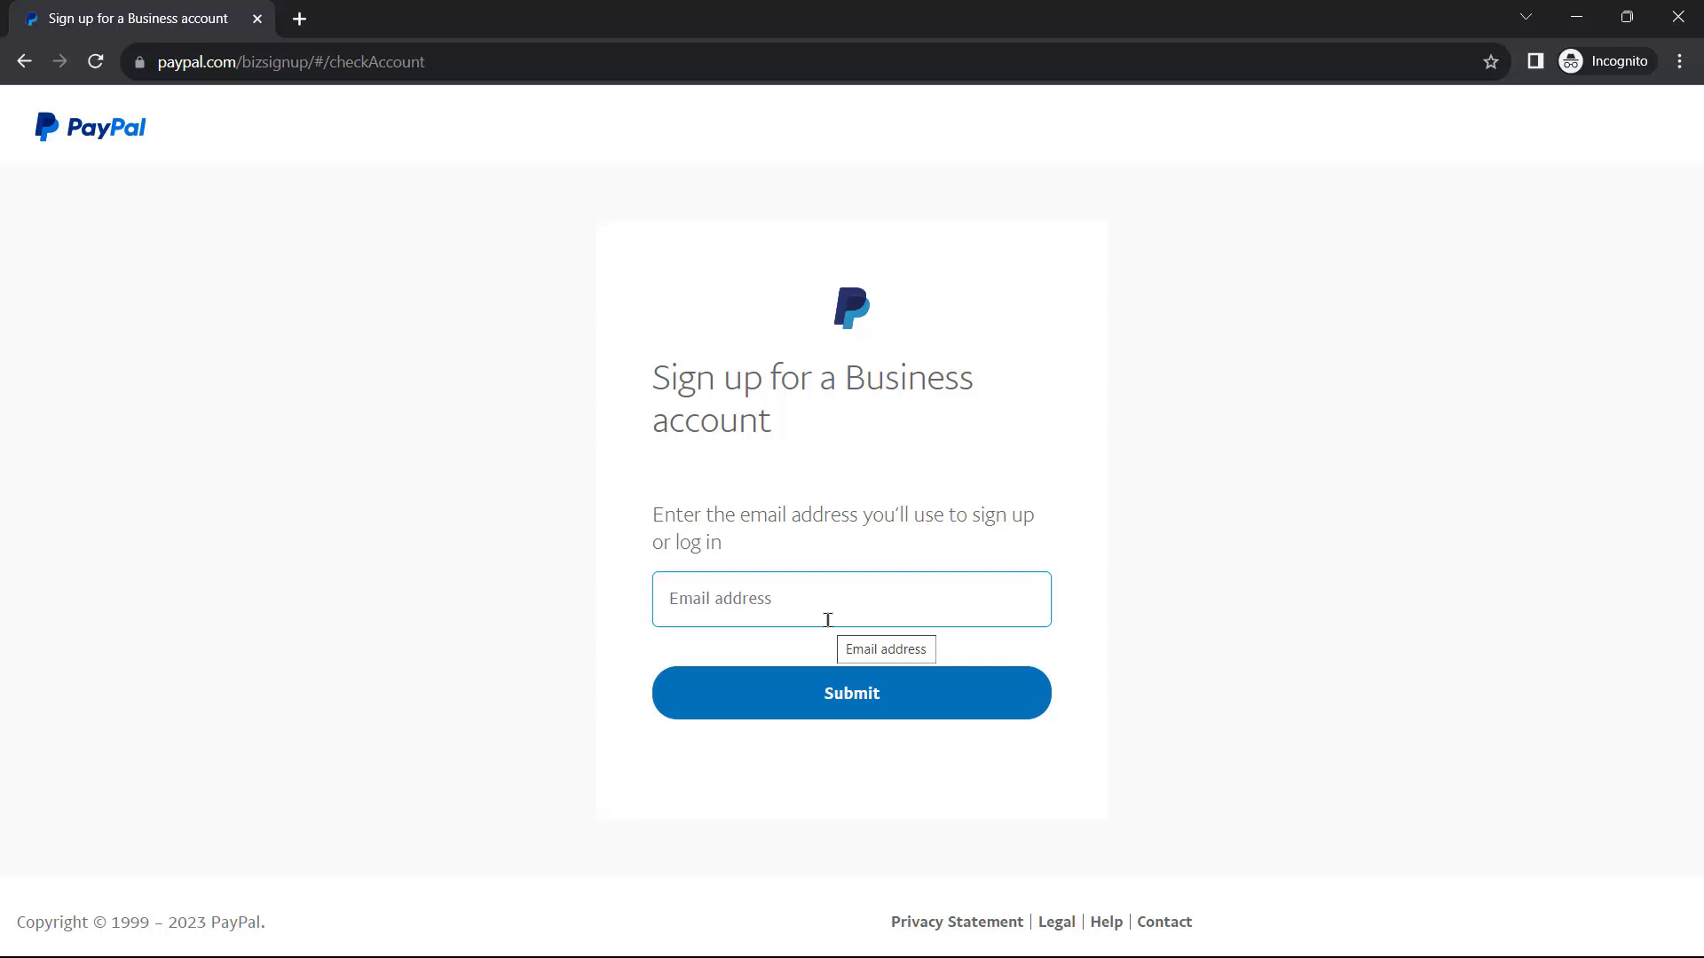
# - Enter and submit the sign-up e-mail address and the account password for the Business account
pyautogui.click(855, 602)
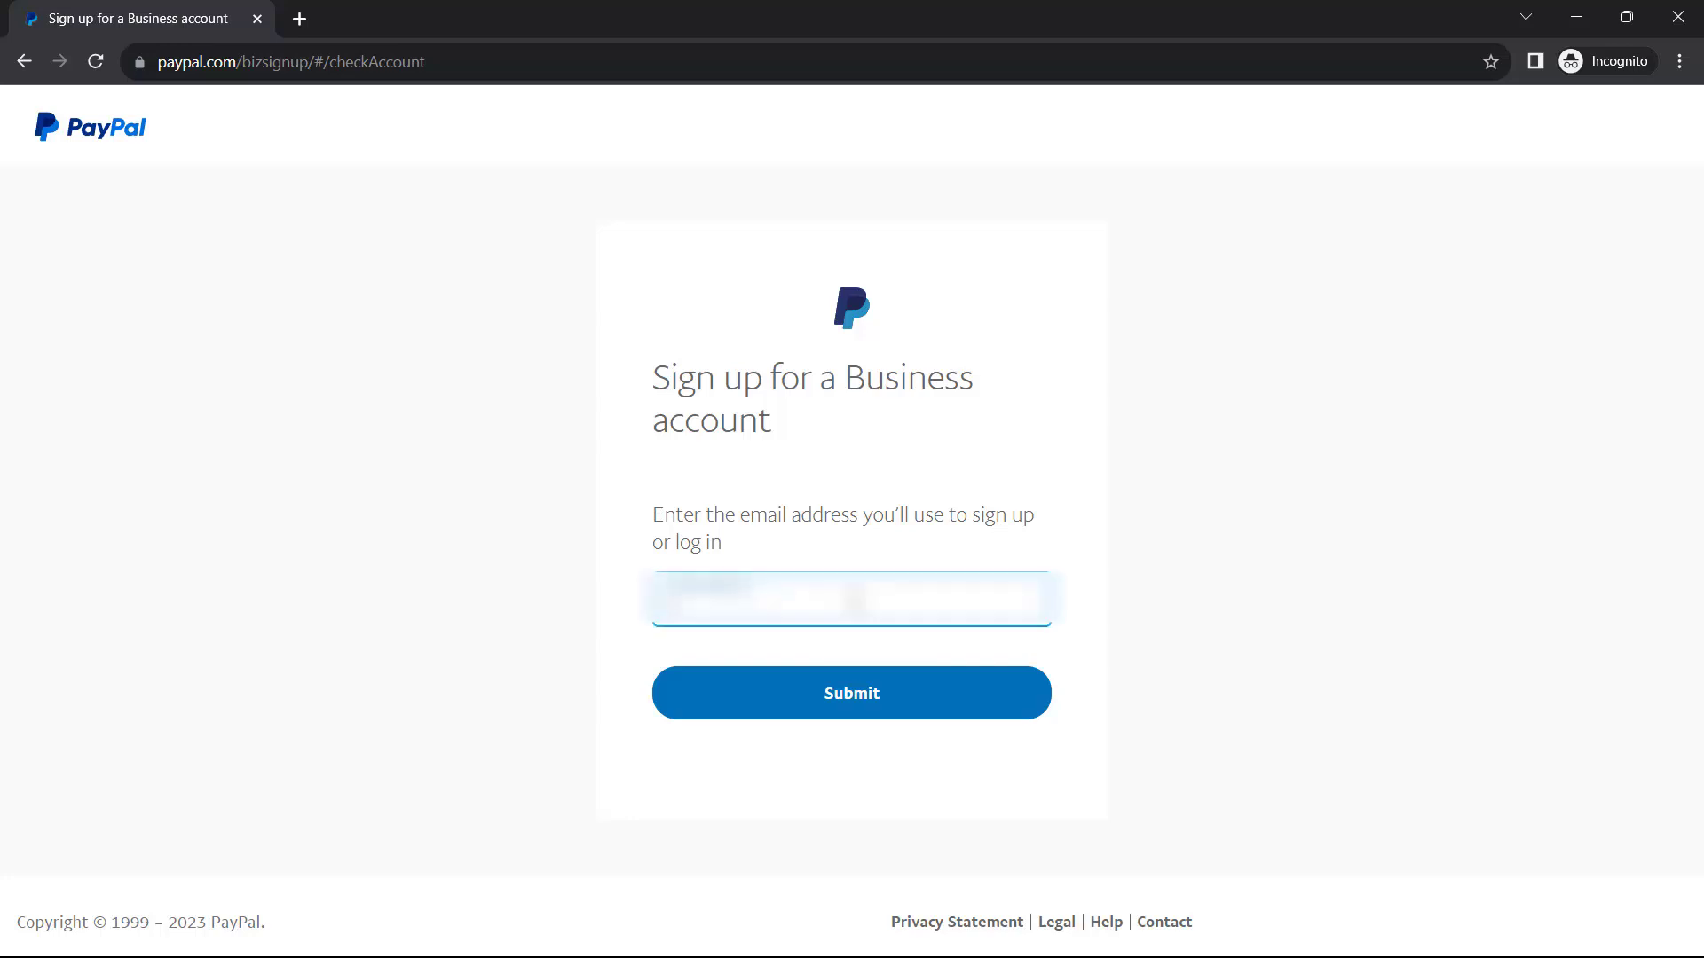
pyautogui.hotkey('ctrl', 'v')
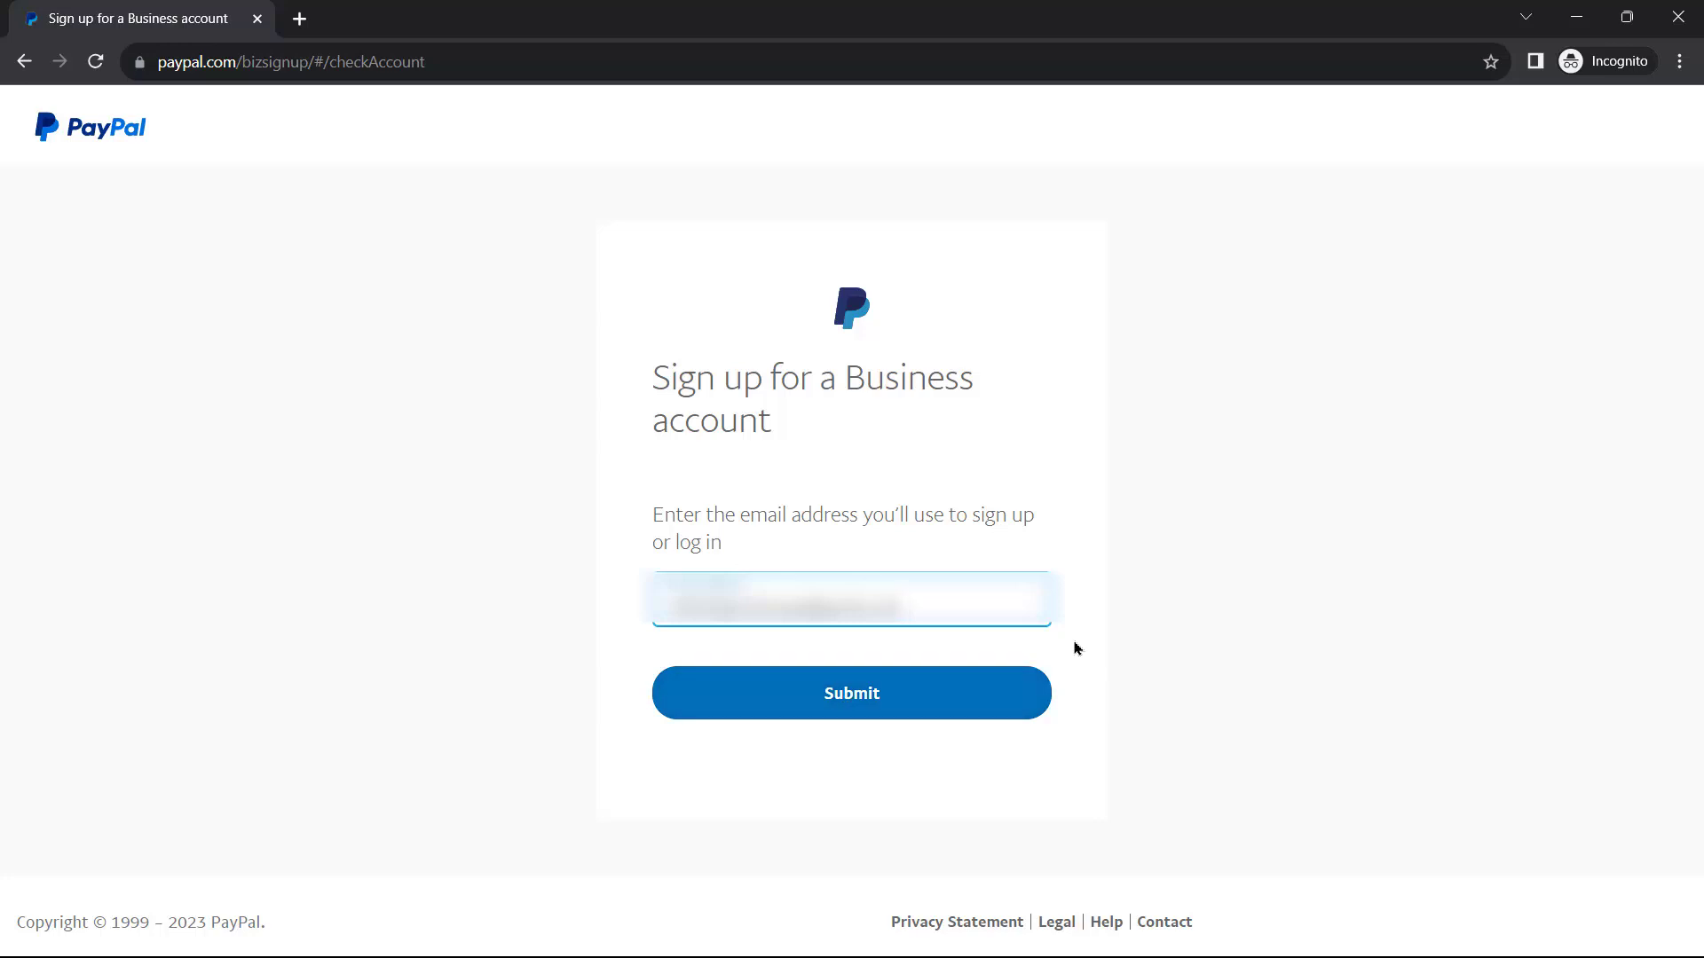
pyautogui.click(915, 691)
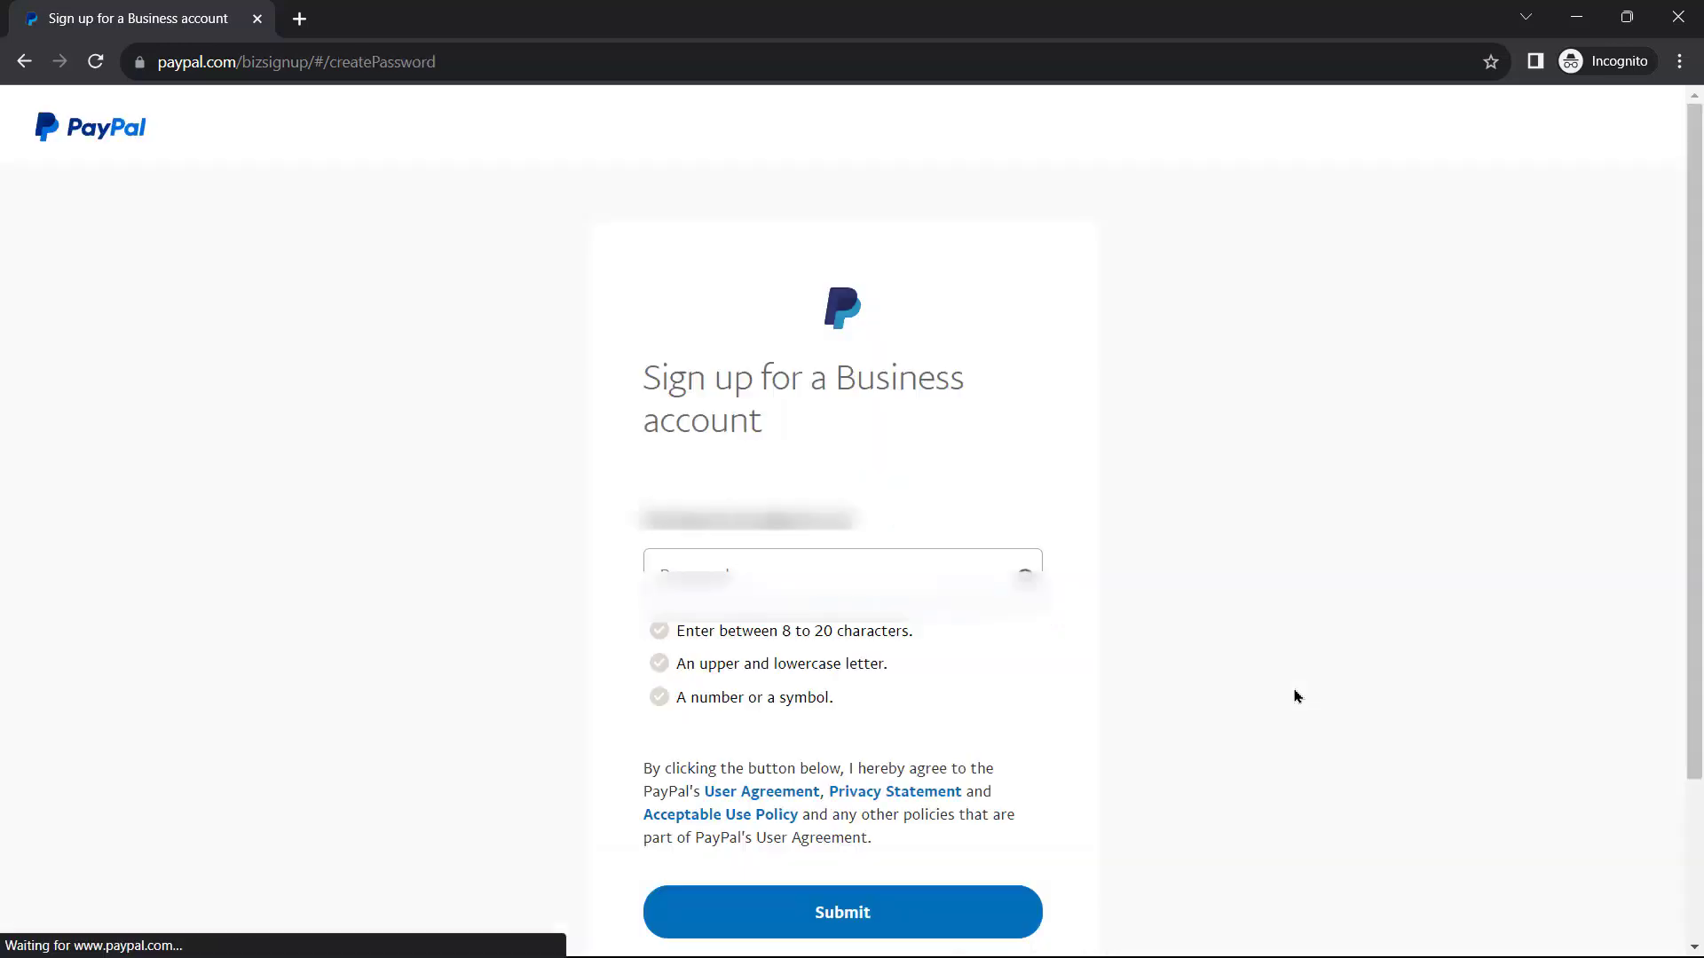
pyautogui.scroll(-2, 1296, 697)
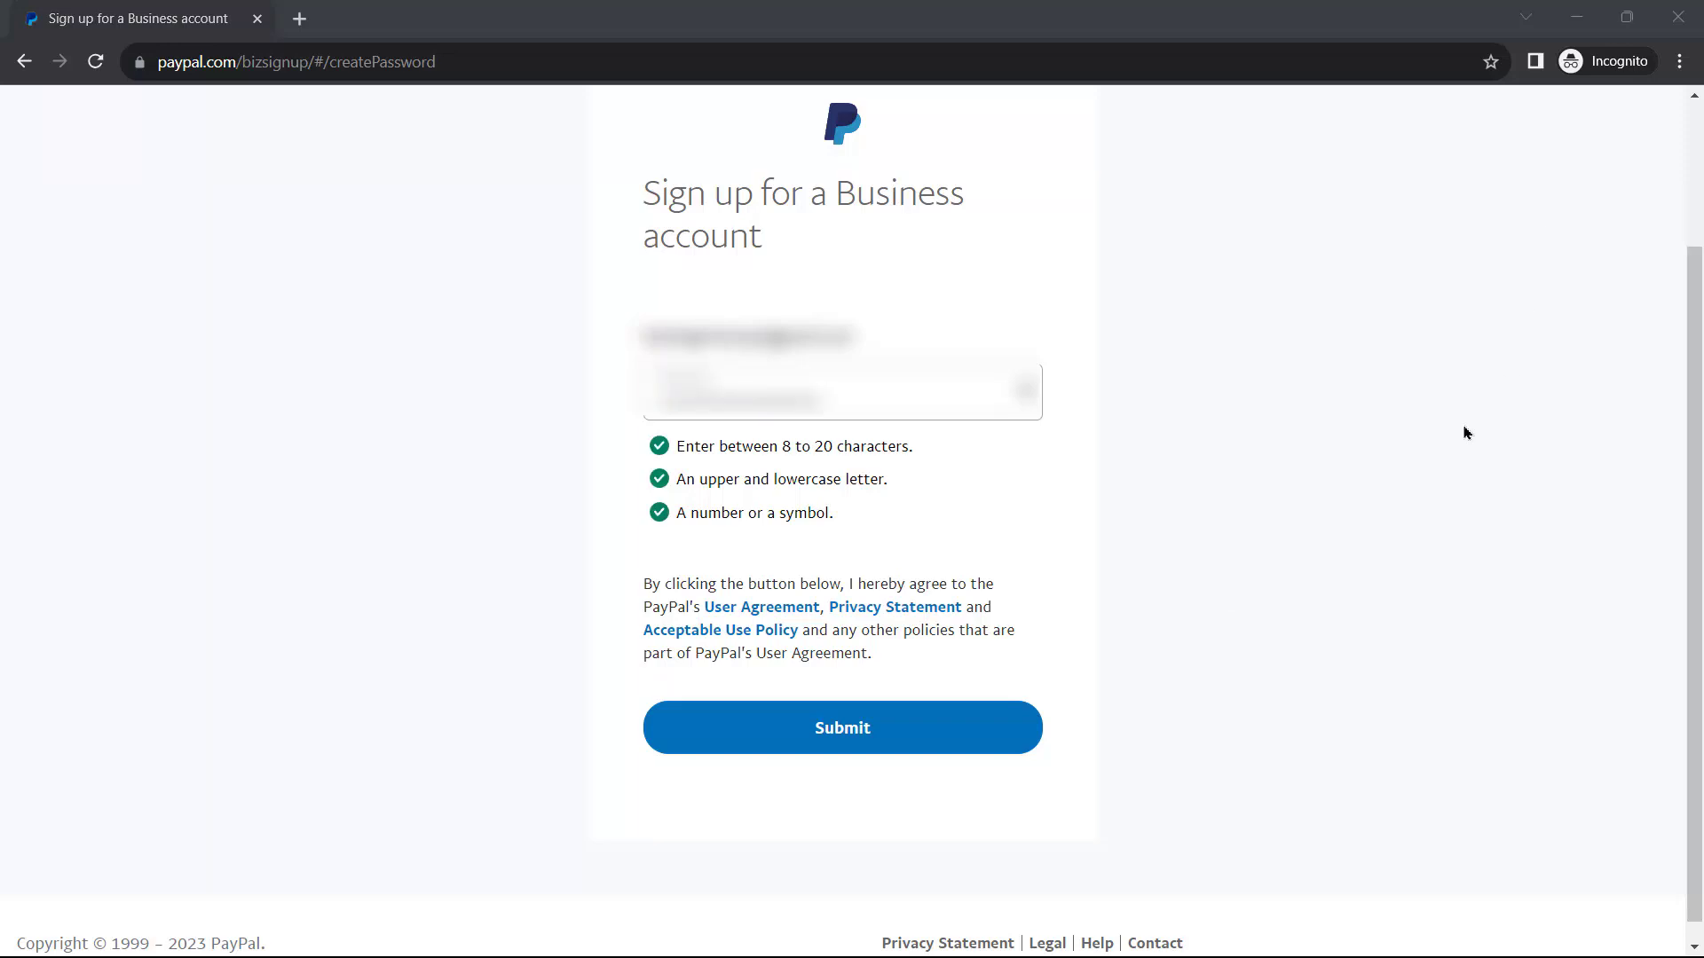
pyautogui.click(910, 726)
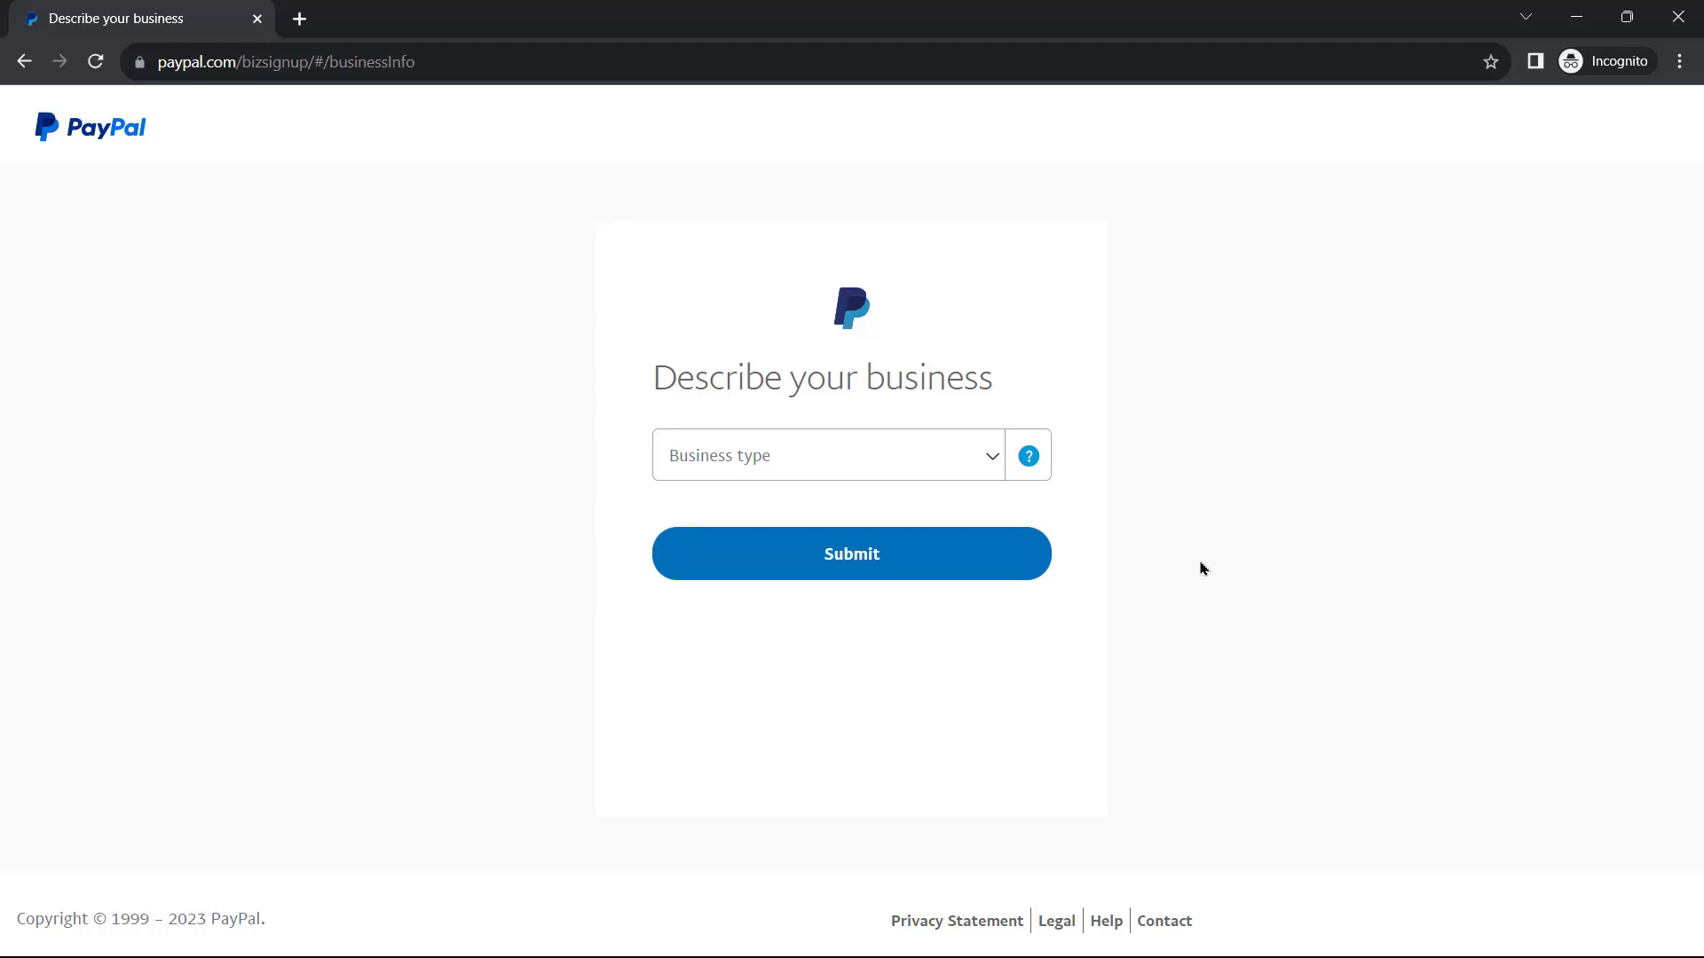
# - Set the business type to Individual in the business description form
pyautogui.click(988, 462)
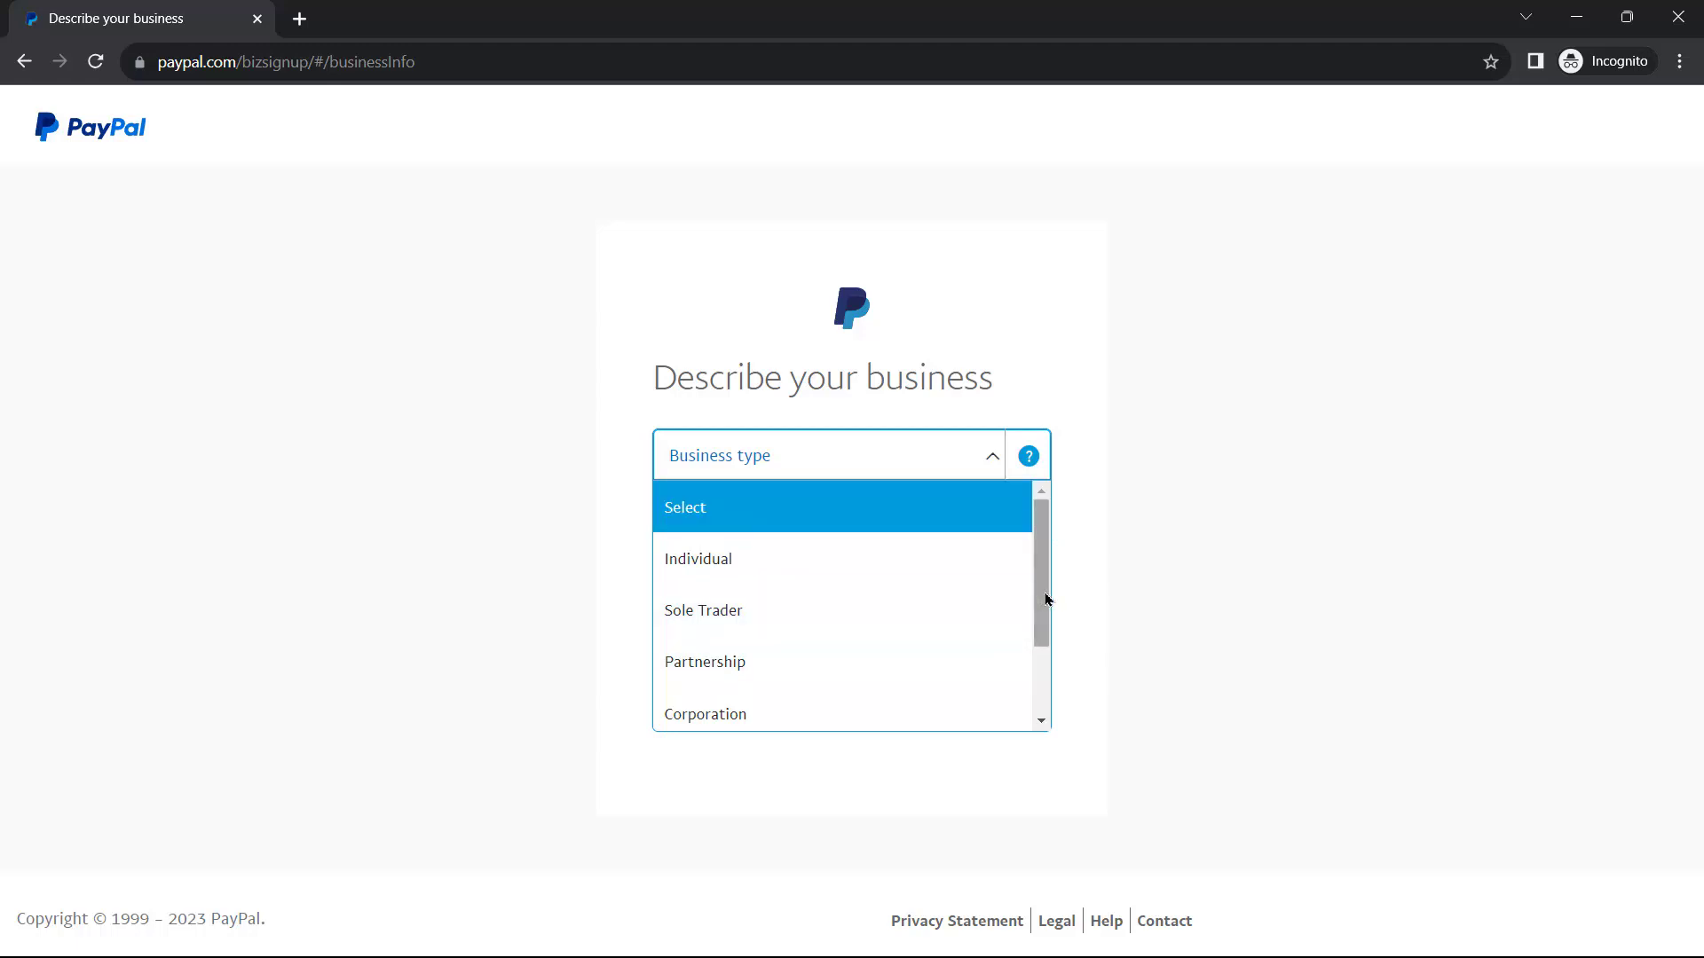
pyautogui.moveTo(1045, 597); pyautogui.dragTo(1050, 533)
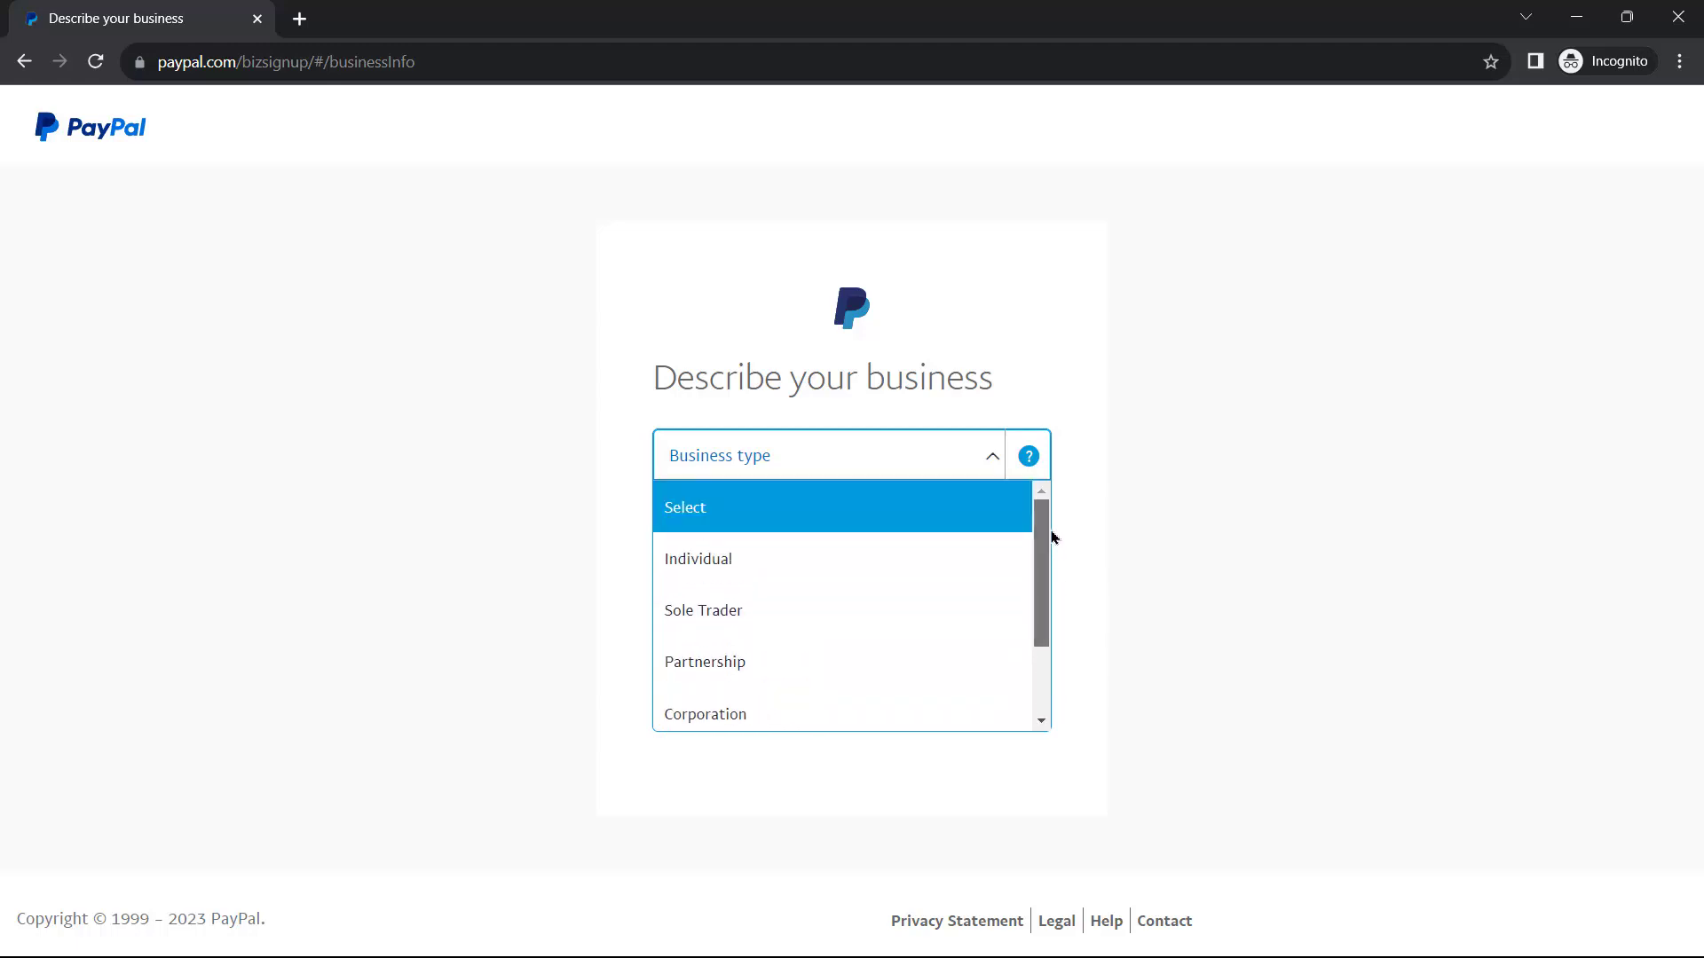
pyautogui.click(715, 562)
pyautogui.click(1096, 504)
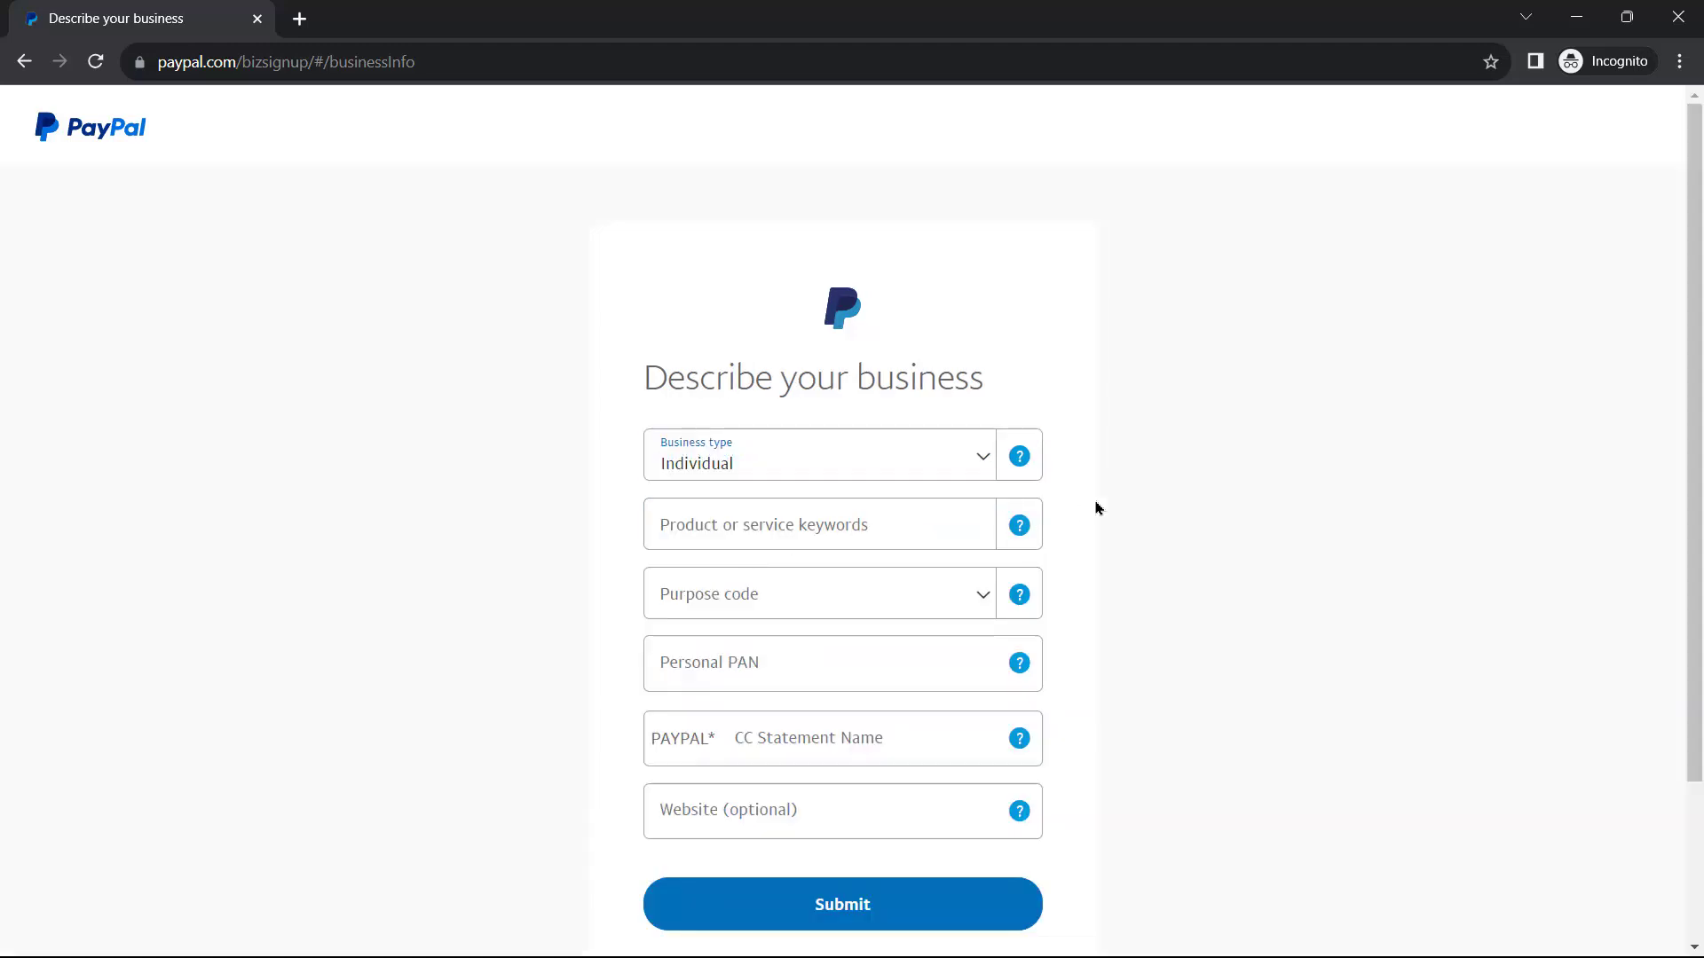
pyautogui.scroll(-1, 1101, 506)
pyautogui.scroll(-2, 1099, 502)
pyautogui.click(829, 346)
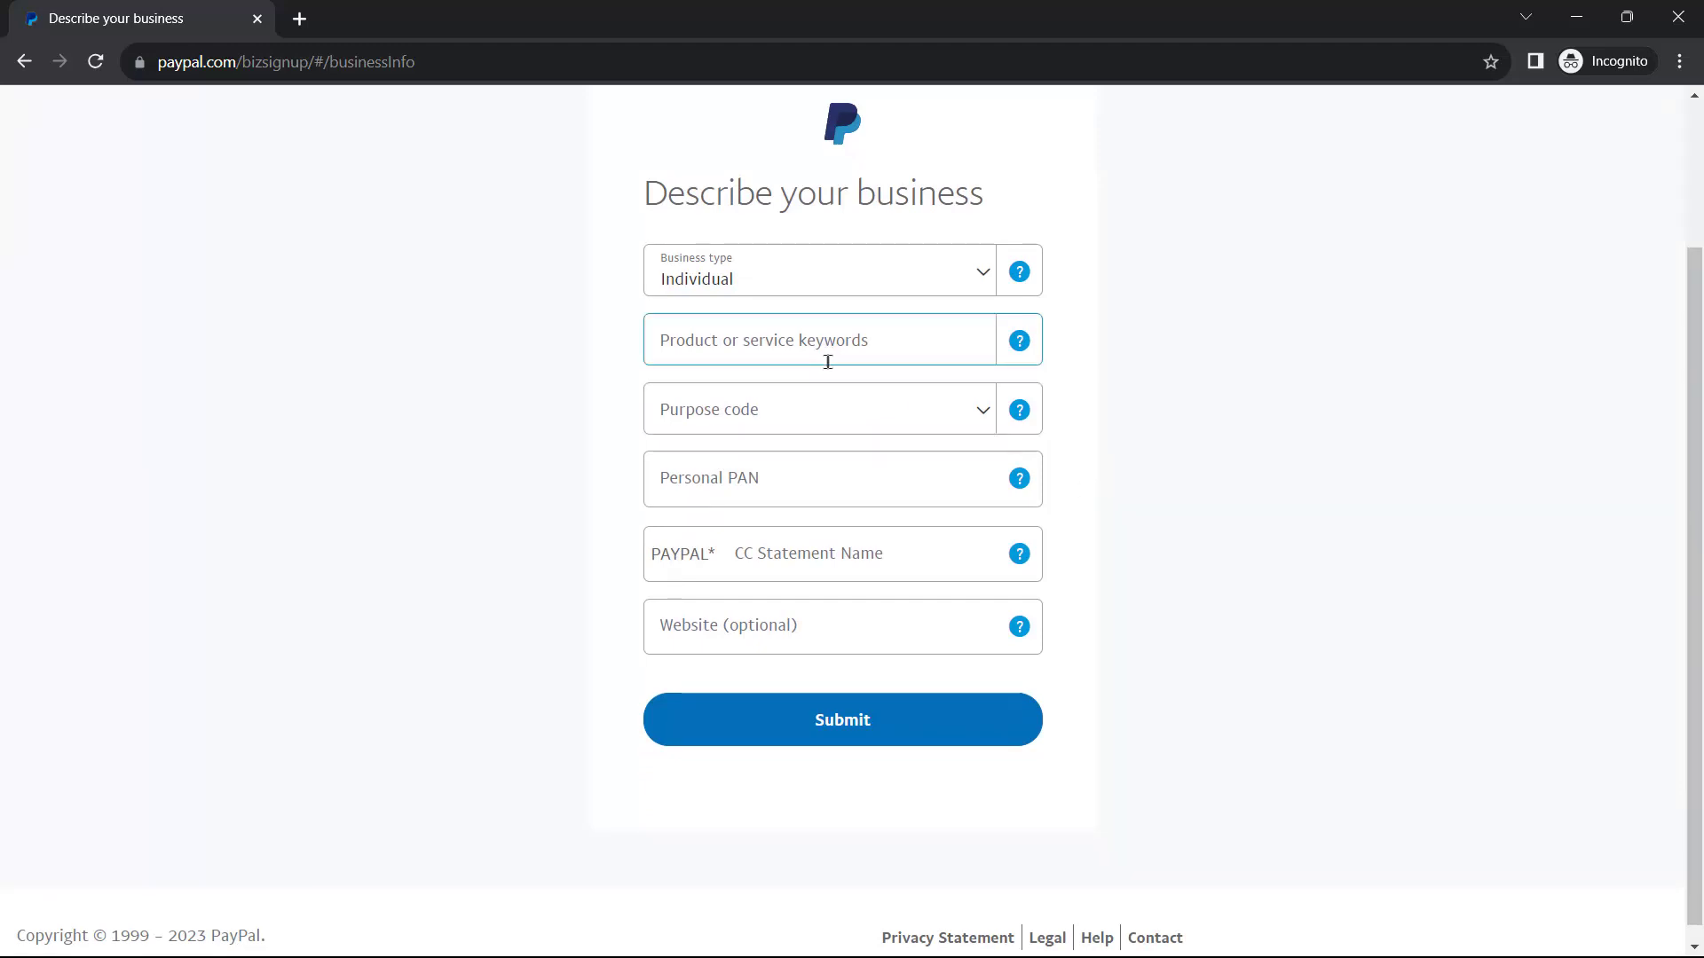
pyautogui.click(1088, 457)
pyautogui.scroll(3, 1088, 453)
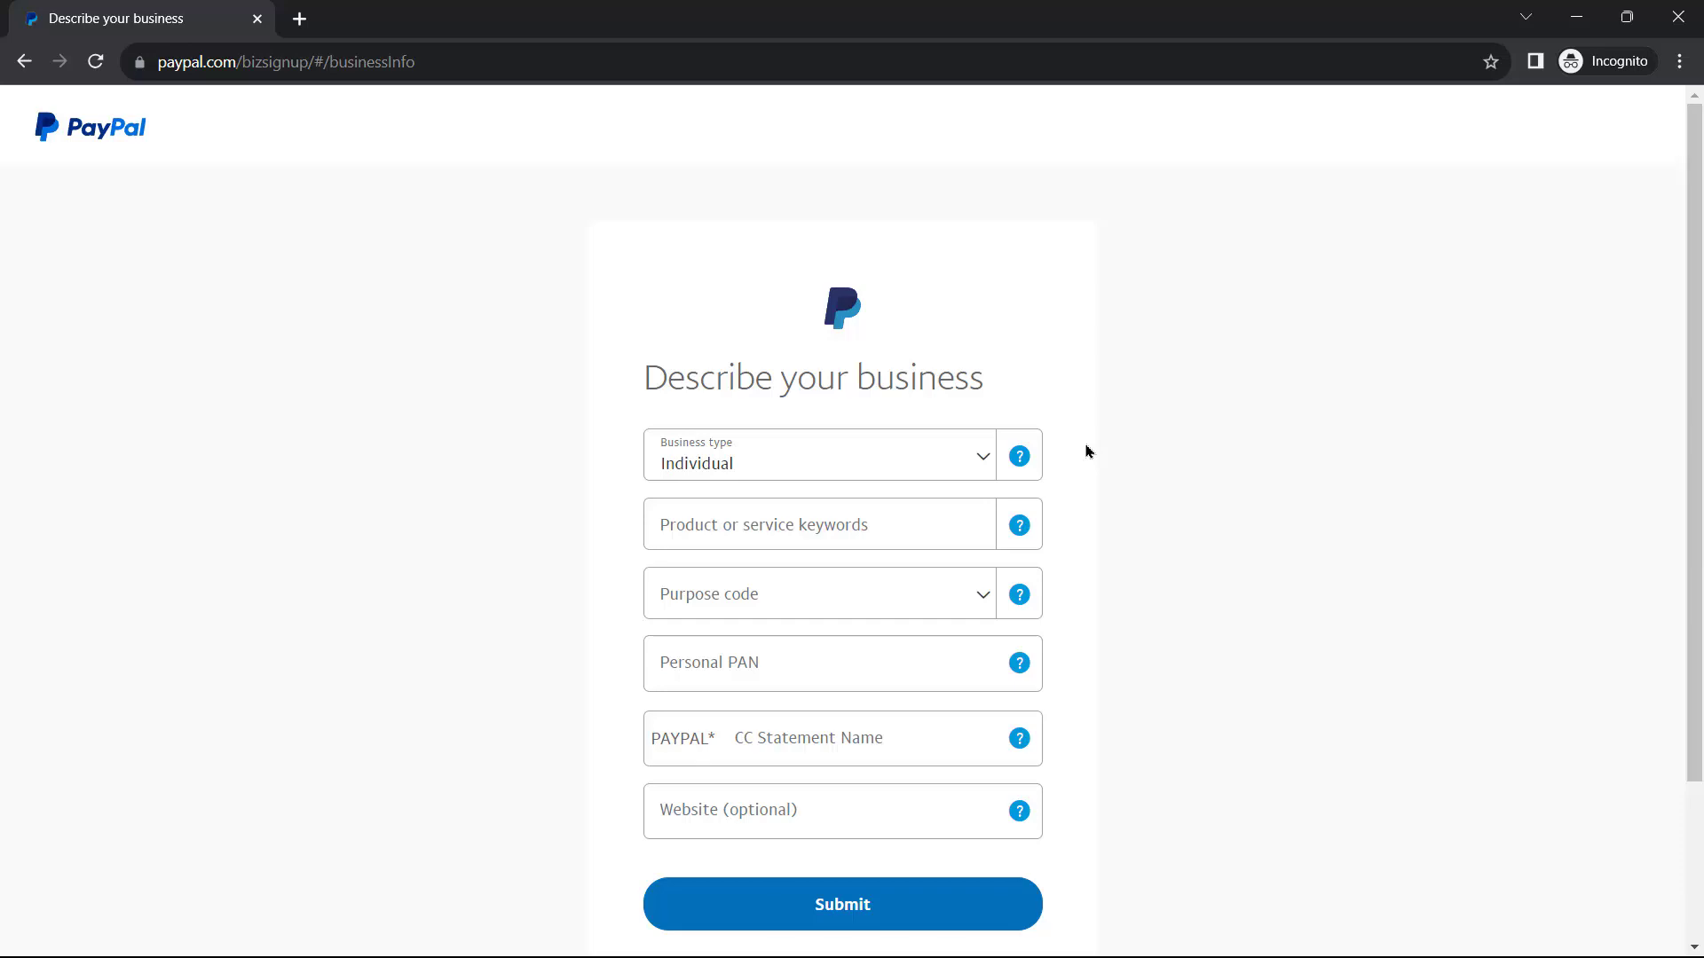
# - Set the product or service keywords to Advertising Services
pyautogui.click(867, 530)
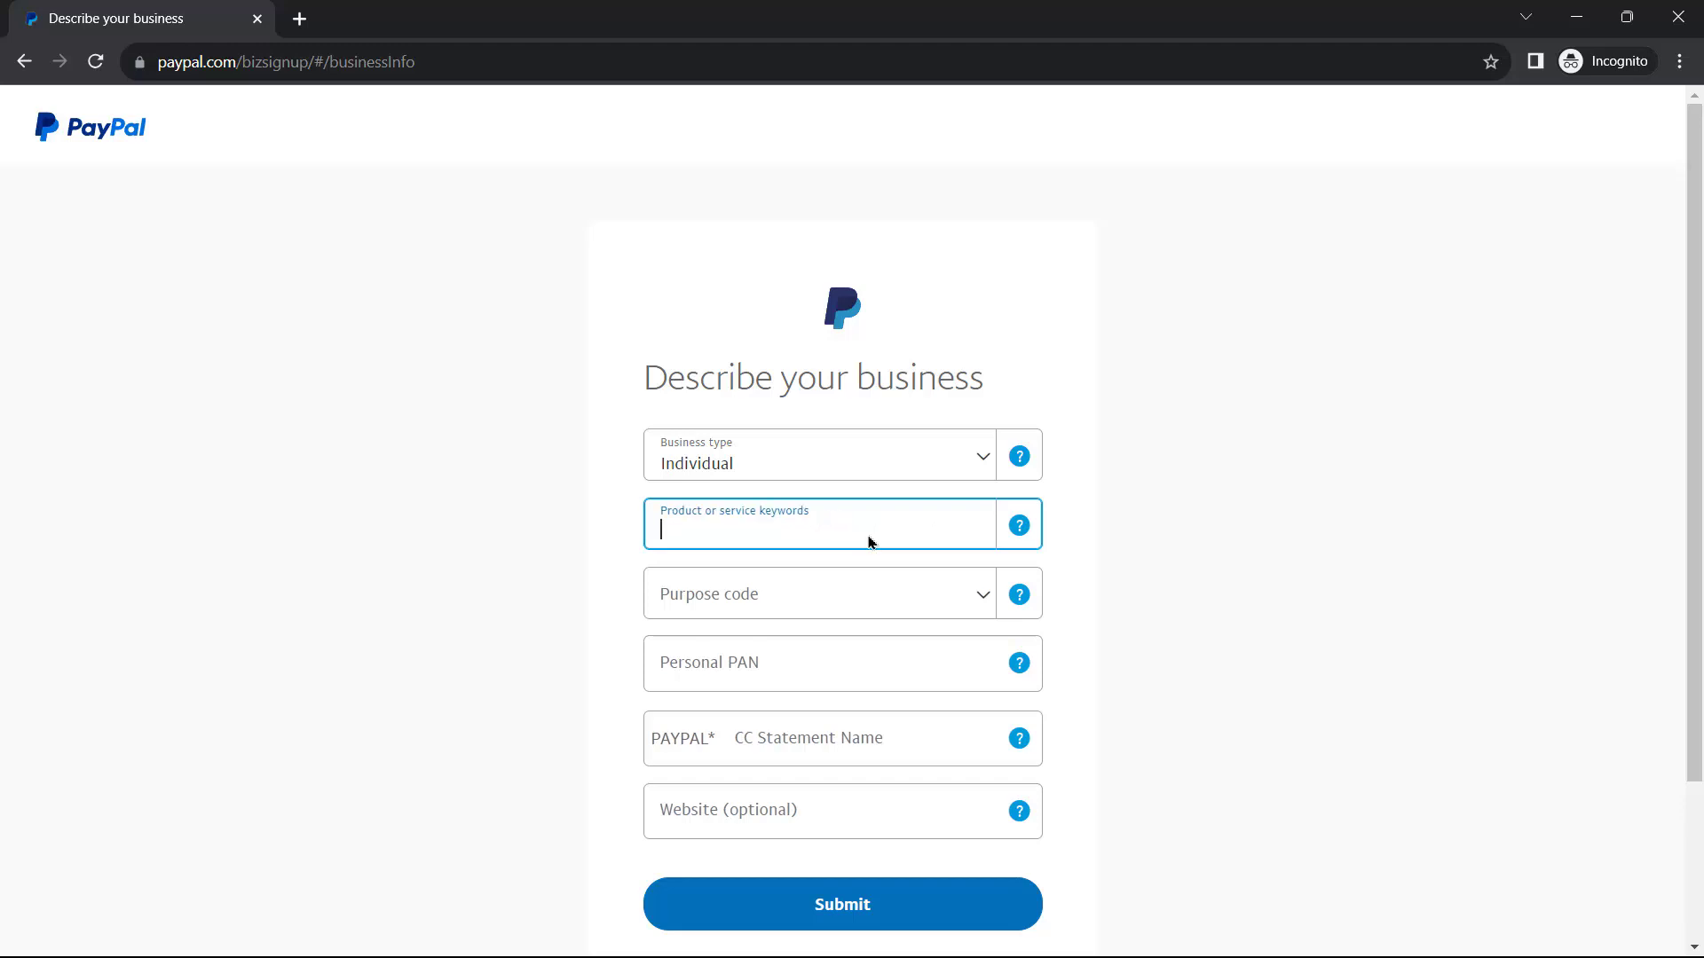
pyautogui.write('digit')
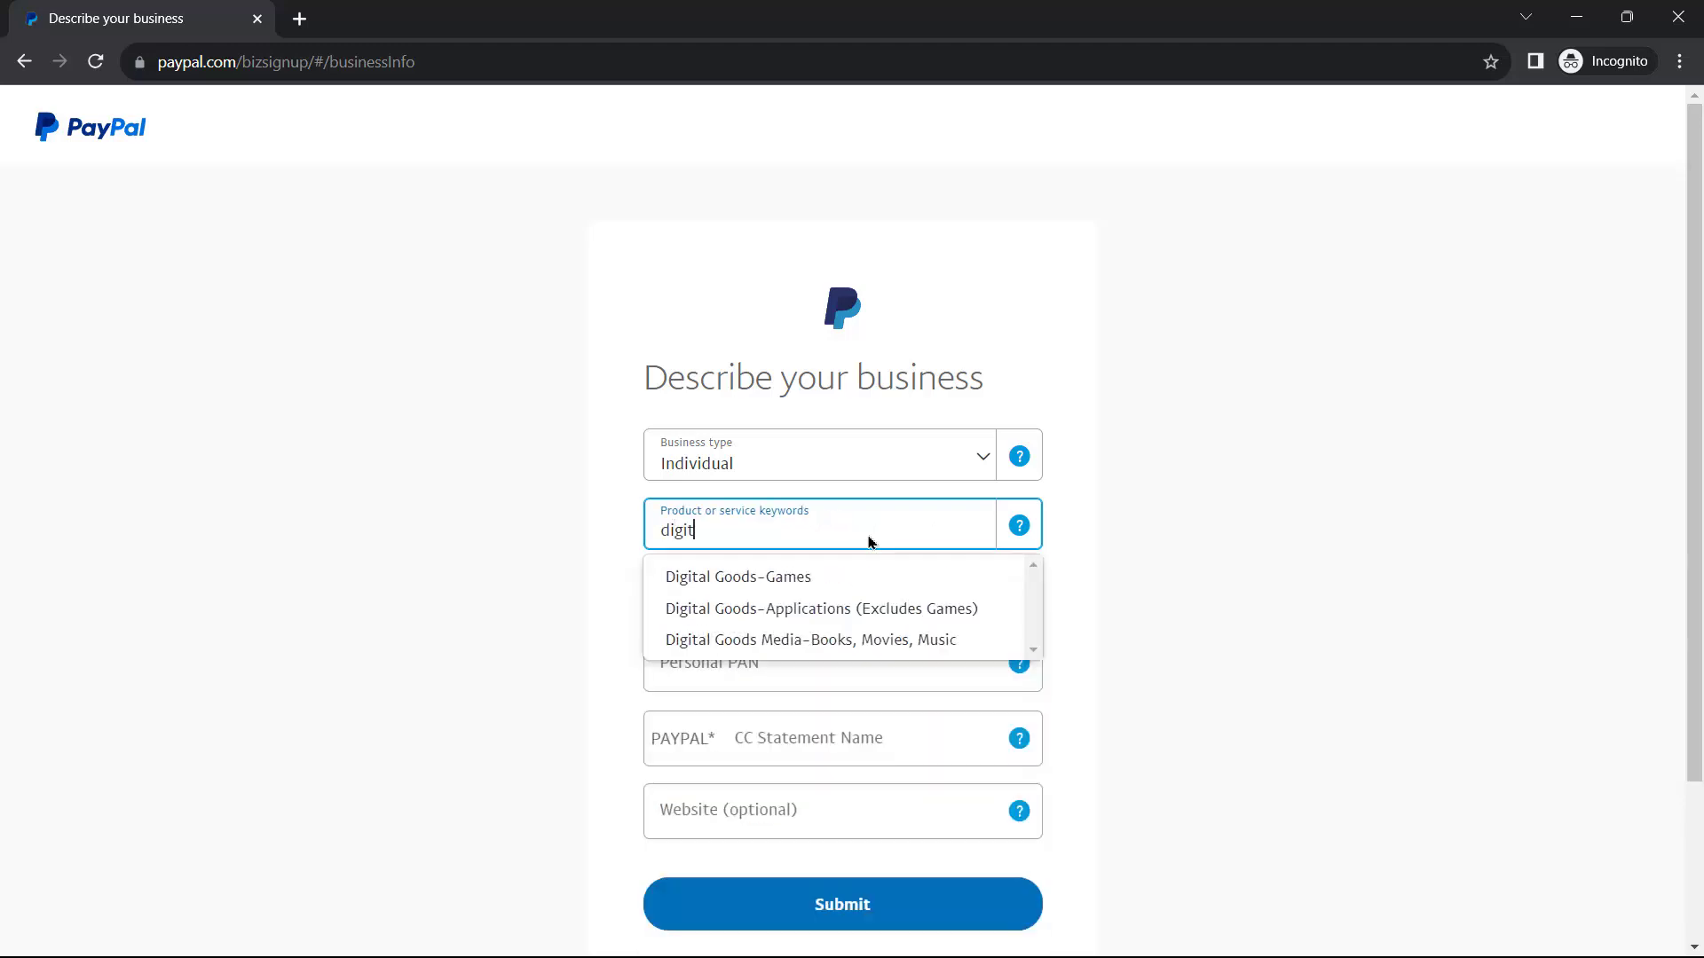
pyautogui.click(865, 541)
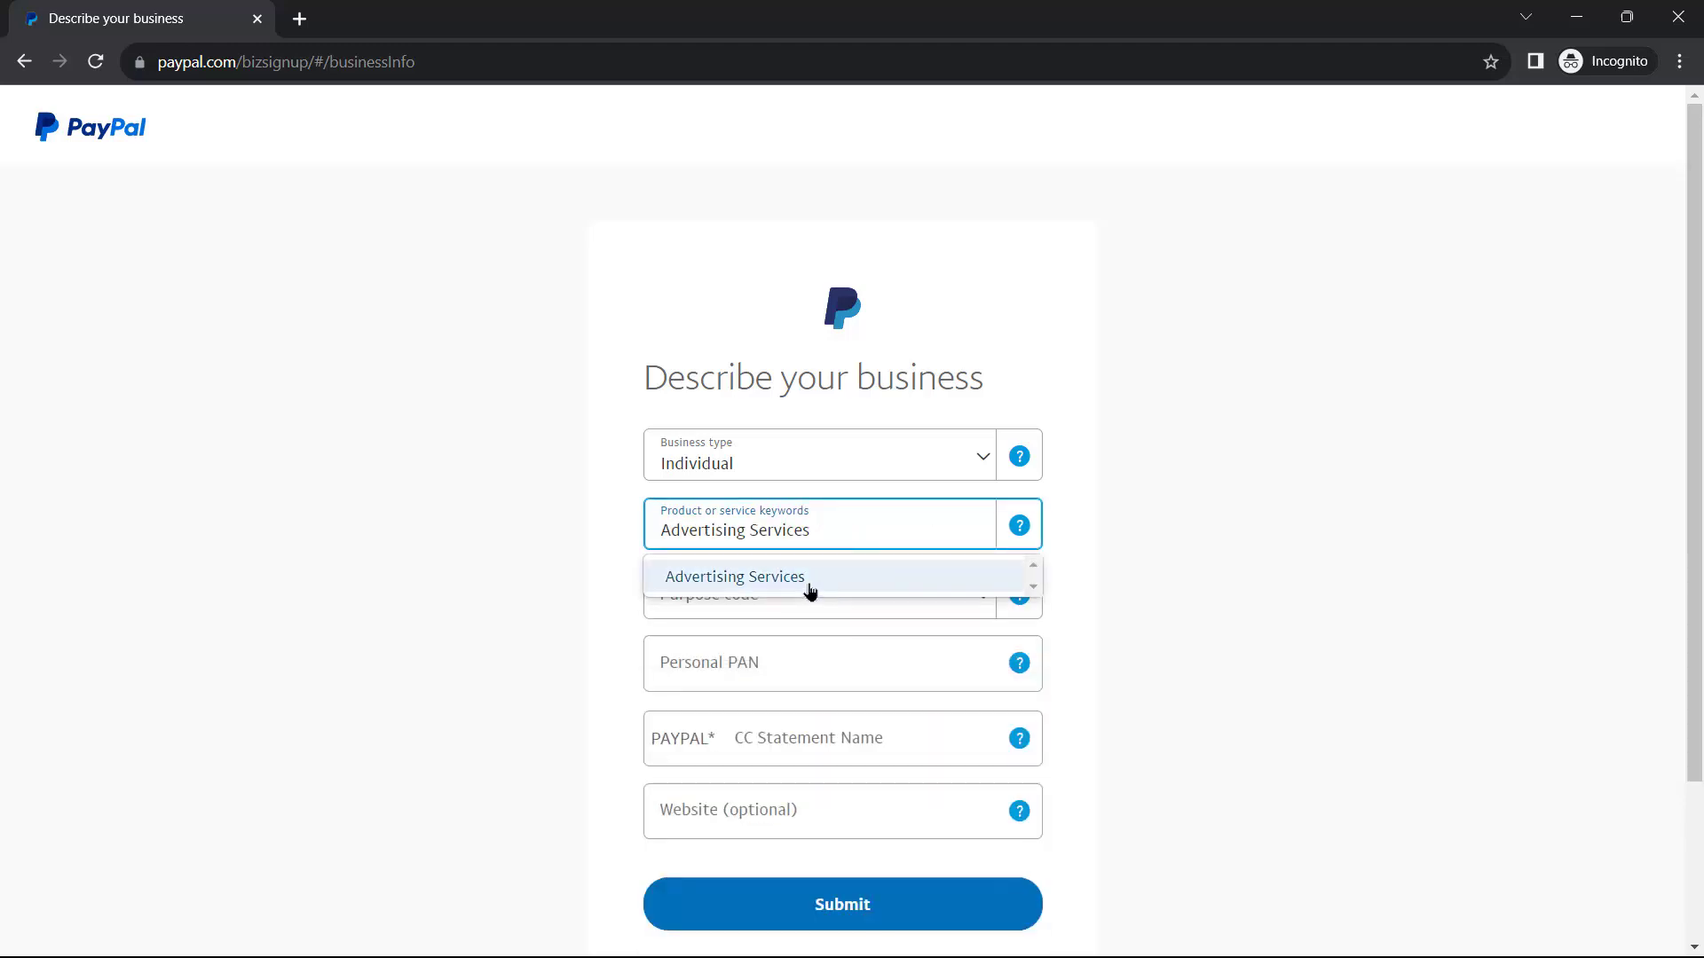
pyautogui.click(810, 578)
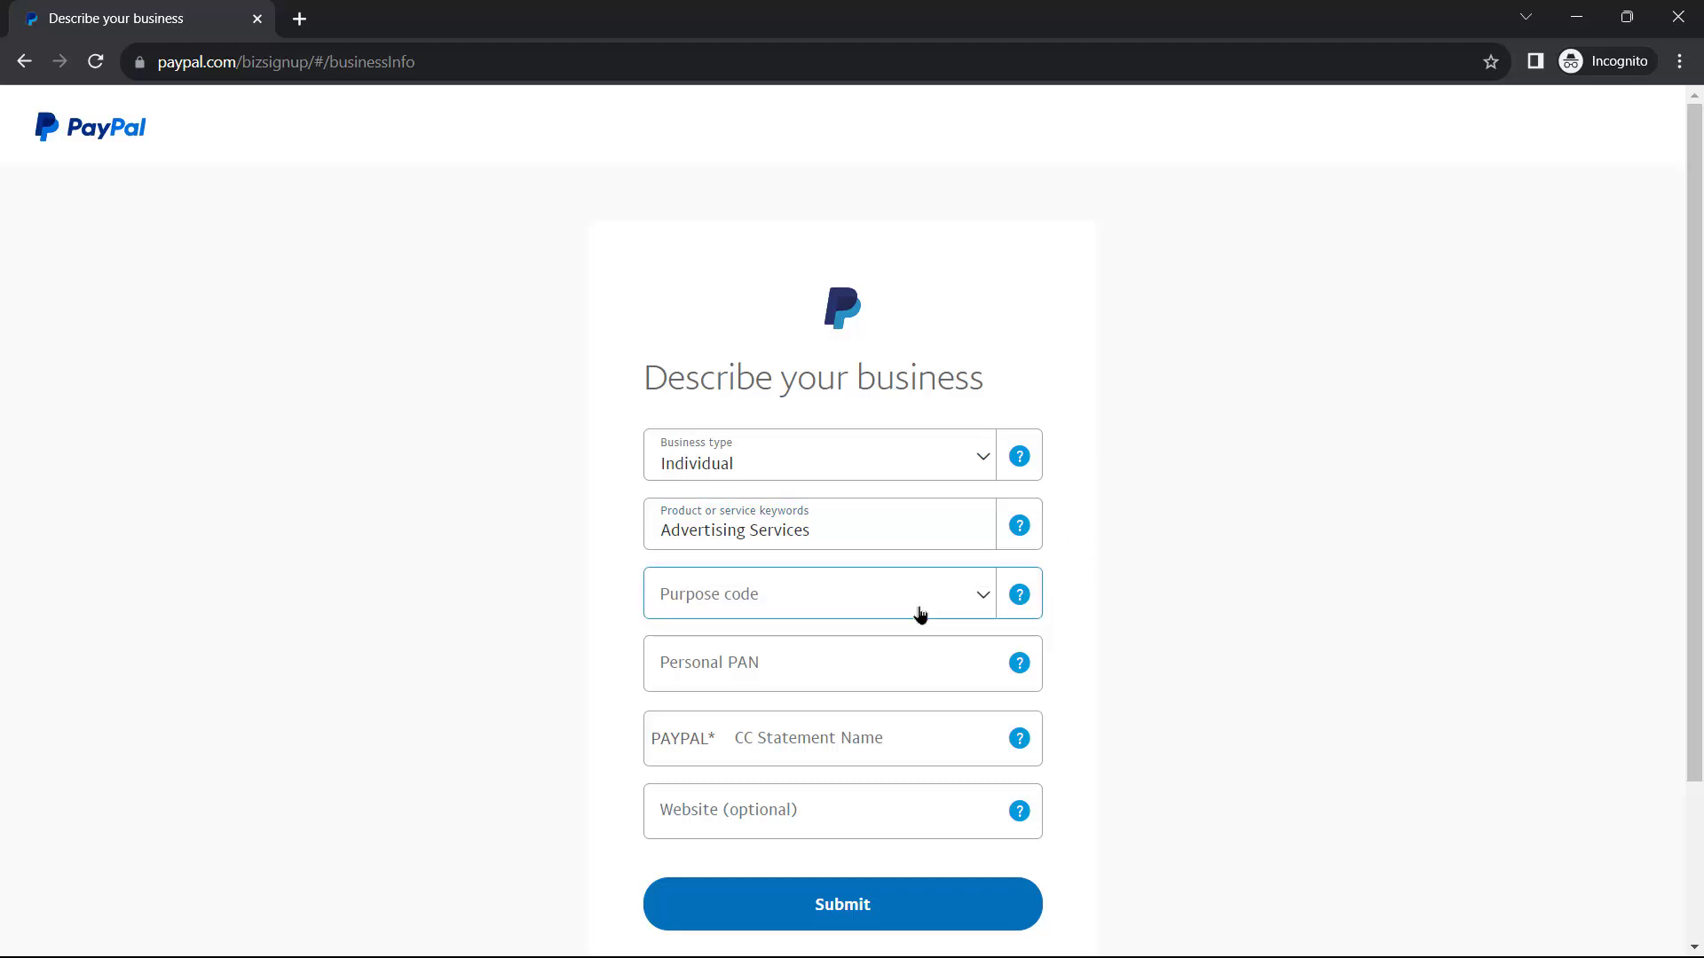
# - Set the purpose code to P0808 – Telecommunication services
pyautogui.click(980, 599)
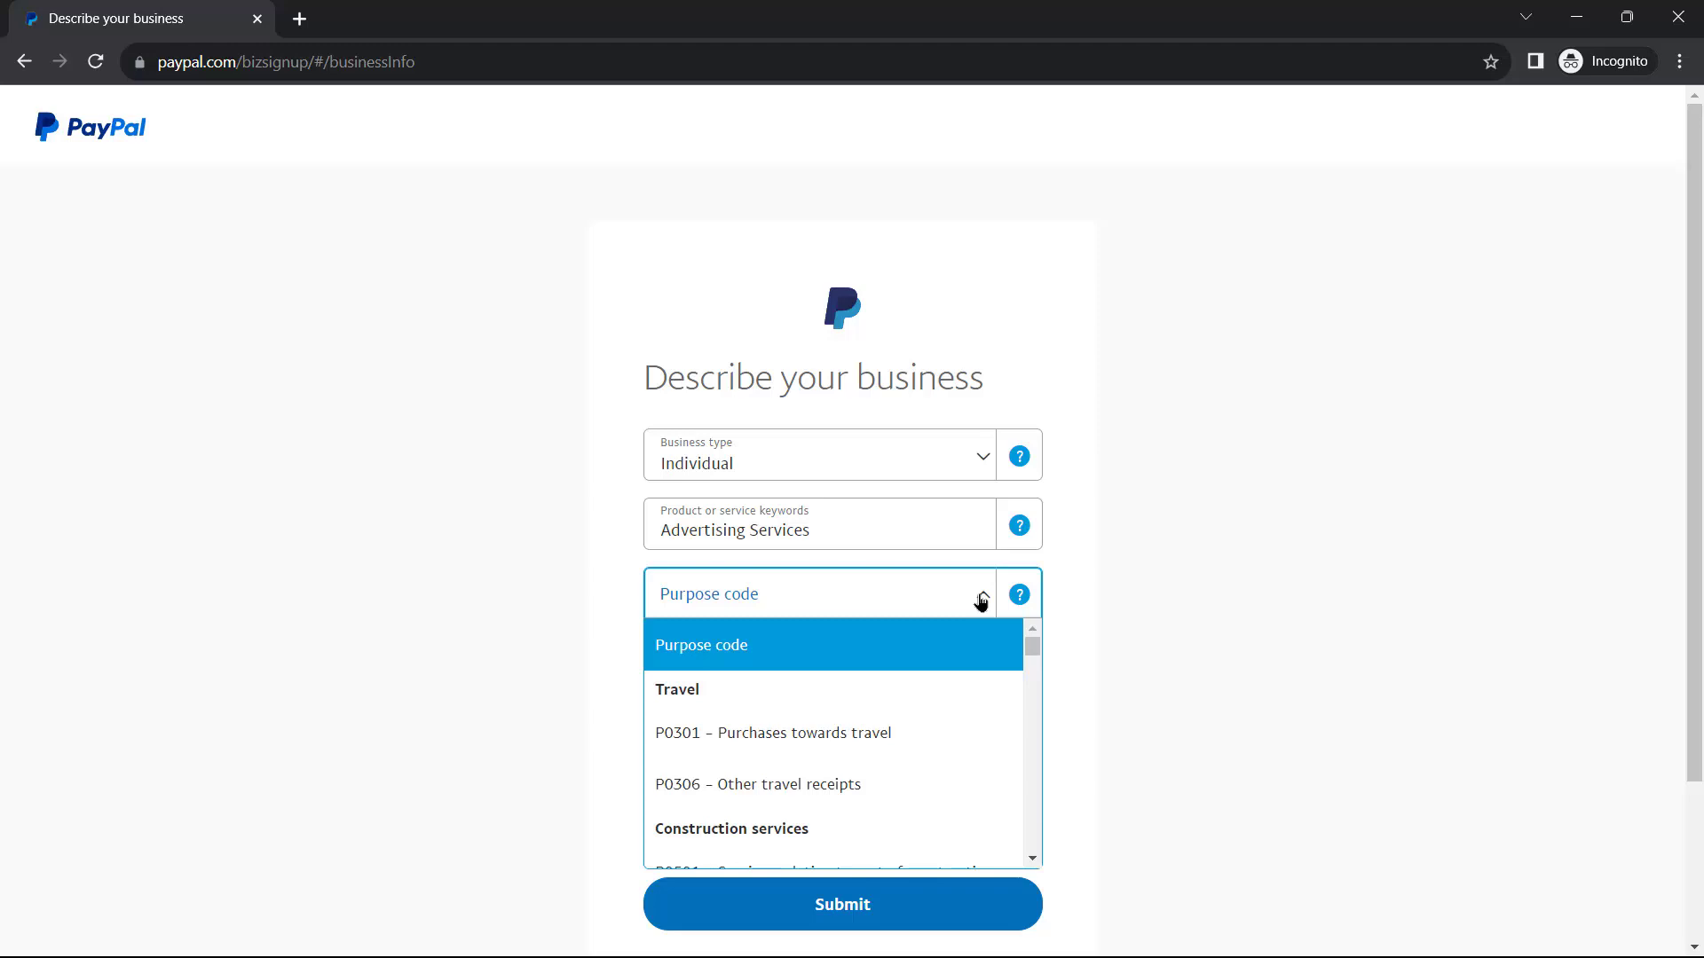
pyautogui.scroll(-2, 937, 731)
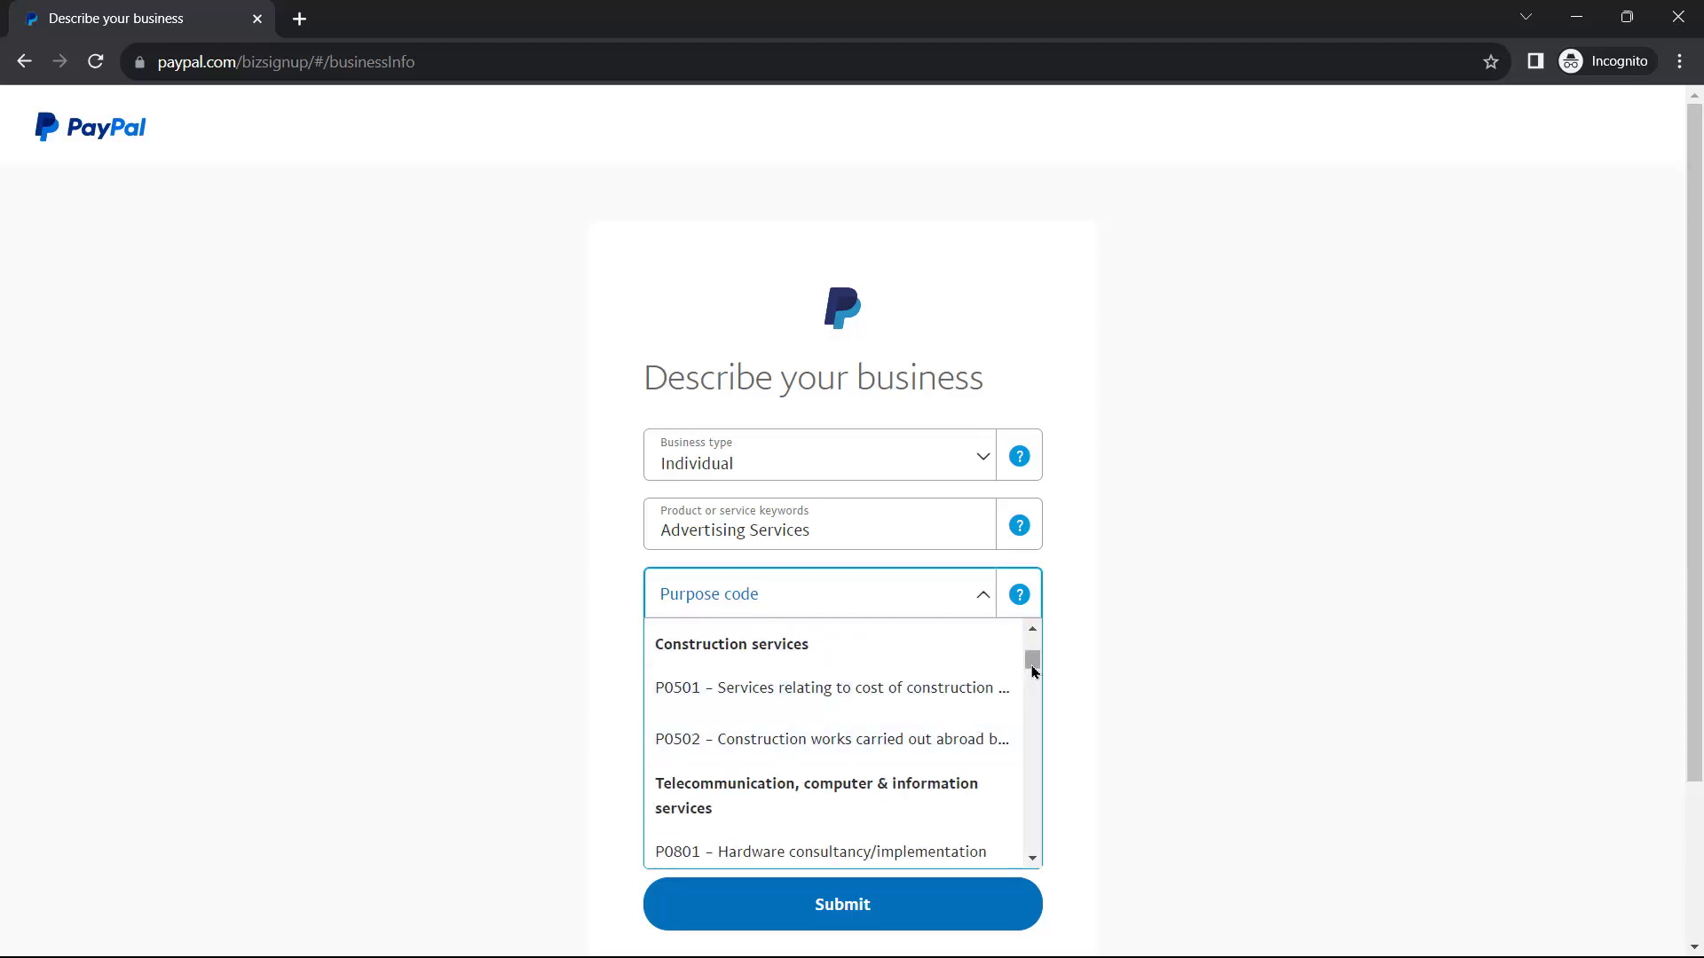
pyautogui.scroll(2, 1031, 658)
pyautogui.scroll(-3, 1032, 655)
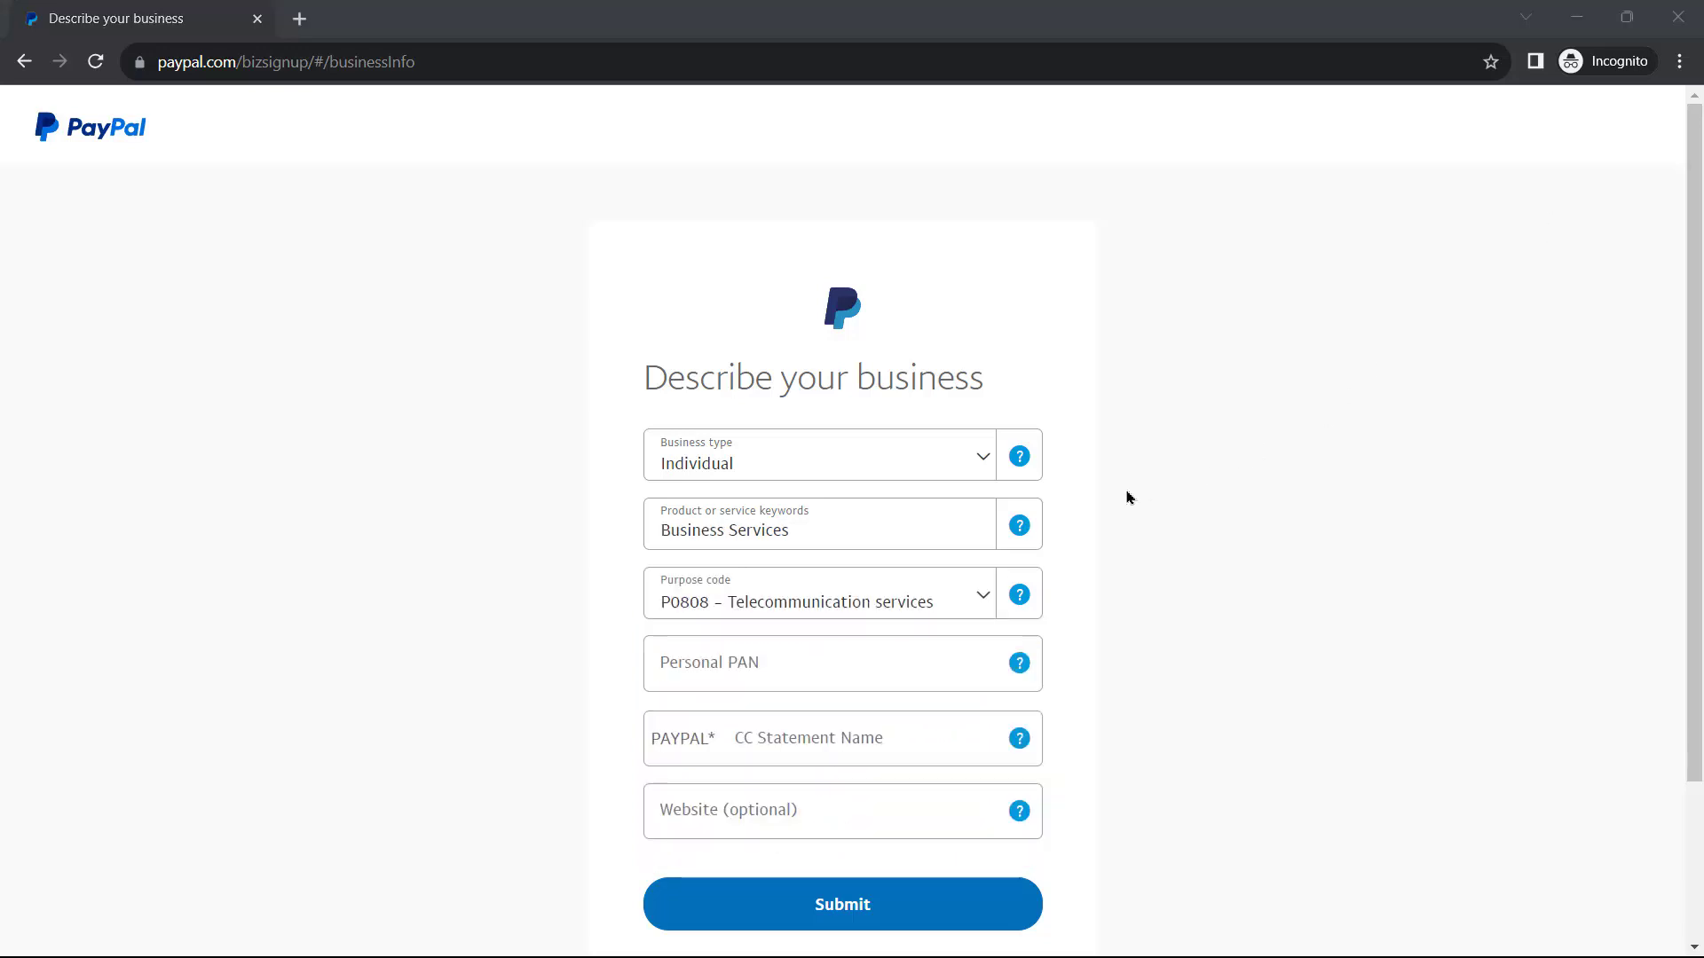
# - Try to submit the business description with the Personal PAN left empty
pyautogui.click(782, 683)
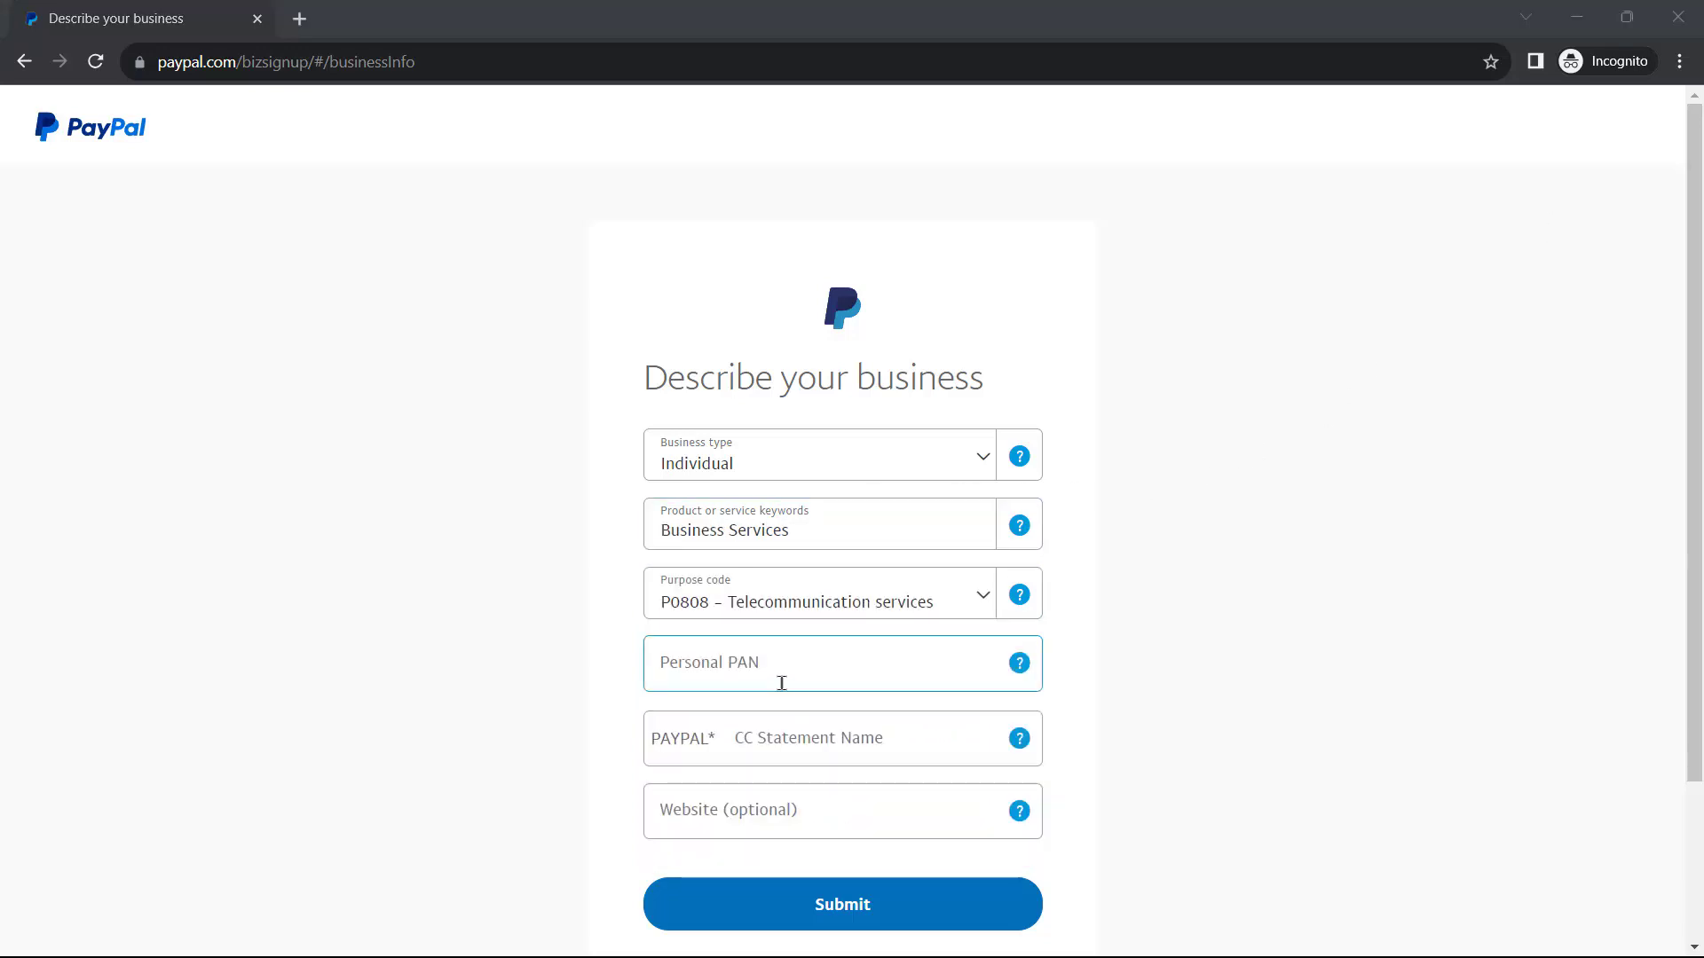
pyautogui.click(782, 683)
pyautogui.click(842, 921)
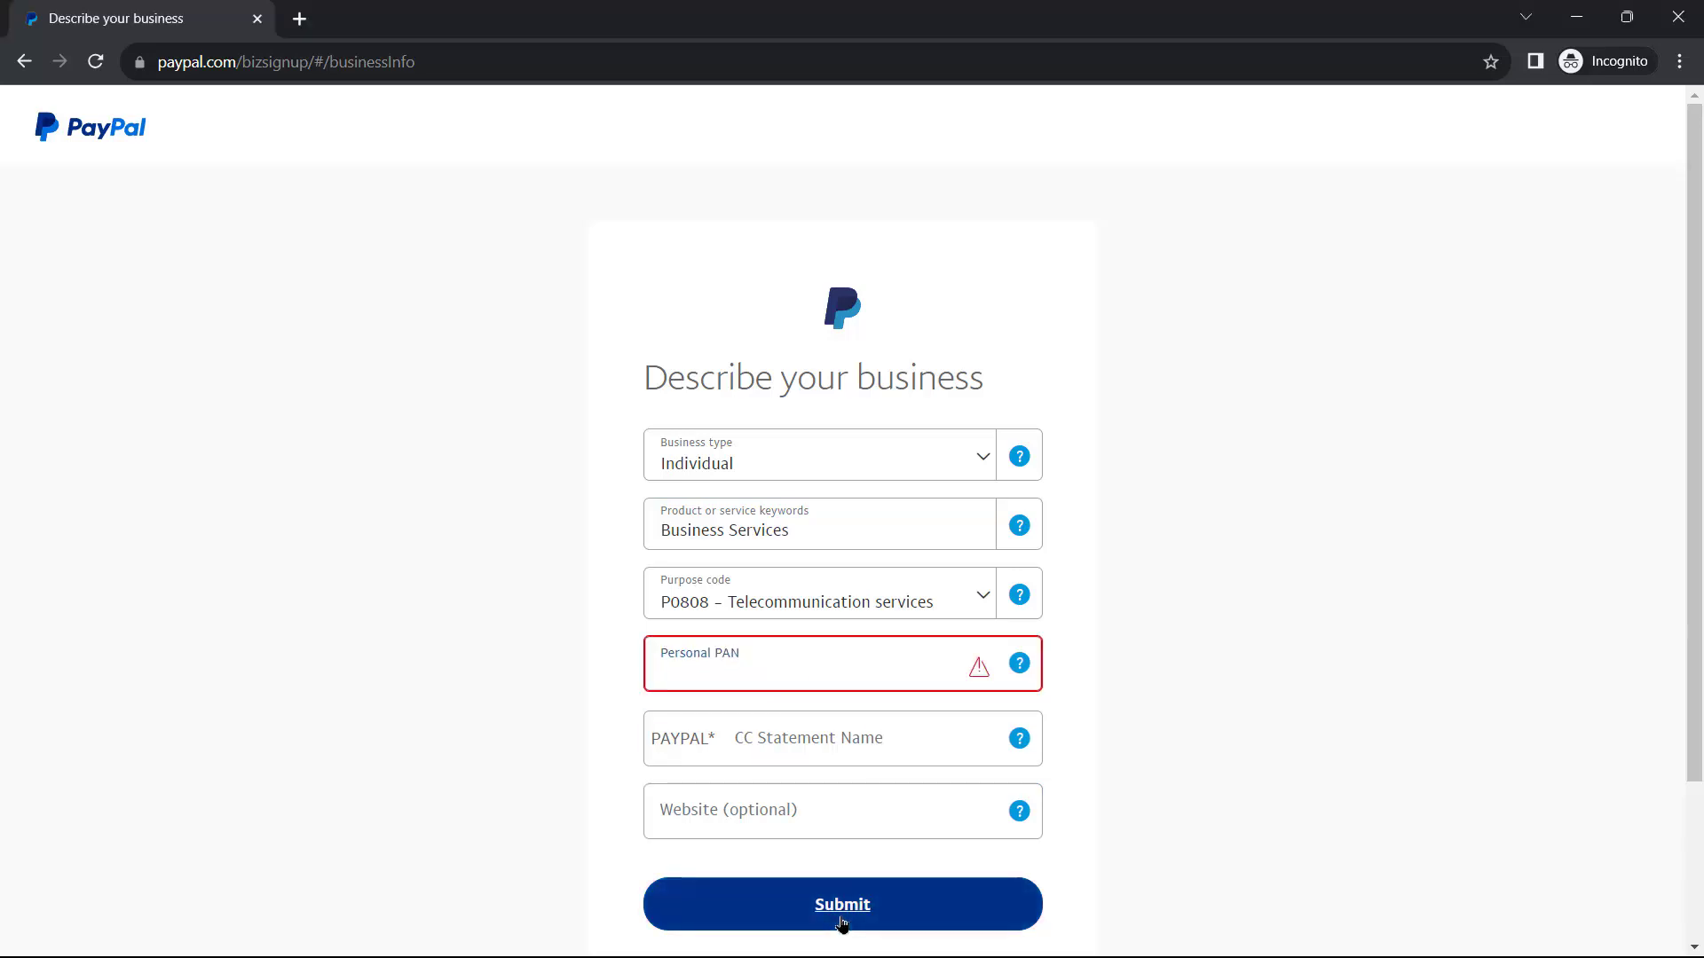
# - Enter the owner's Personal PAN in the business description form
pyautogui.click(807, 665)
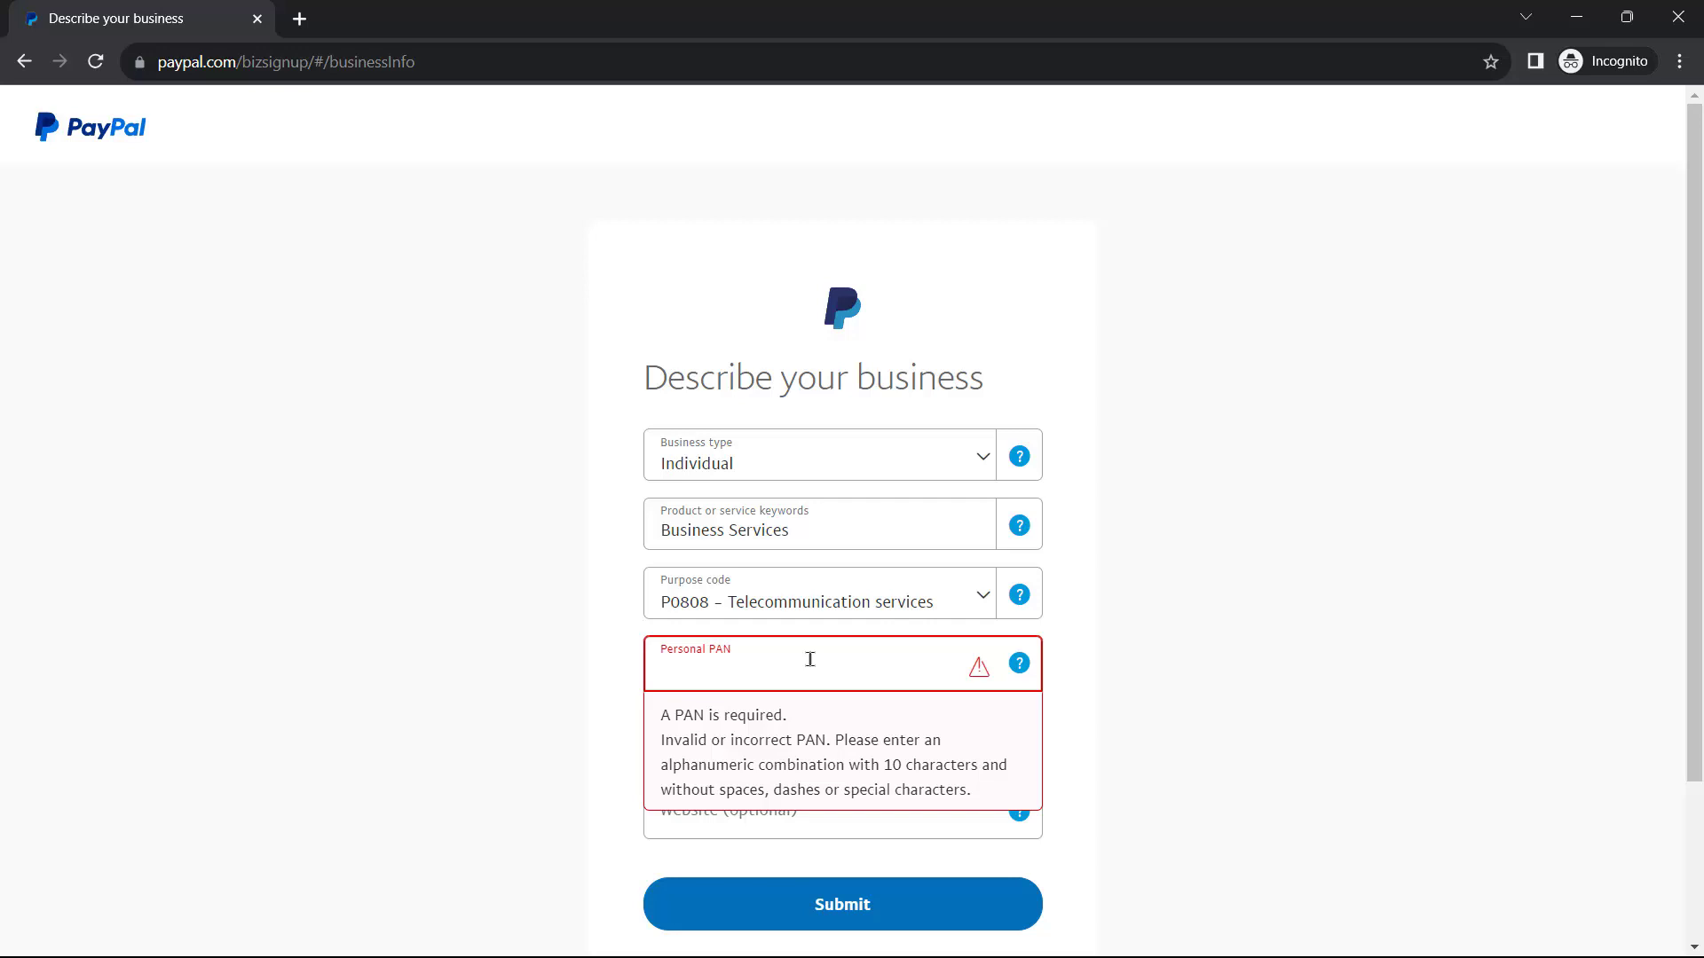
pyautogui.write('B')
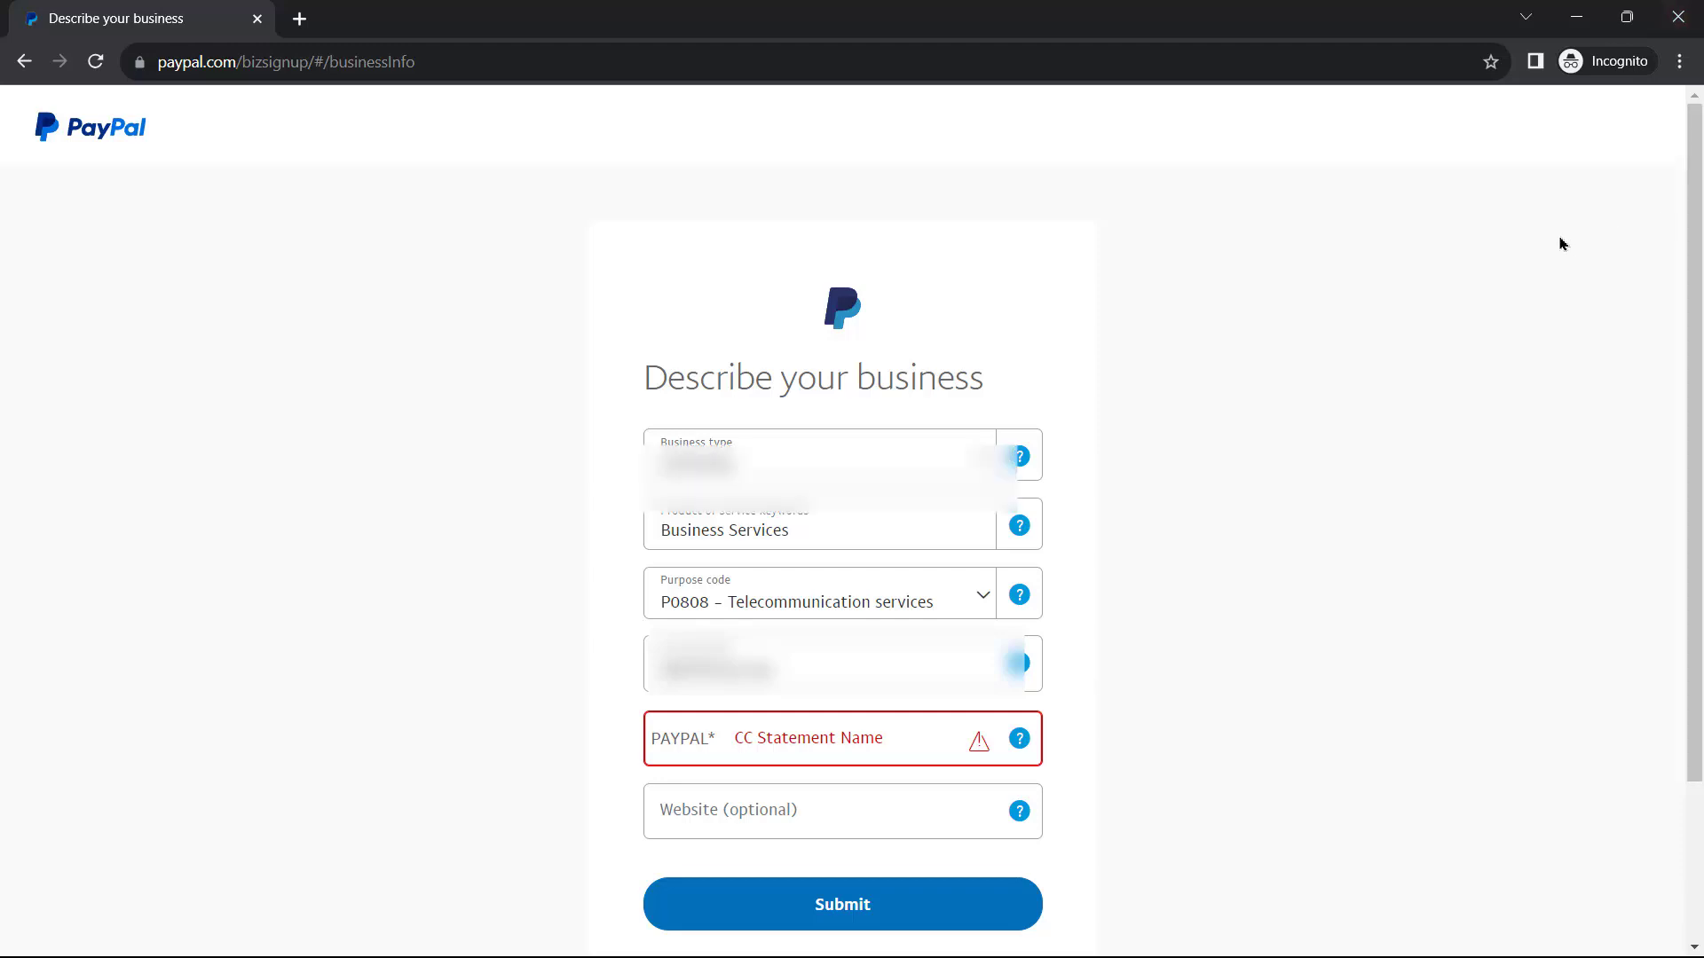
pyautogui.scroll(-3, 1554, 213)
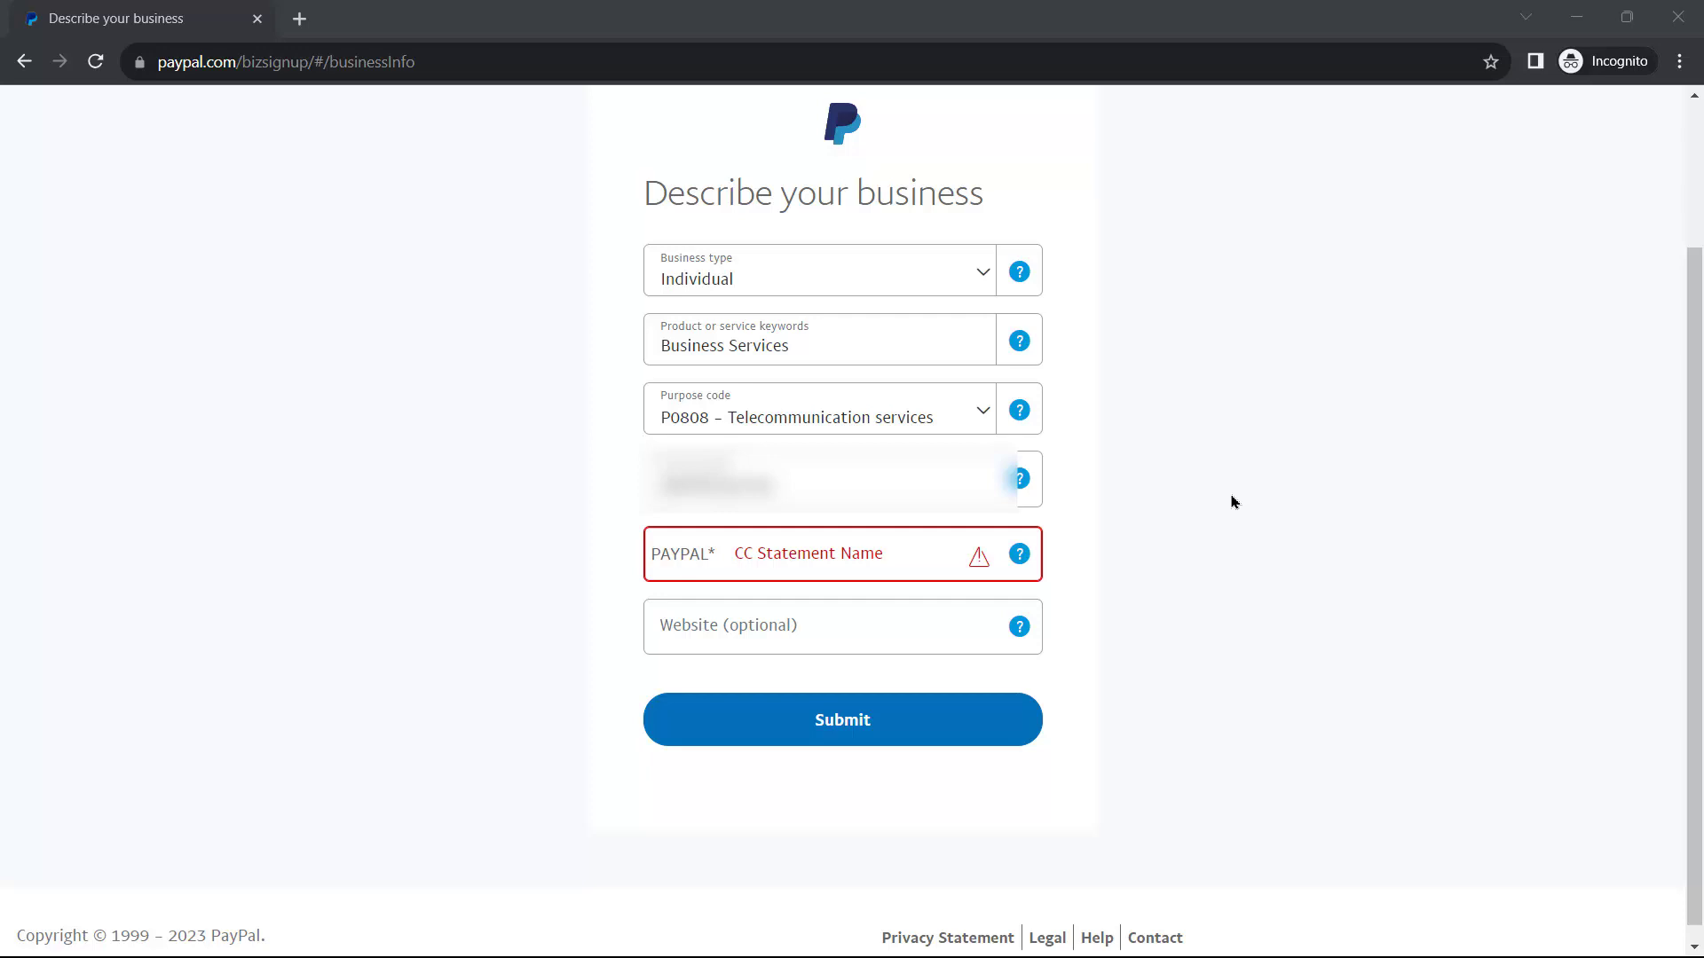
# - Enter the business's card statement name, leave the optional website empty, and submit the business description
pyautogui.click(839, 559)
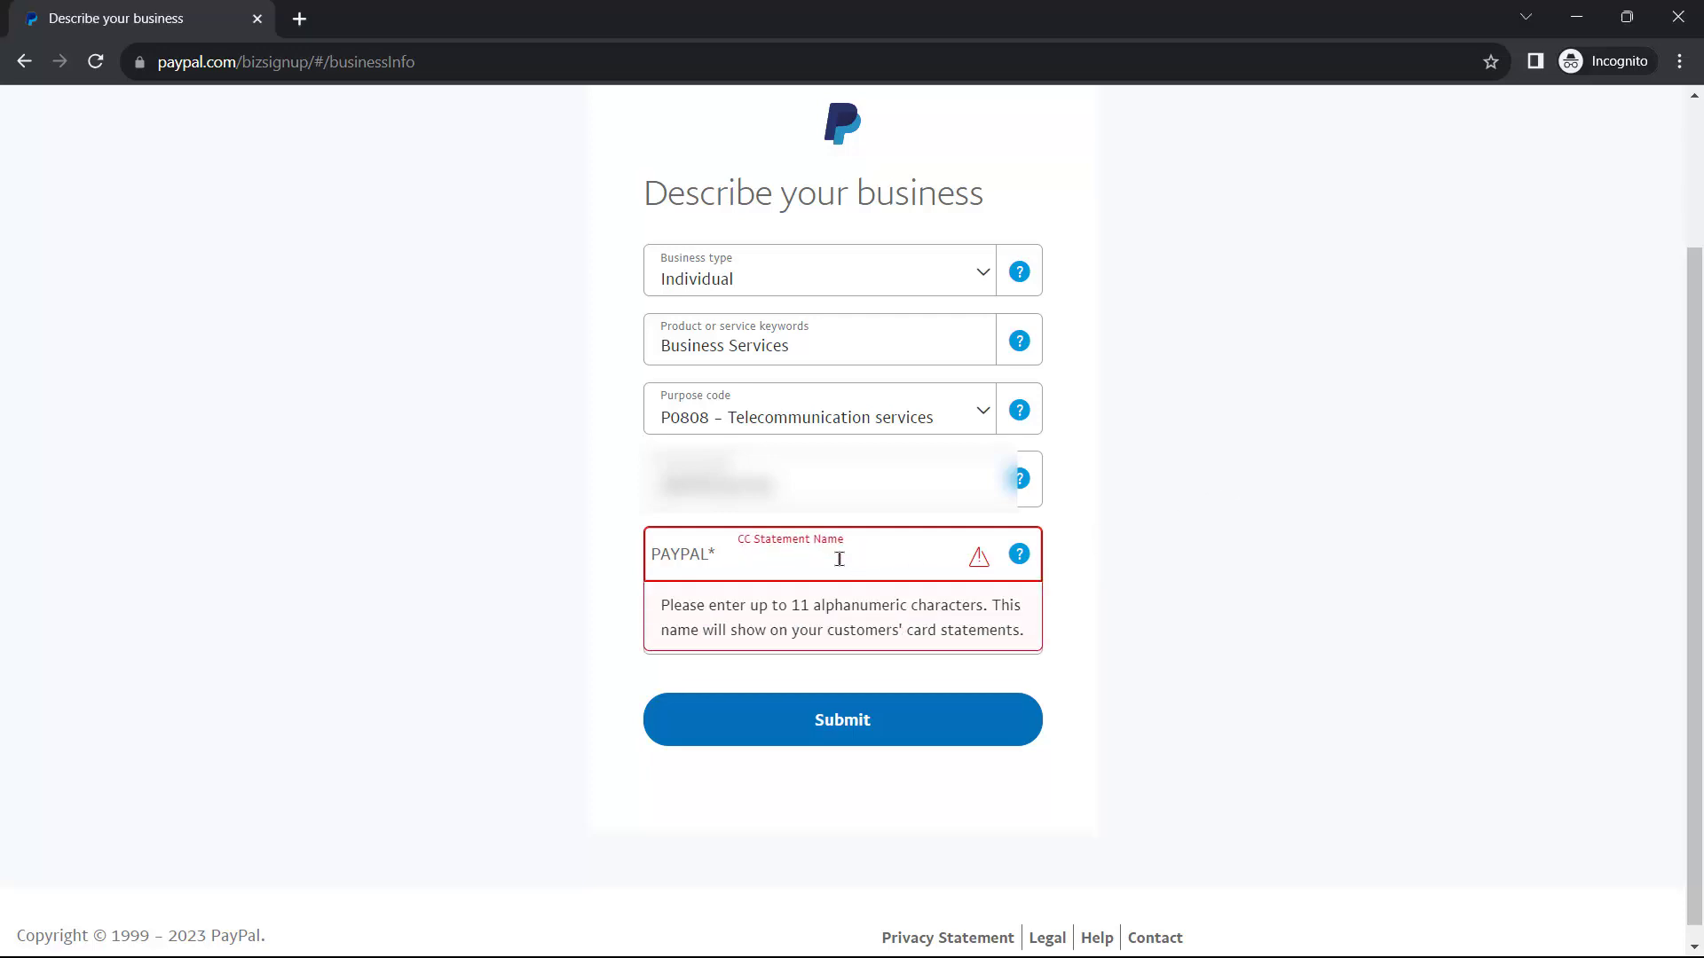
pyautogui.write('LOKESH')
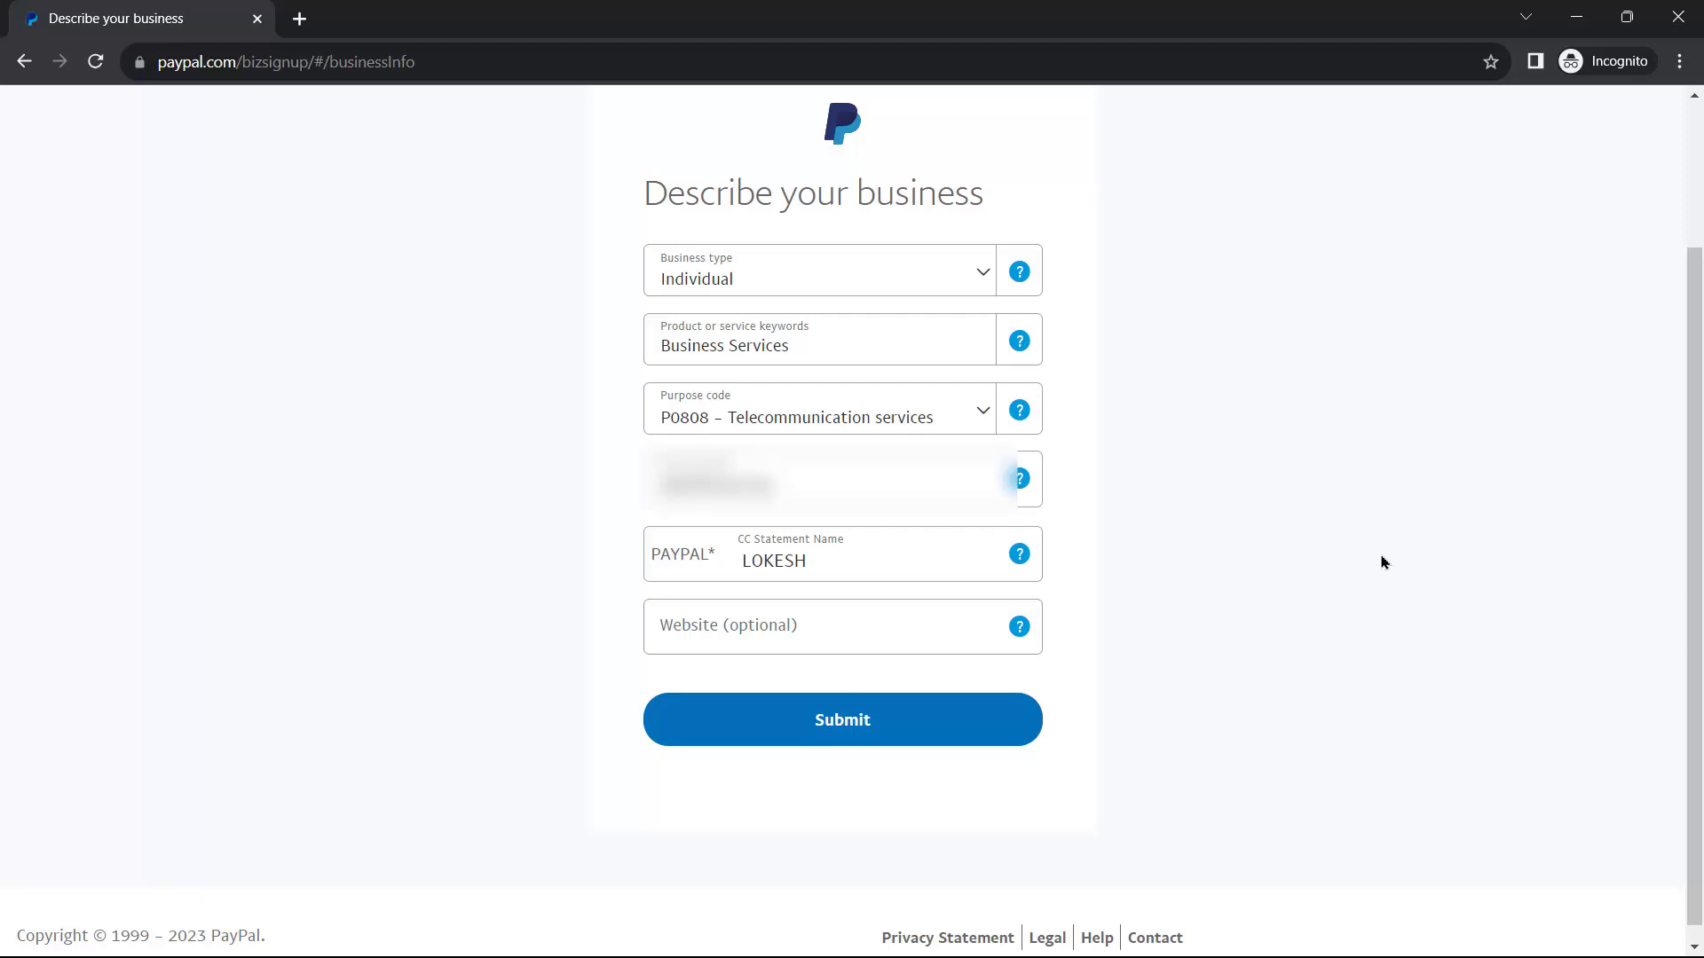
pyautogui.write('BIZ')
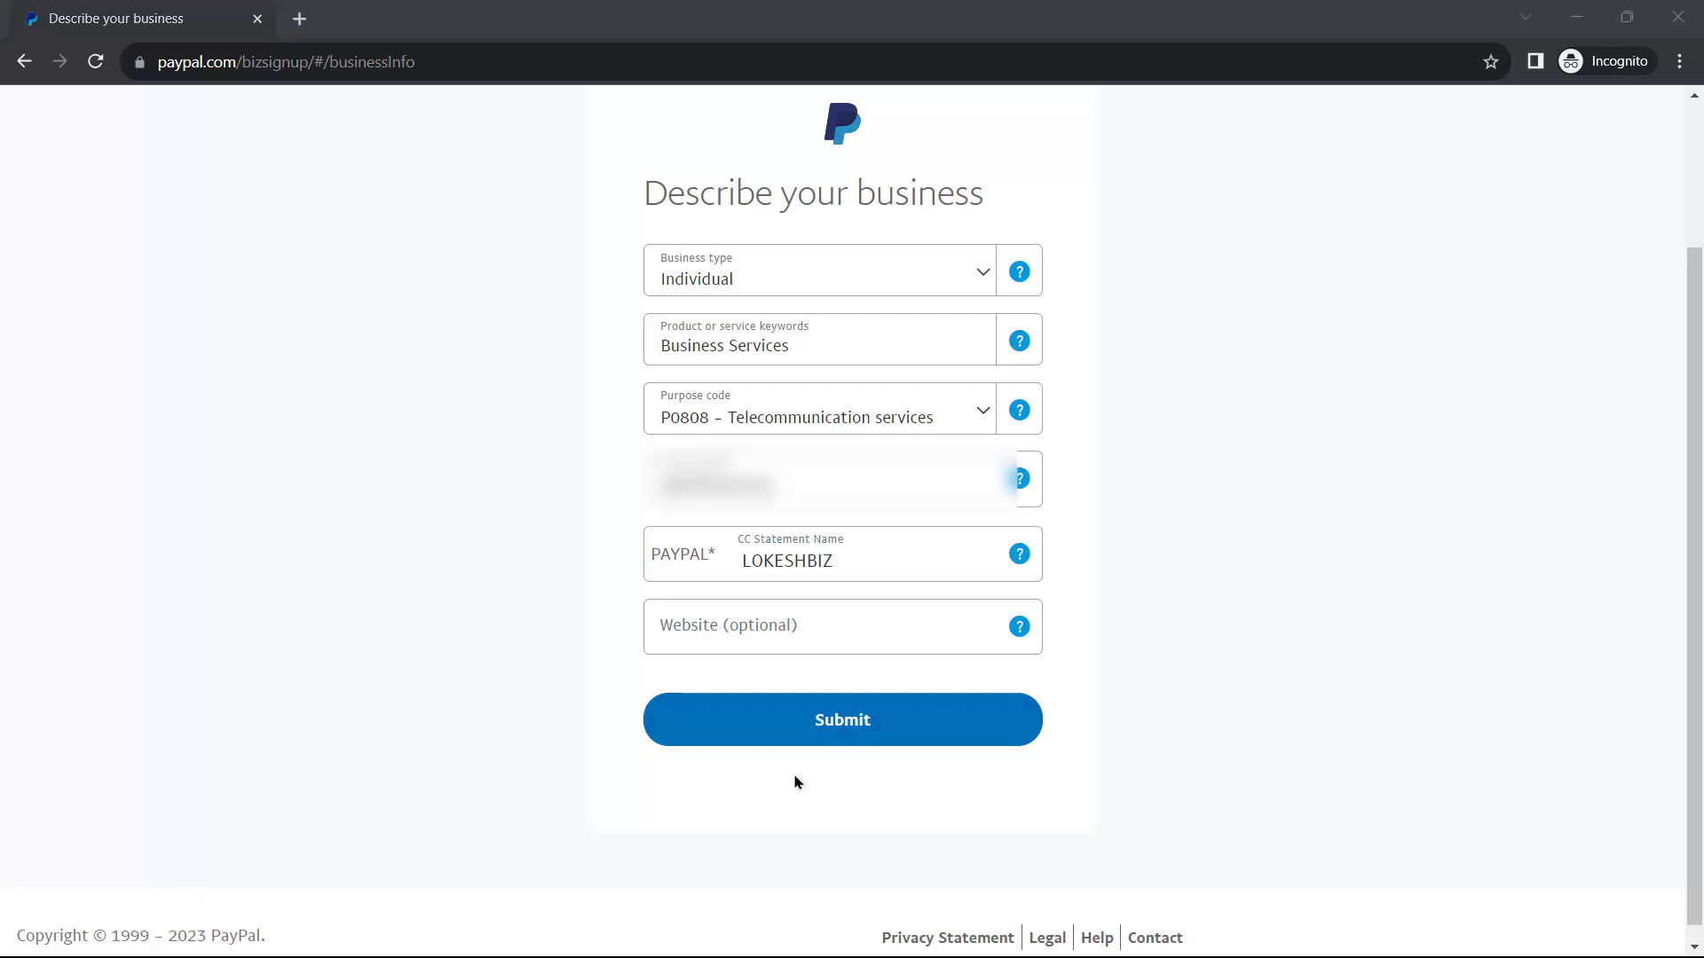
pyautogui.click(839, 730)
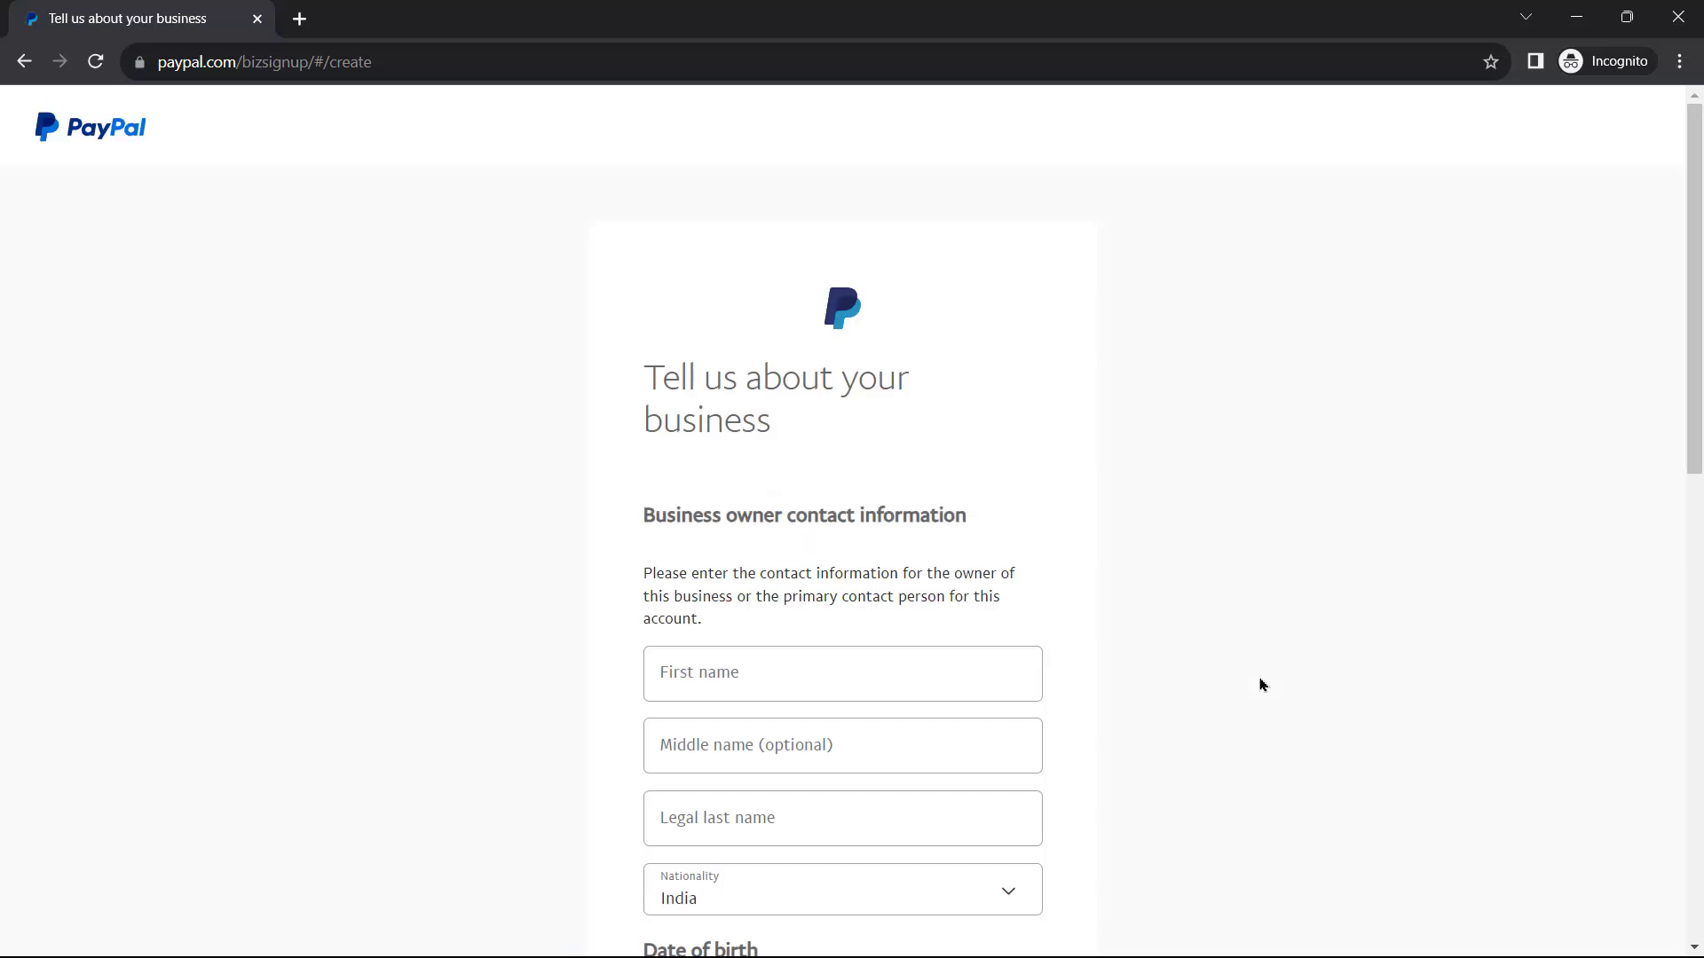
# - Examine the owner contact, date of birth, address and business information fields of the business details form
pyautogui.scroll(-2, 1260, 677)
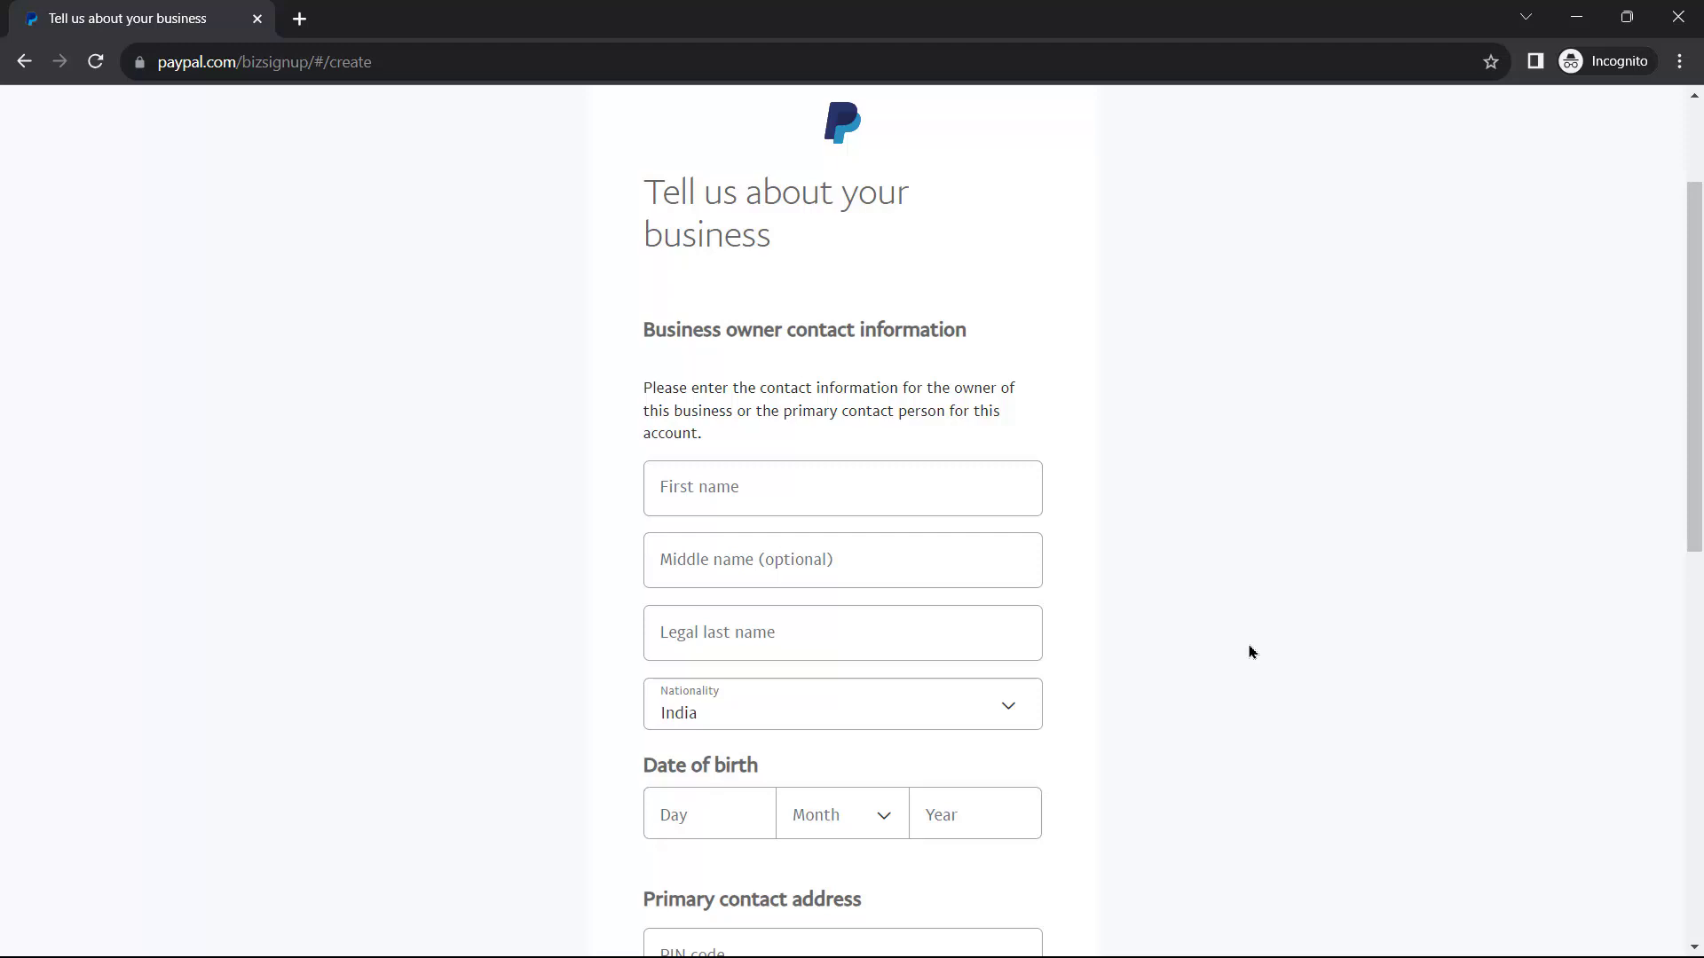
pyautogui.click(852, 511)
pyautogui.scroll(-2, 808, 504)
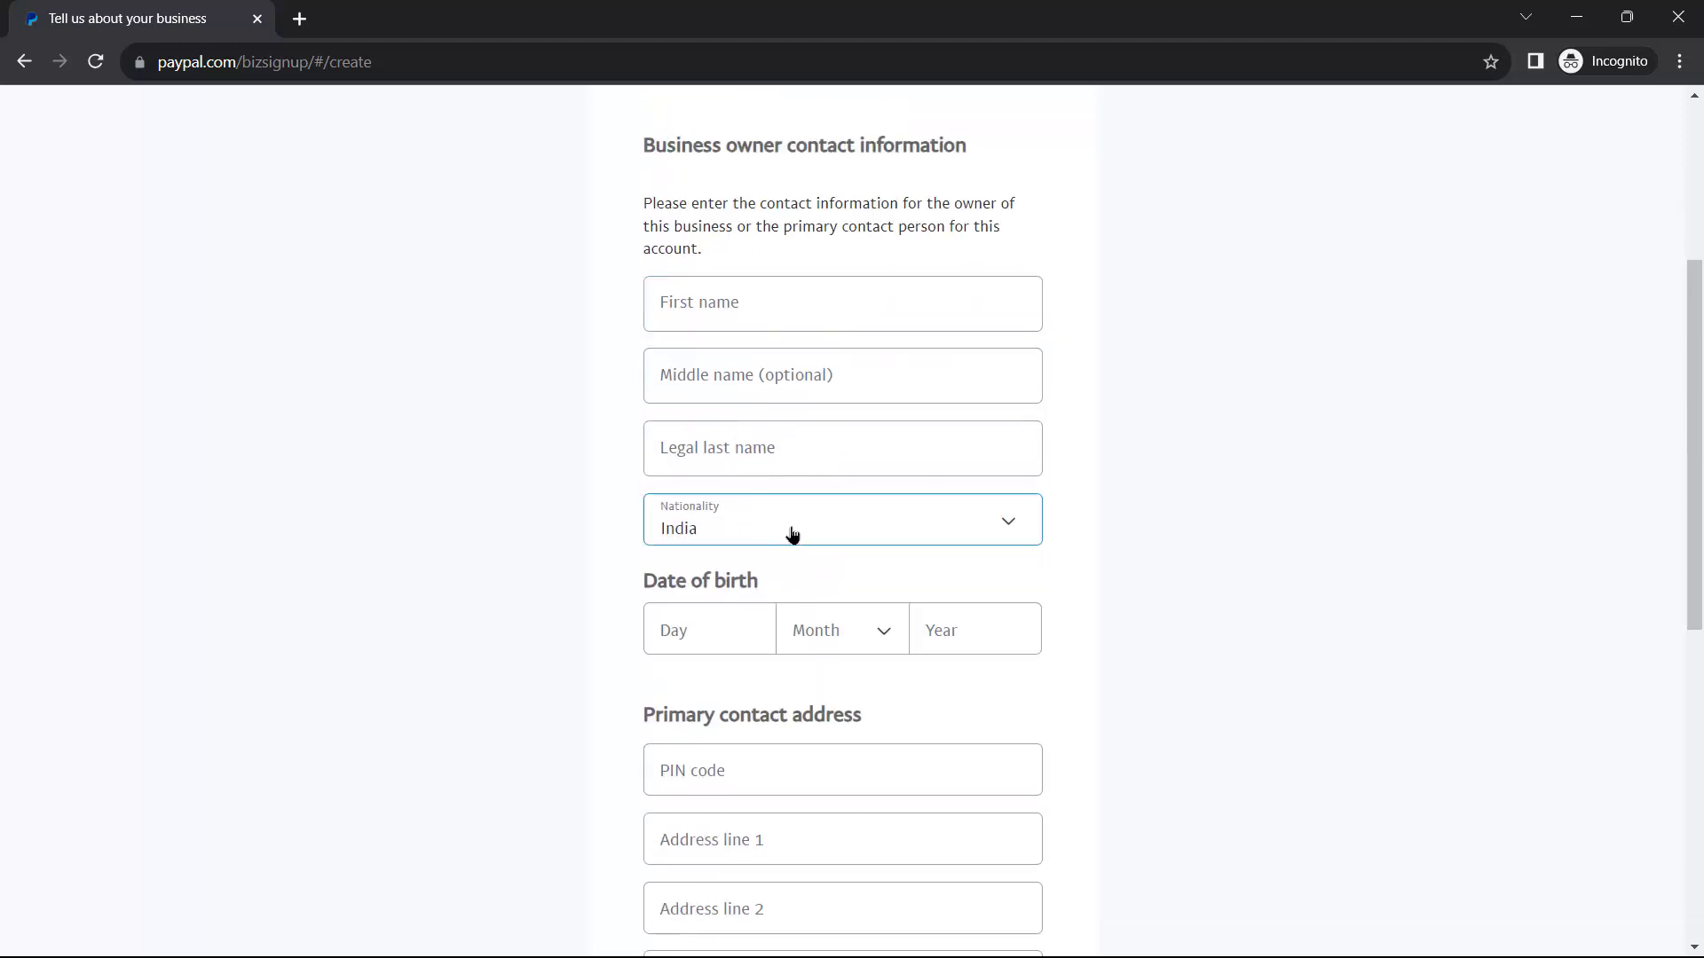
pyautogui.scroll(-2, 1149, 698)
pyautogui.scroll(-2, 1149, 698)
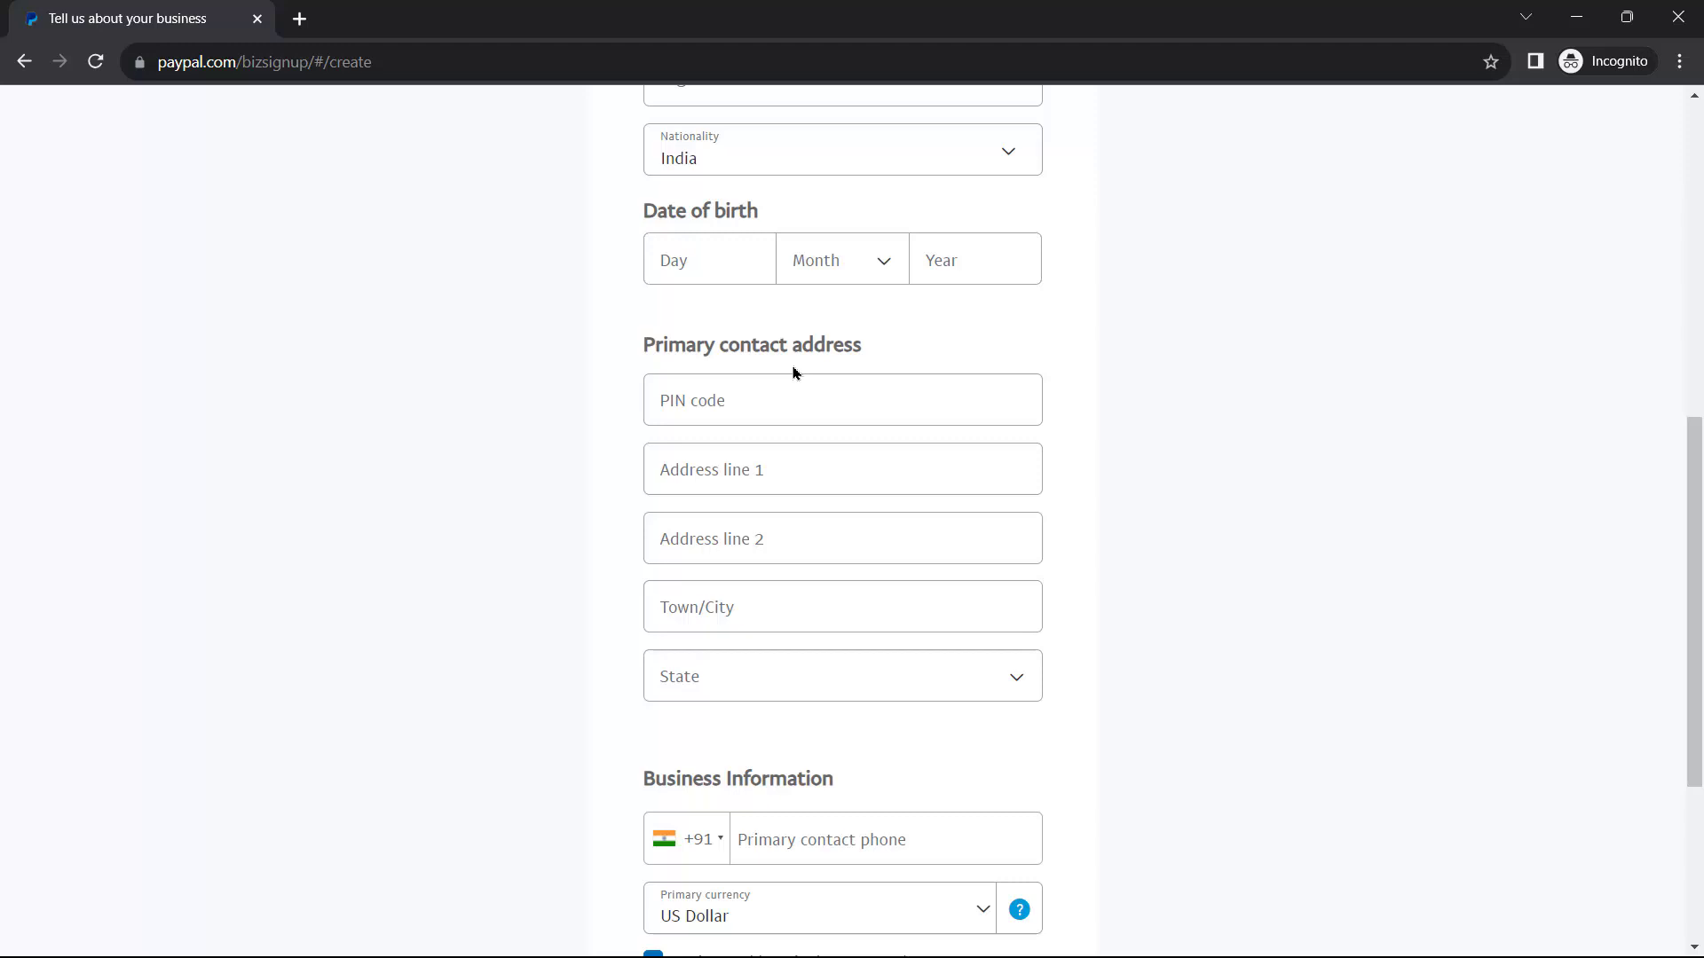
pyautogui.scroll(-5, 829, 415)
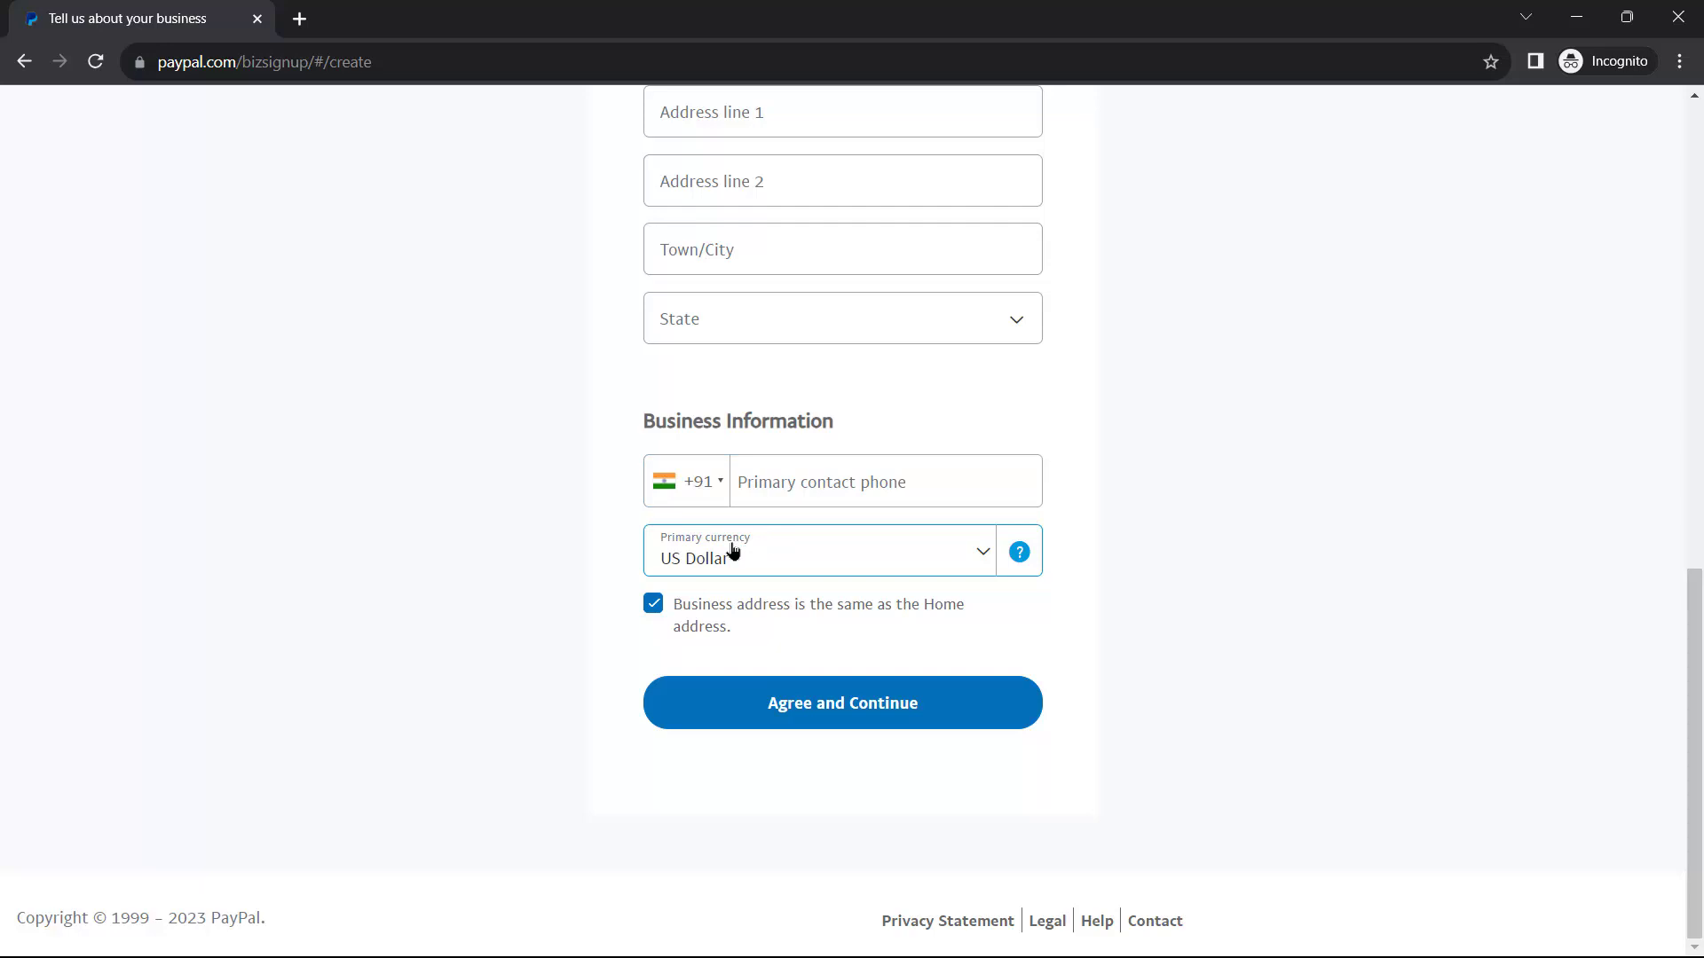
pyautogui.scroll(12, 1050, 640)
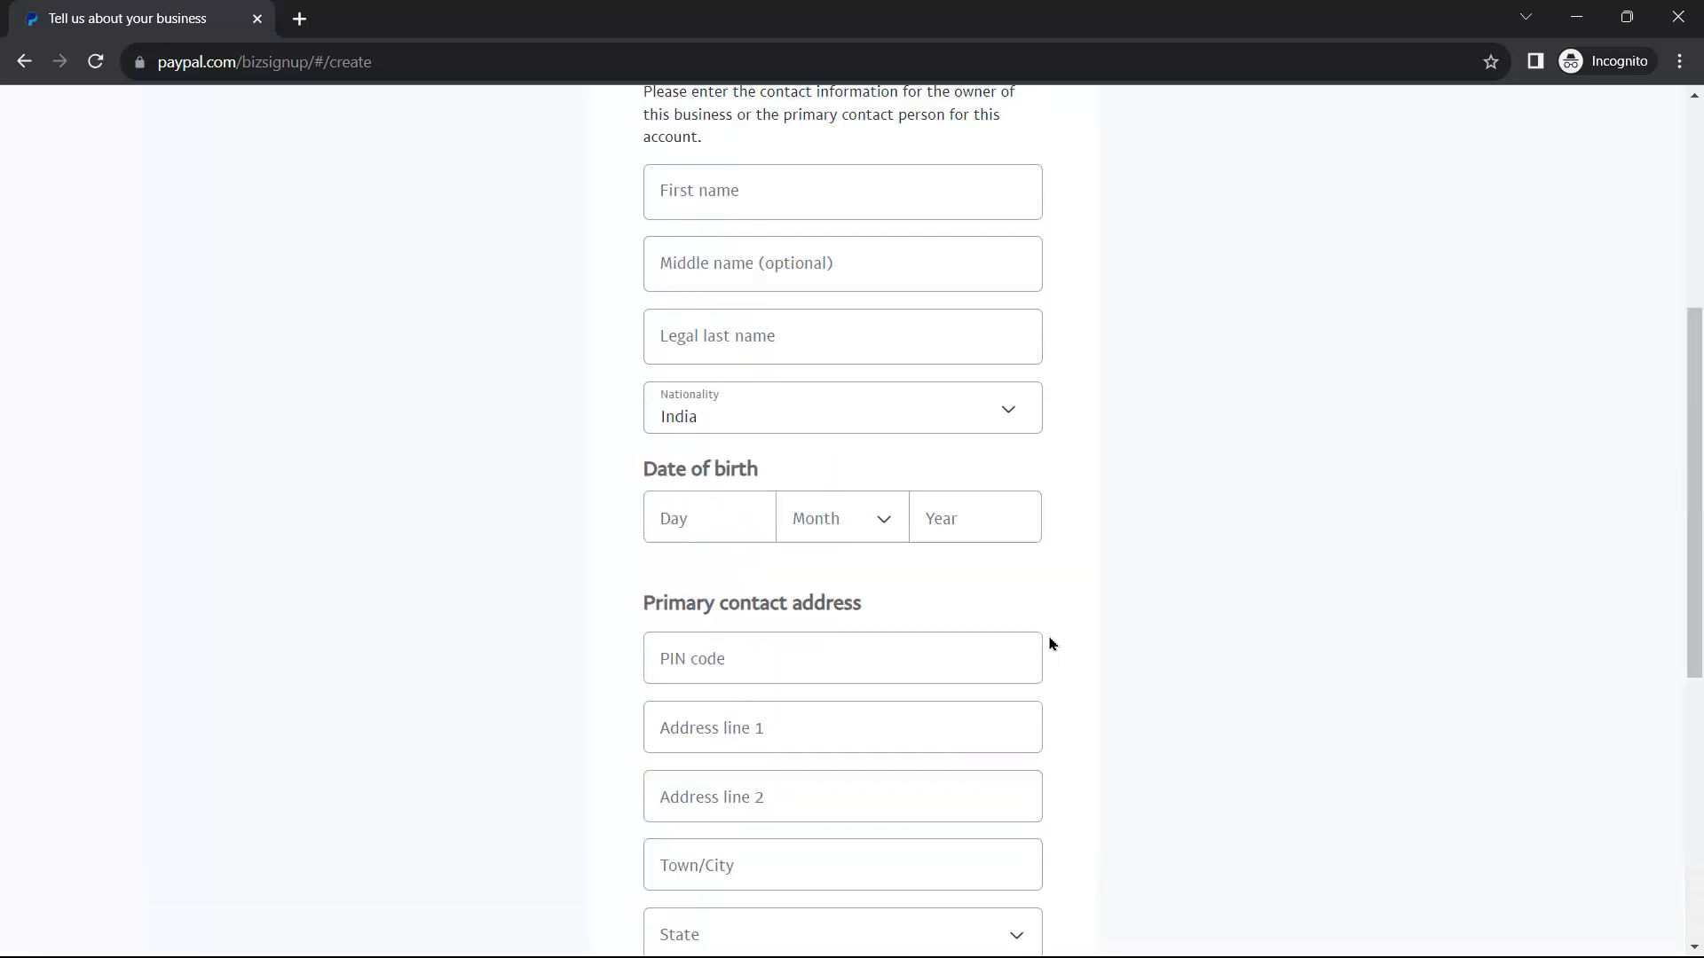
pyautogui.scroll(-4, 1054, 619)
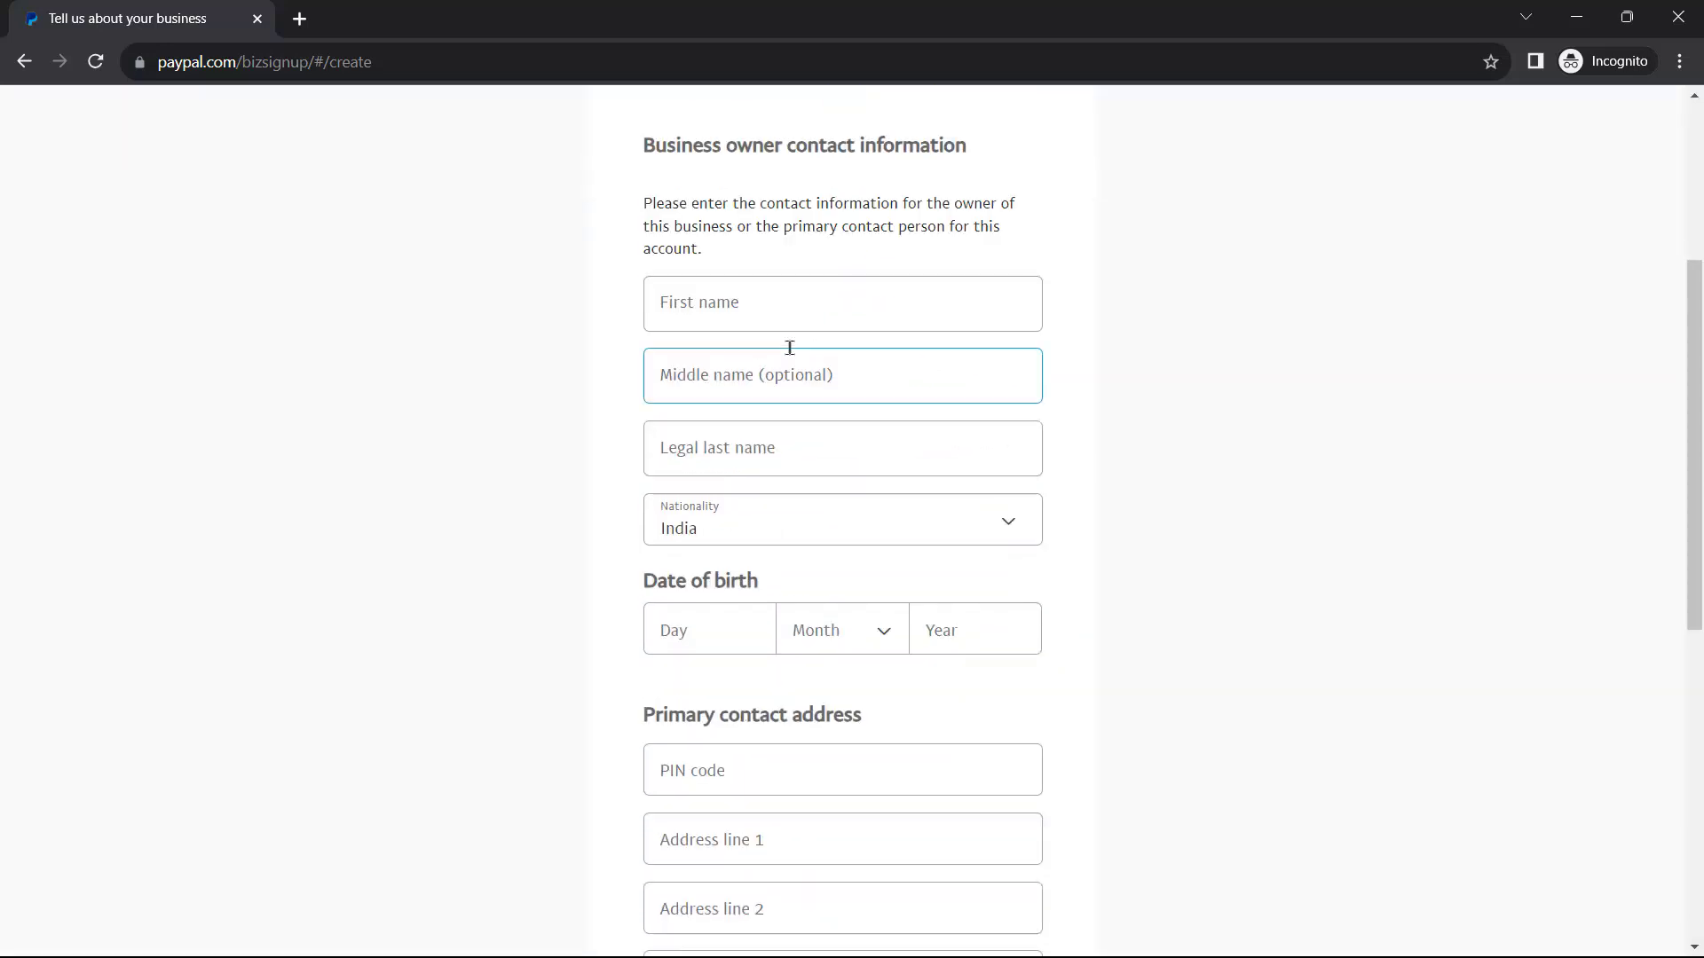
# - Fill in the owner's name, date of birth, address and phone with US Dollar as primary currency, then agree and continue
pyautogui.click(741, 301)
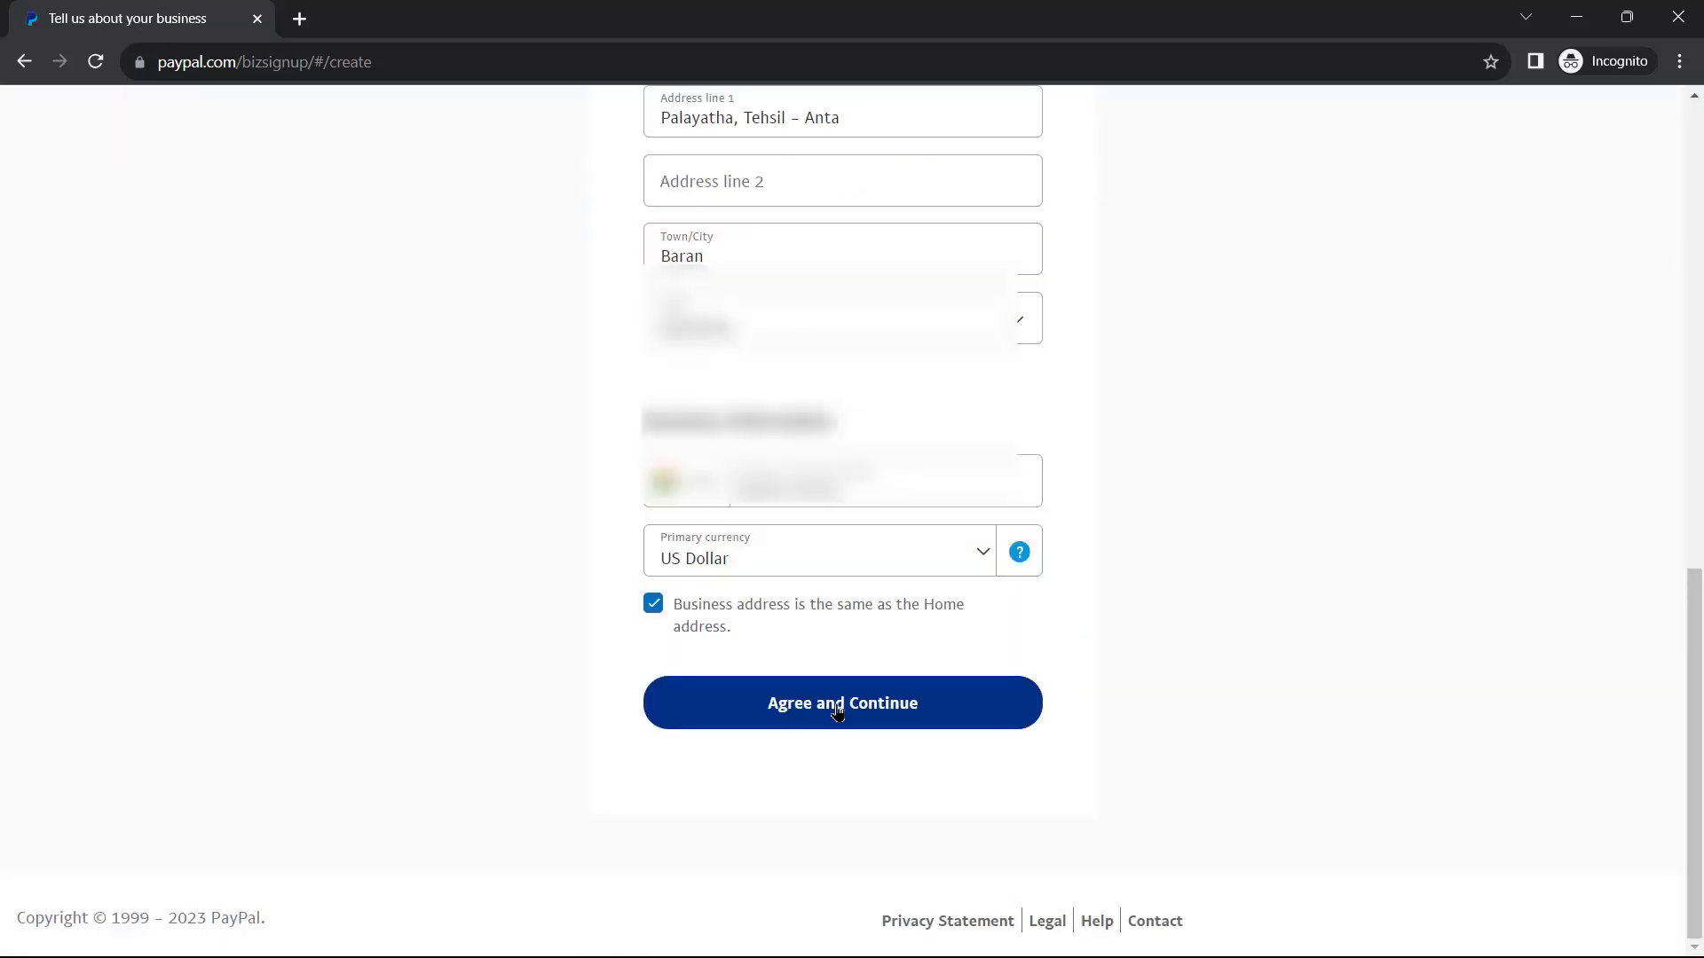
pyautogui.click(837, 710)
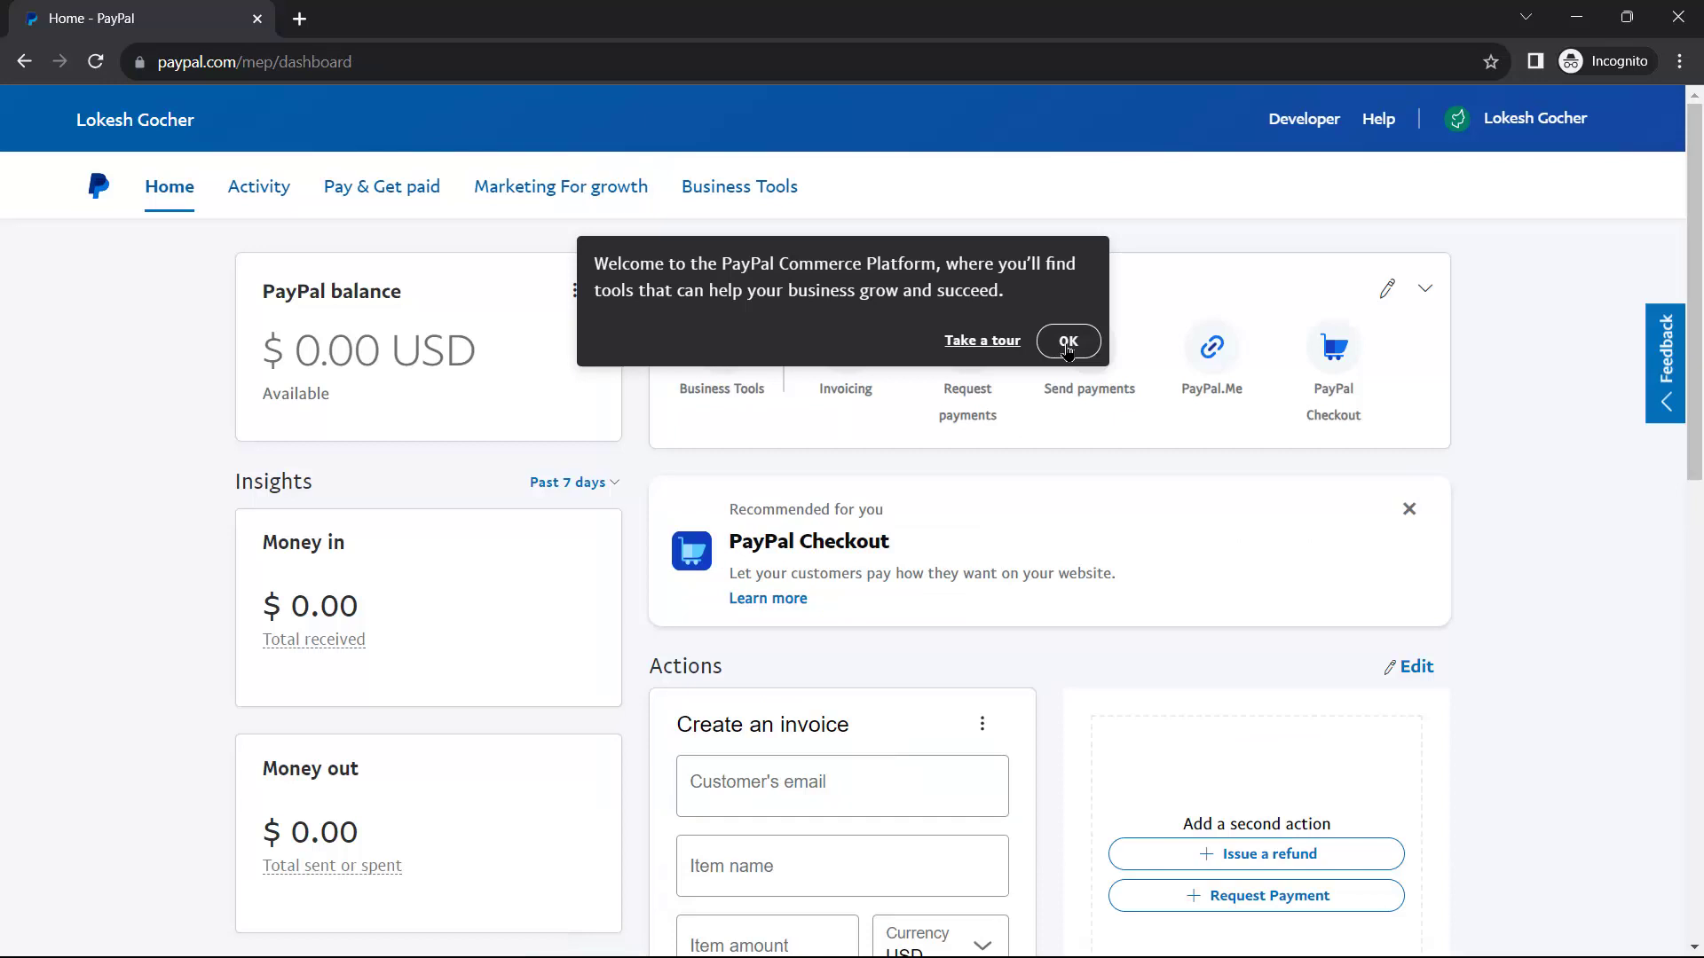
# - Dismiss the welcome message and look over the PayPal balance and the Money in and Money out insights
pyautogui.click(1068, 344)
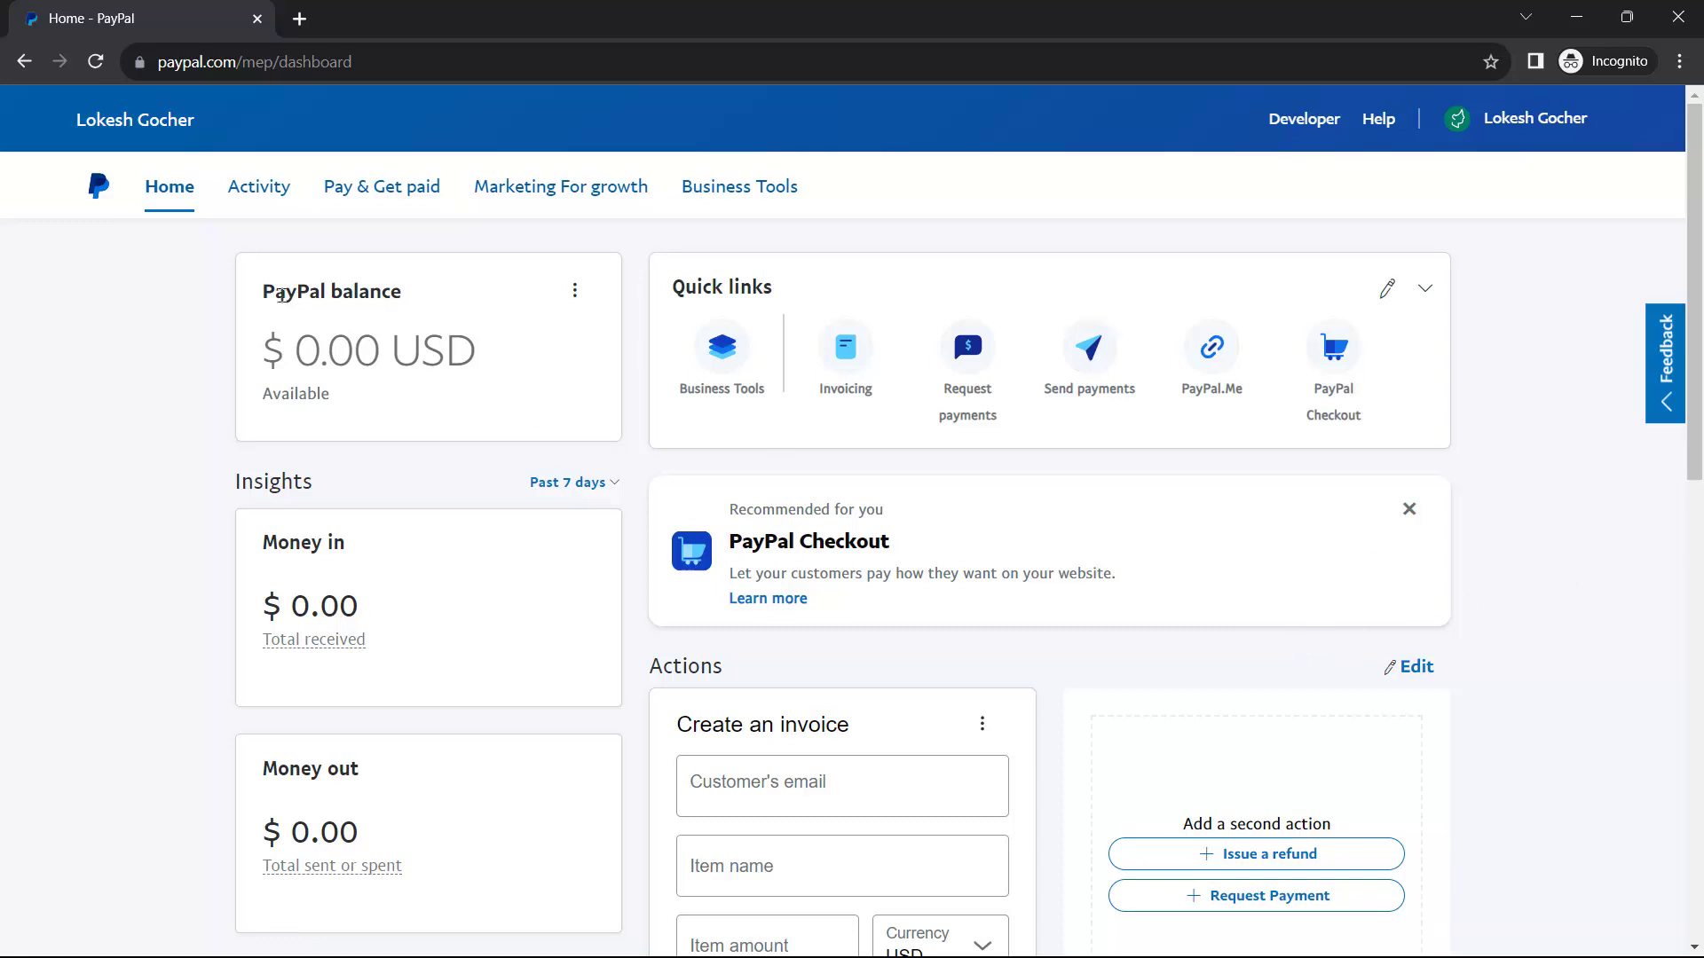
pyautogui.moveTo(282, 290)
pyautogui.mouseDown()
pyautogui.moveTo(466, 346)
pyautogui.moveTo(270, 312)
pyautogui.mouseUp()
pyautogui.click(270, 294)
pyautogui.scroll(-1, 495, 495)
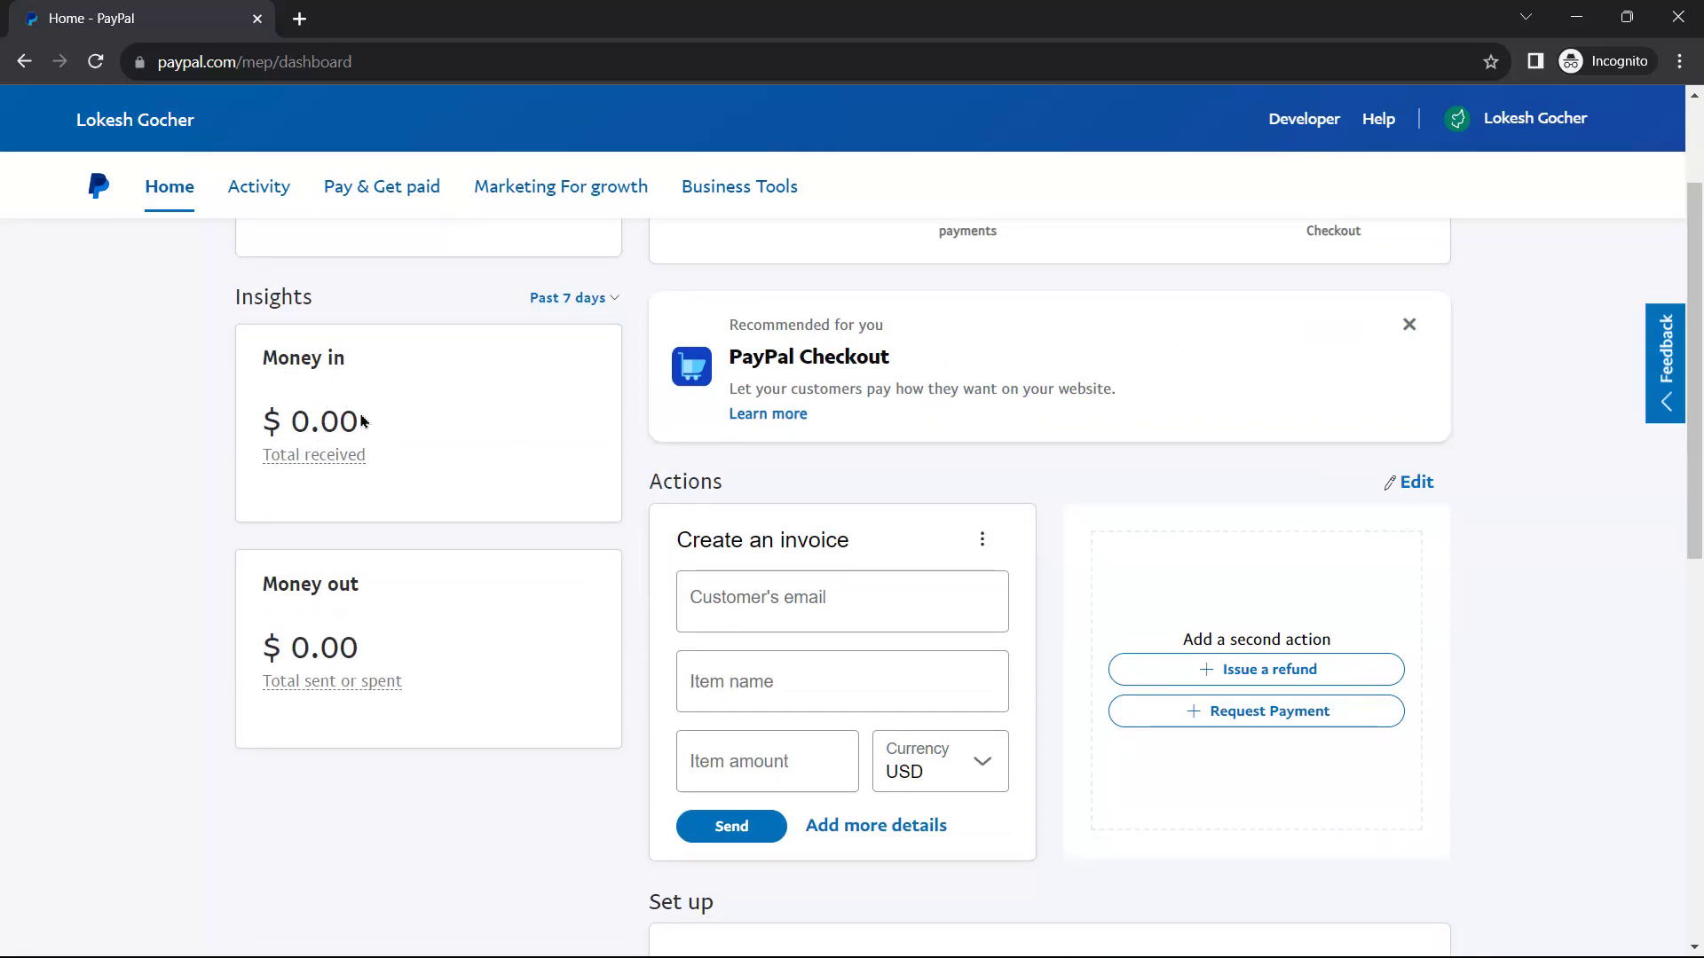
pyautogui.moveTo(323, 689)
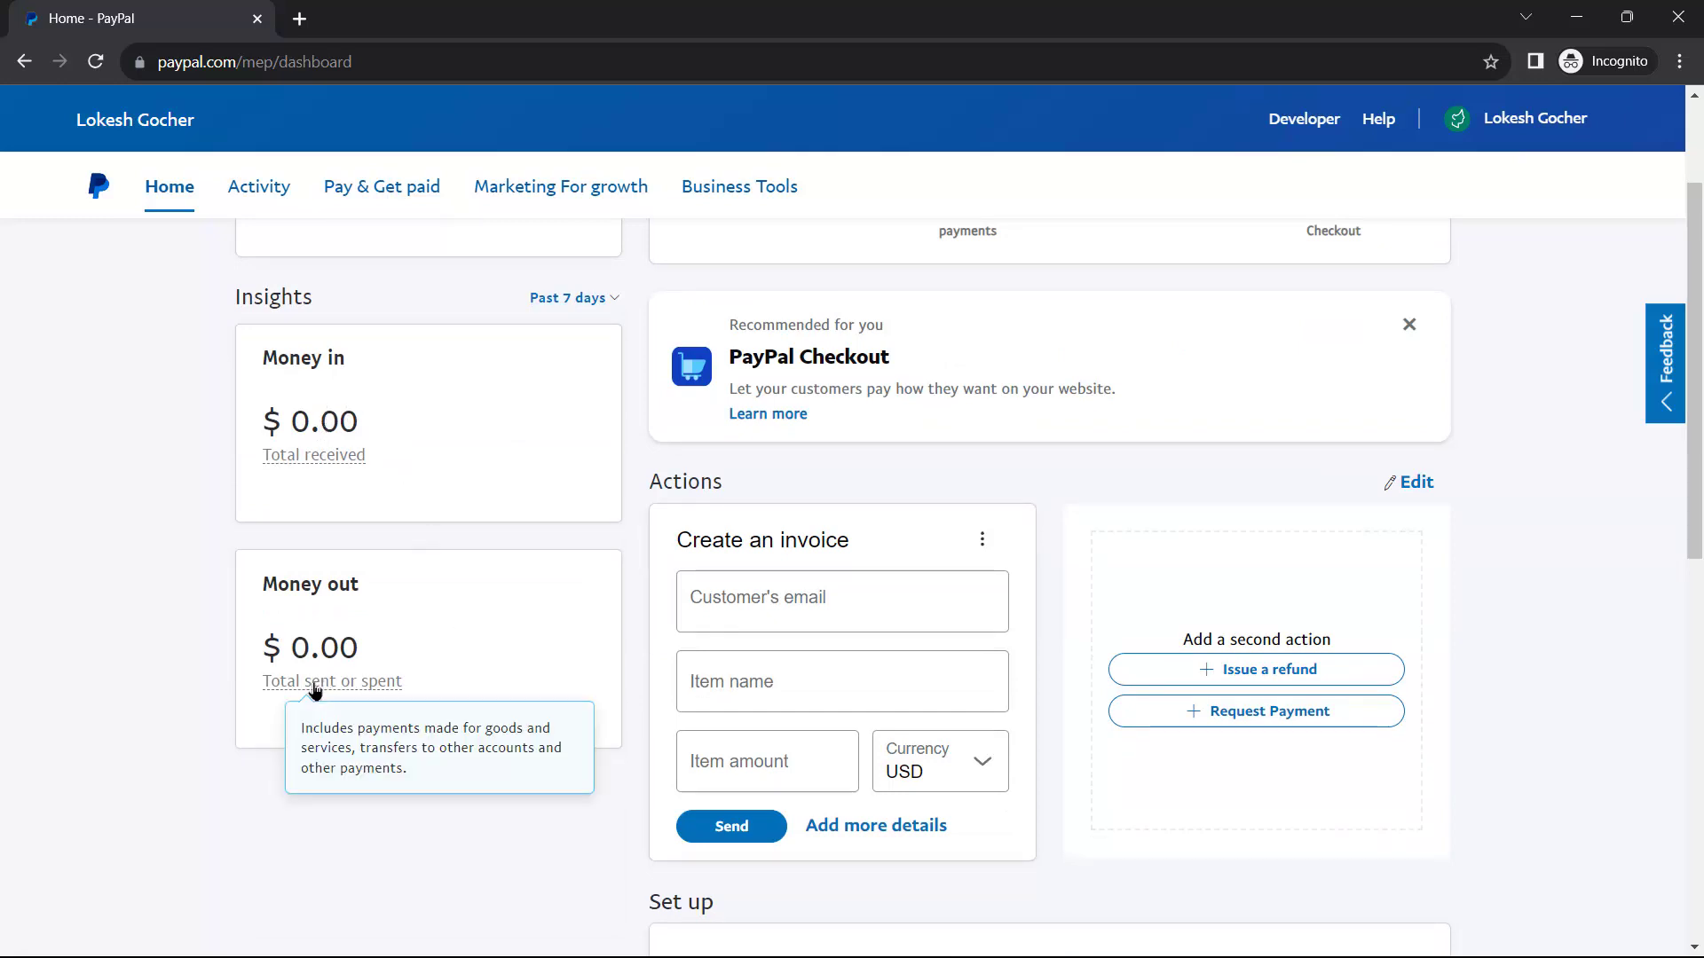
pyautogui.scroll(2, 551, 677)
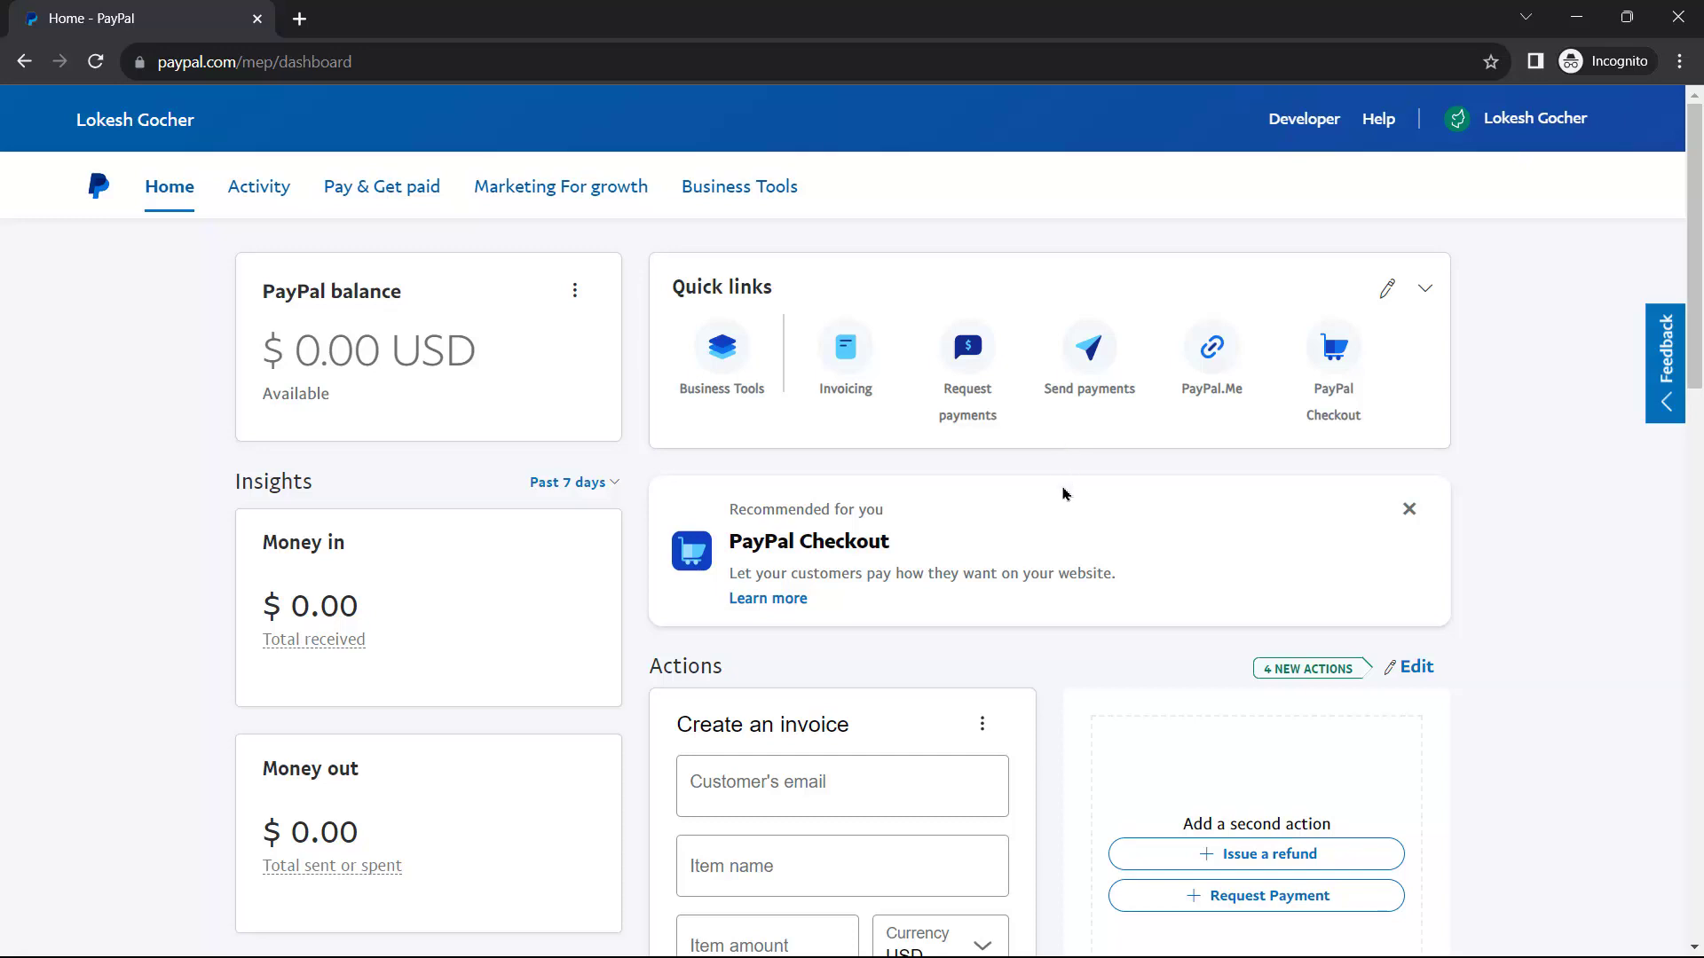
# - Look through the dashboard's sections and check the Quick links display
pyautogui.scroll(-10, 1064, 494)
pyautogui.scroll(10, 1068, 483)
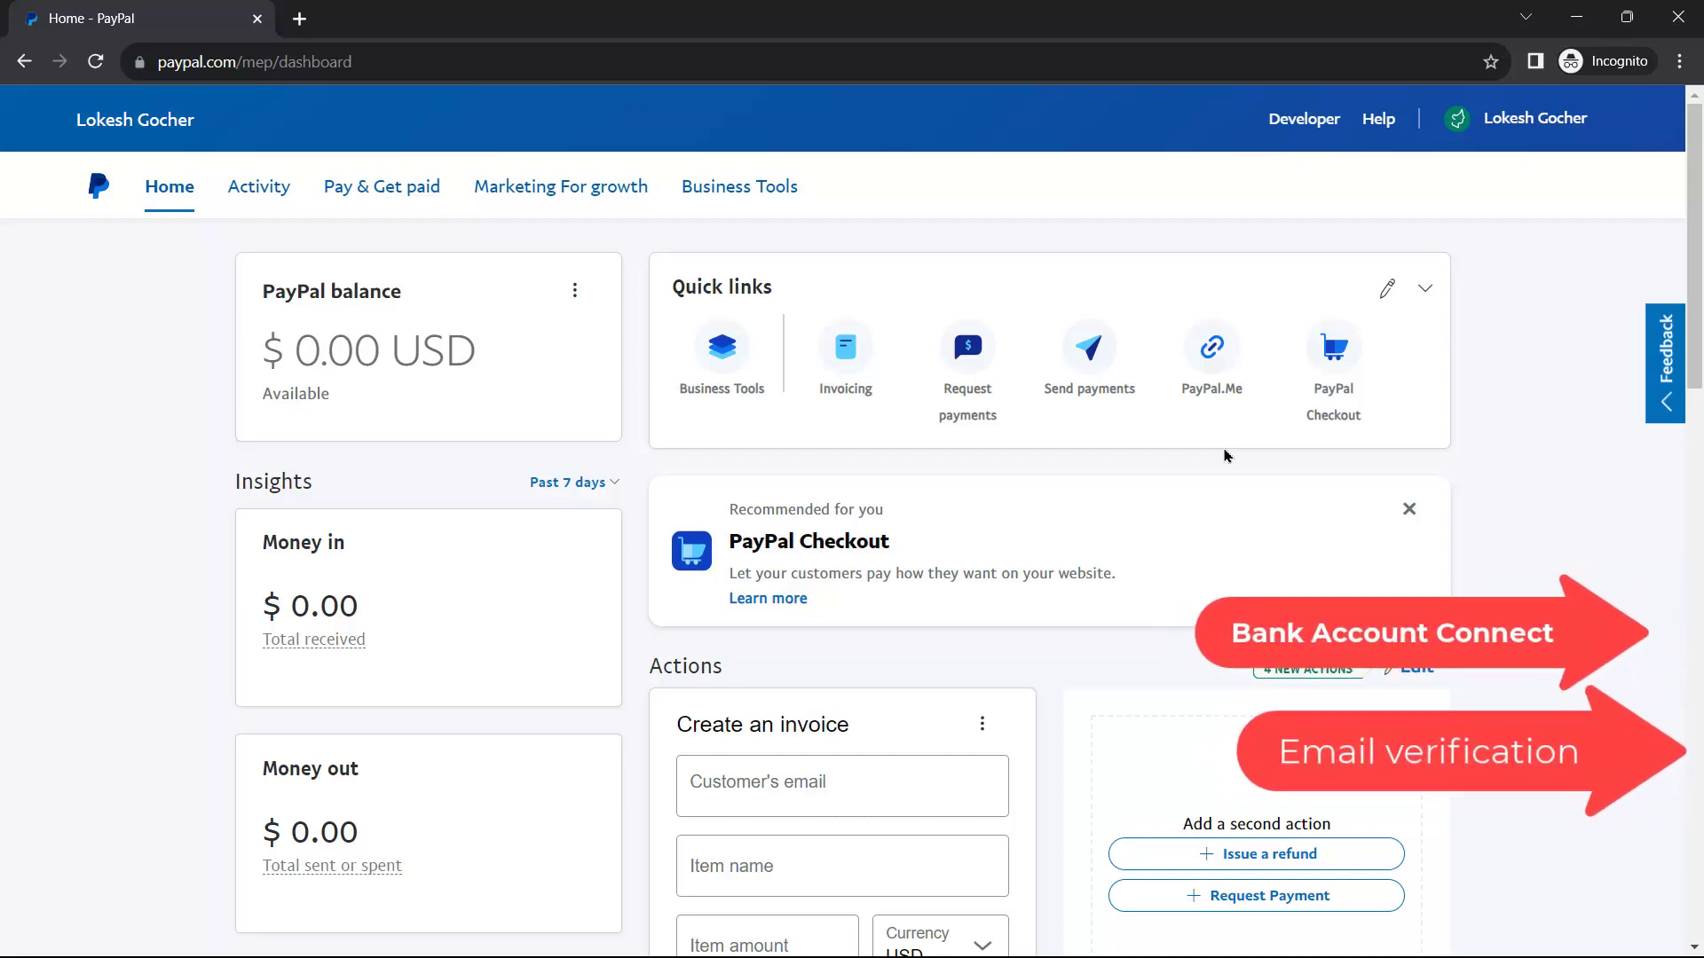
pyautogui.scroll(-4, 1563, 539)
pyautogui.scroll(4, 1563, 540)
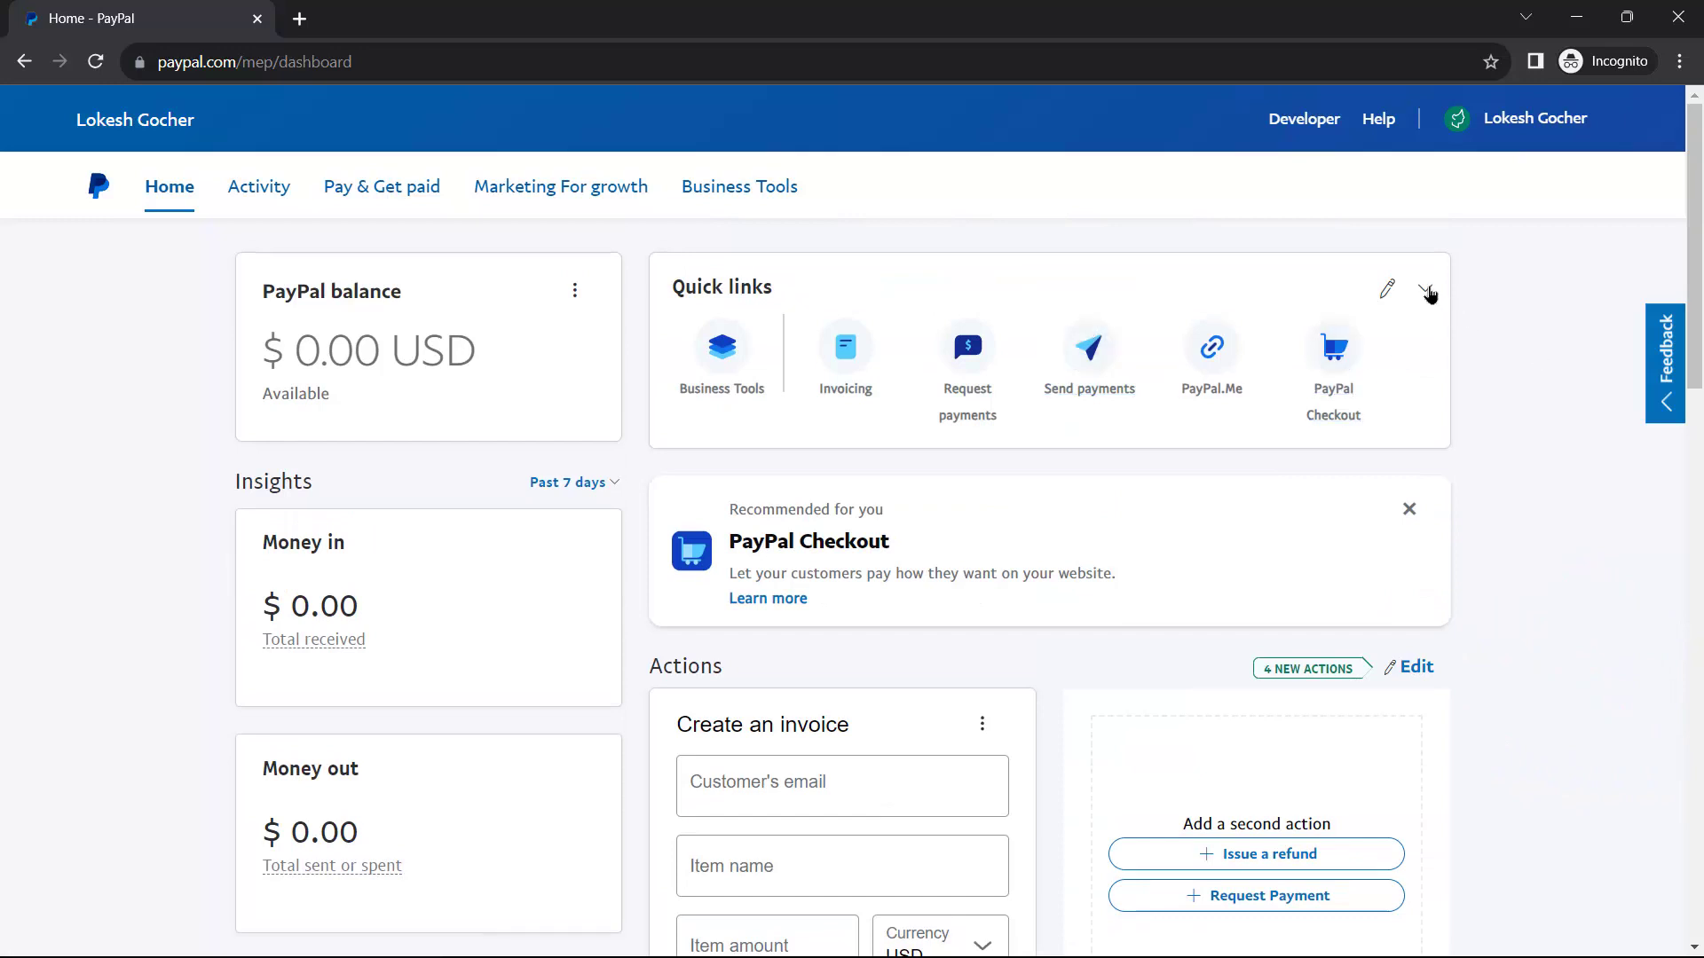
pyautogui.click(1427, 290)
pyautogui.click(1427, 291)
# - Open the details of the Confirm email address notification on the dashboard
pyautogui.scroll(-4, 1487, 504)
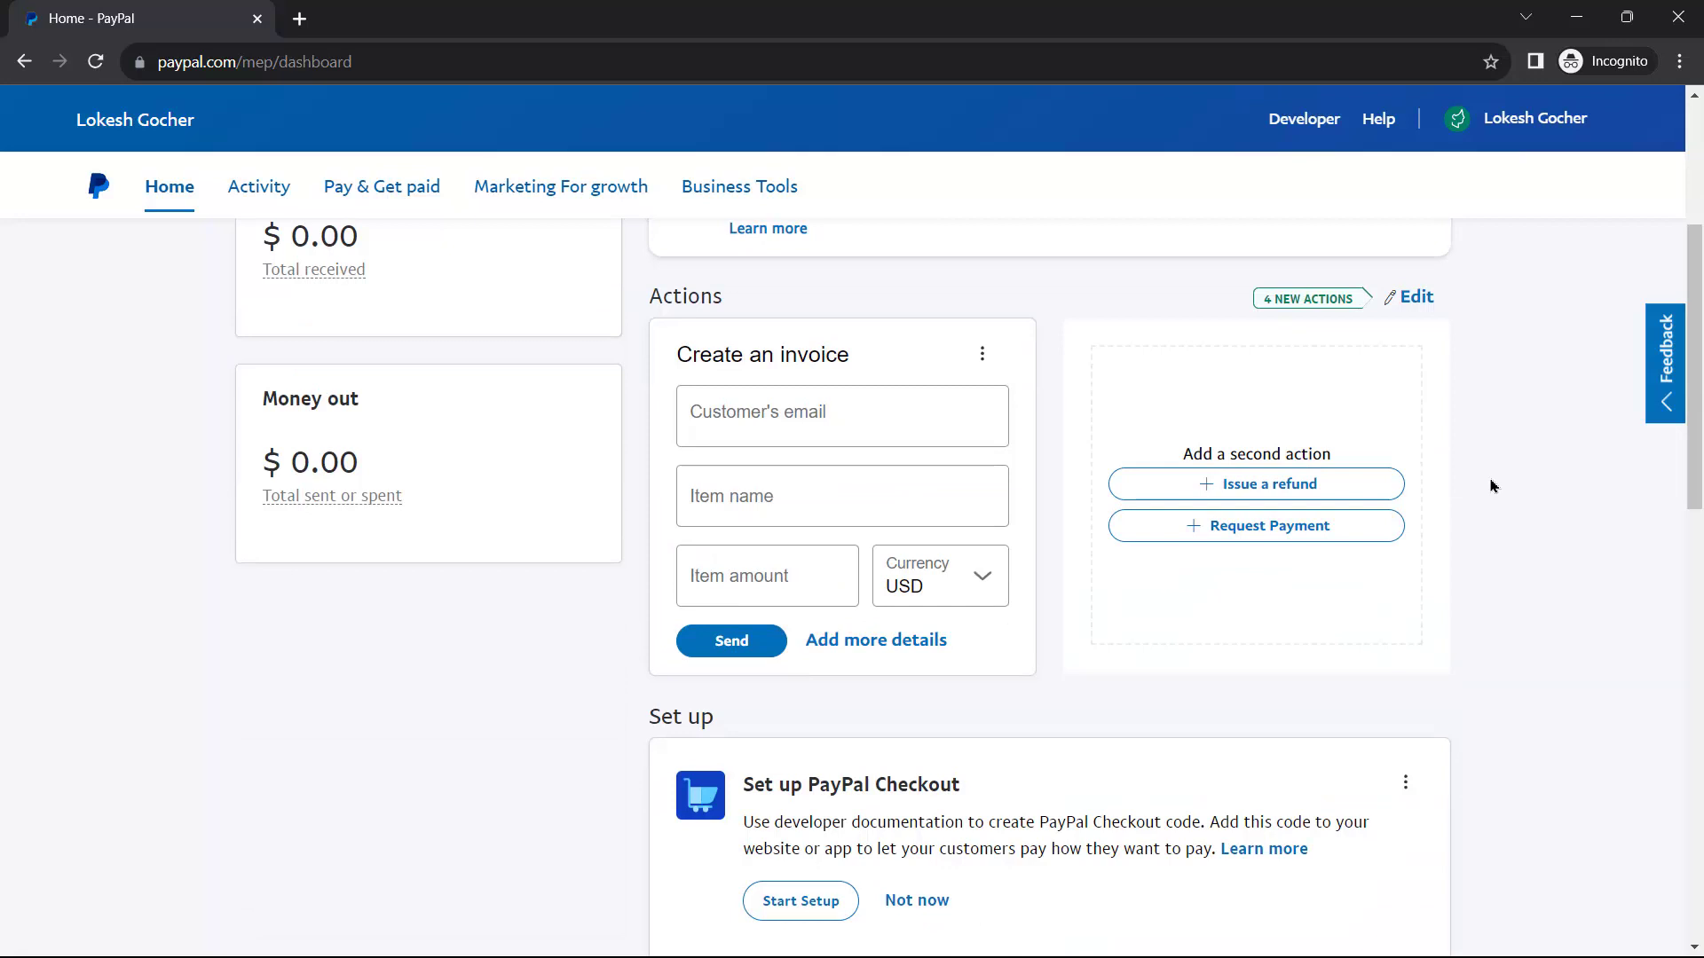
pyautogui.scroll(-4, 1490, 485)
pyautogui.scroll(-4, 1491, 485)
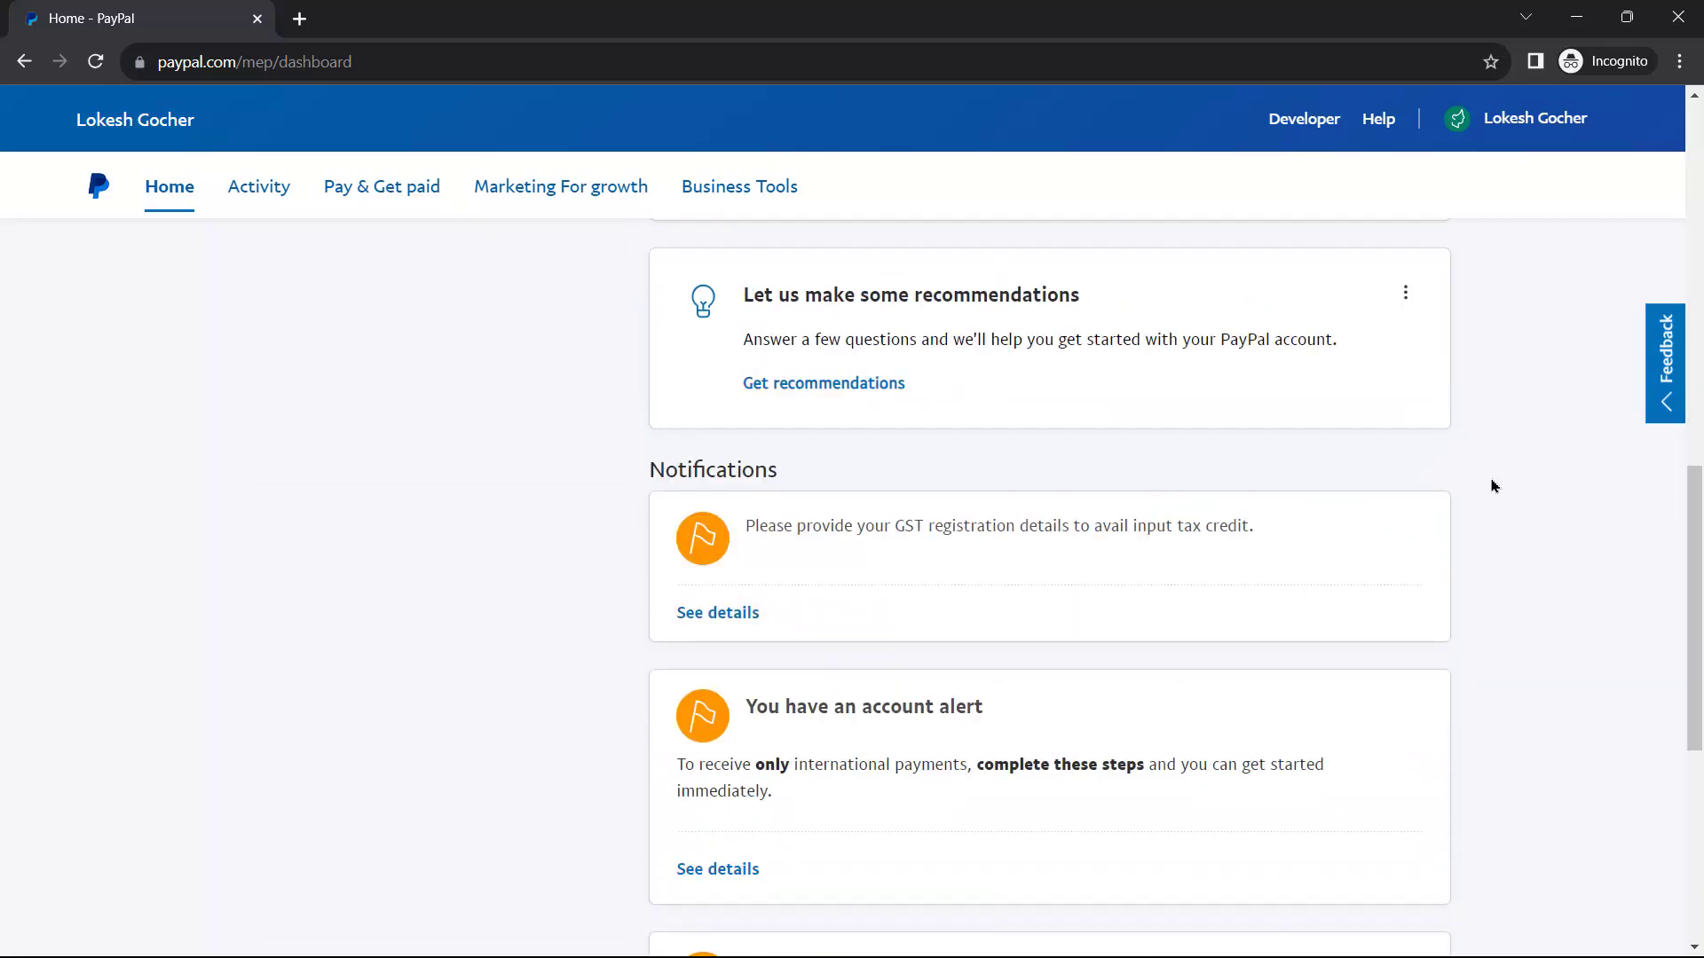
pyautogui.scroll(-4, 1491, 485)
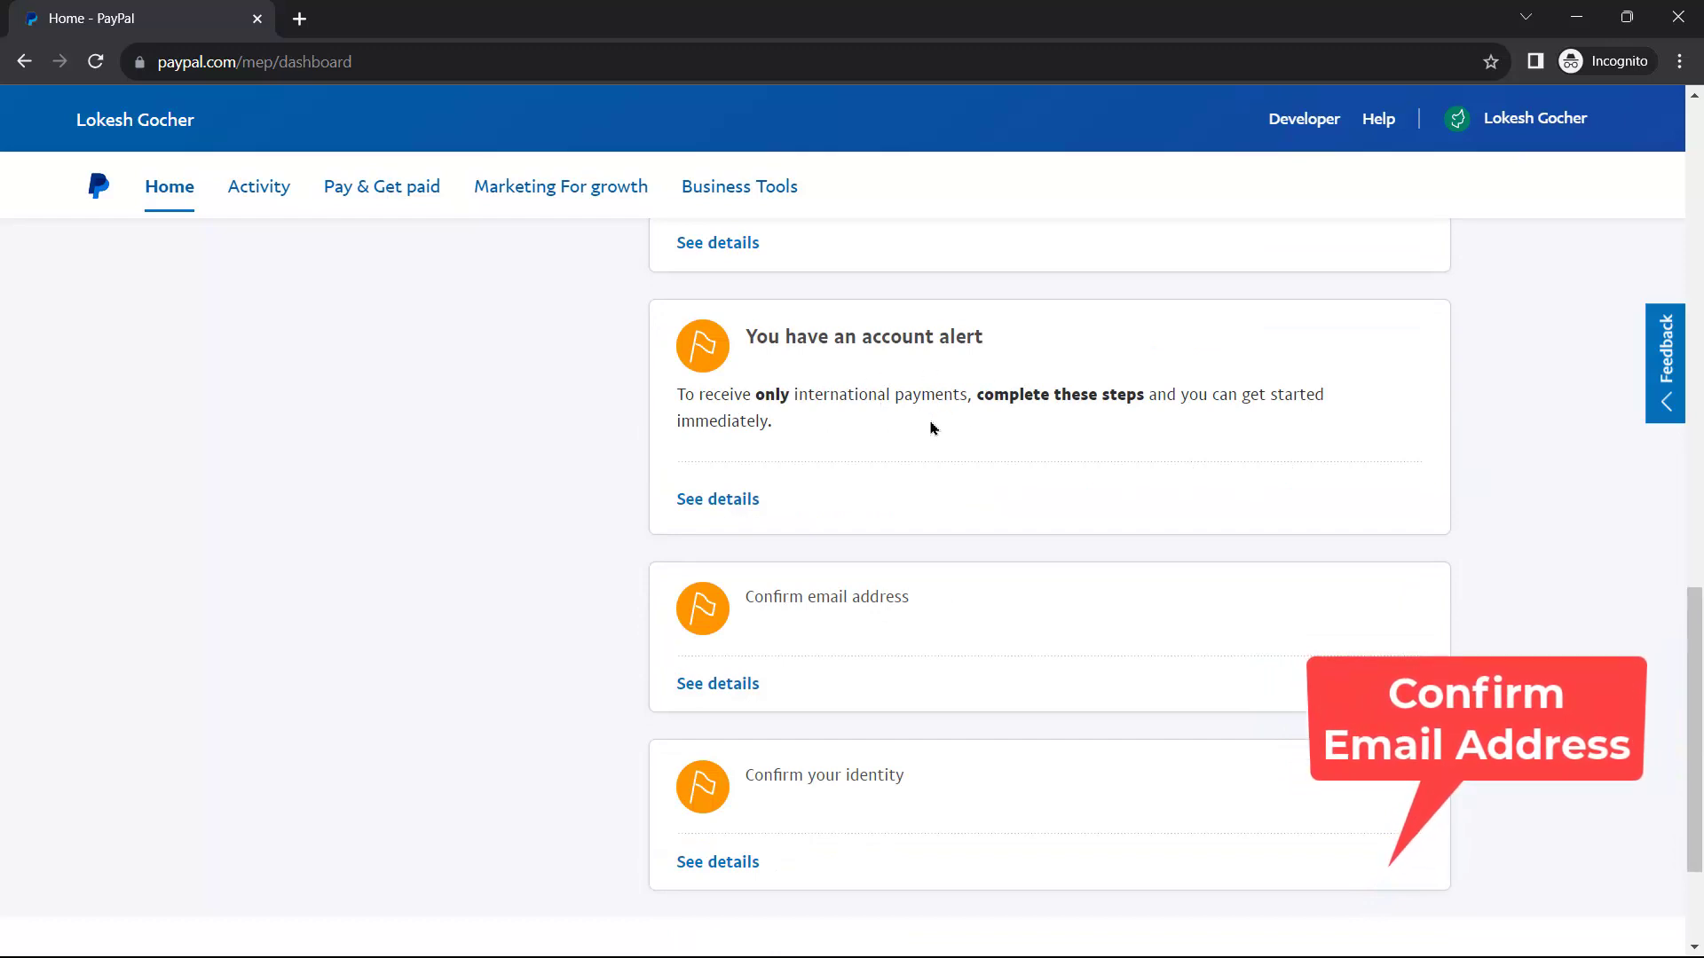
pyautogui.scroll(-2, 1083, 475)
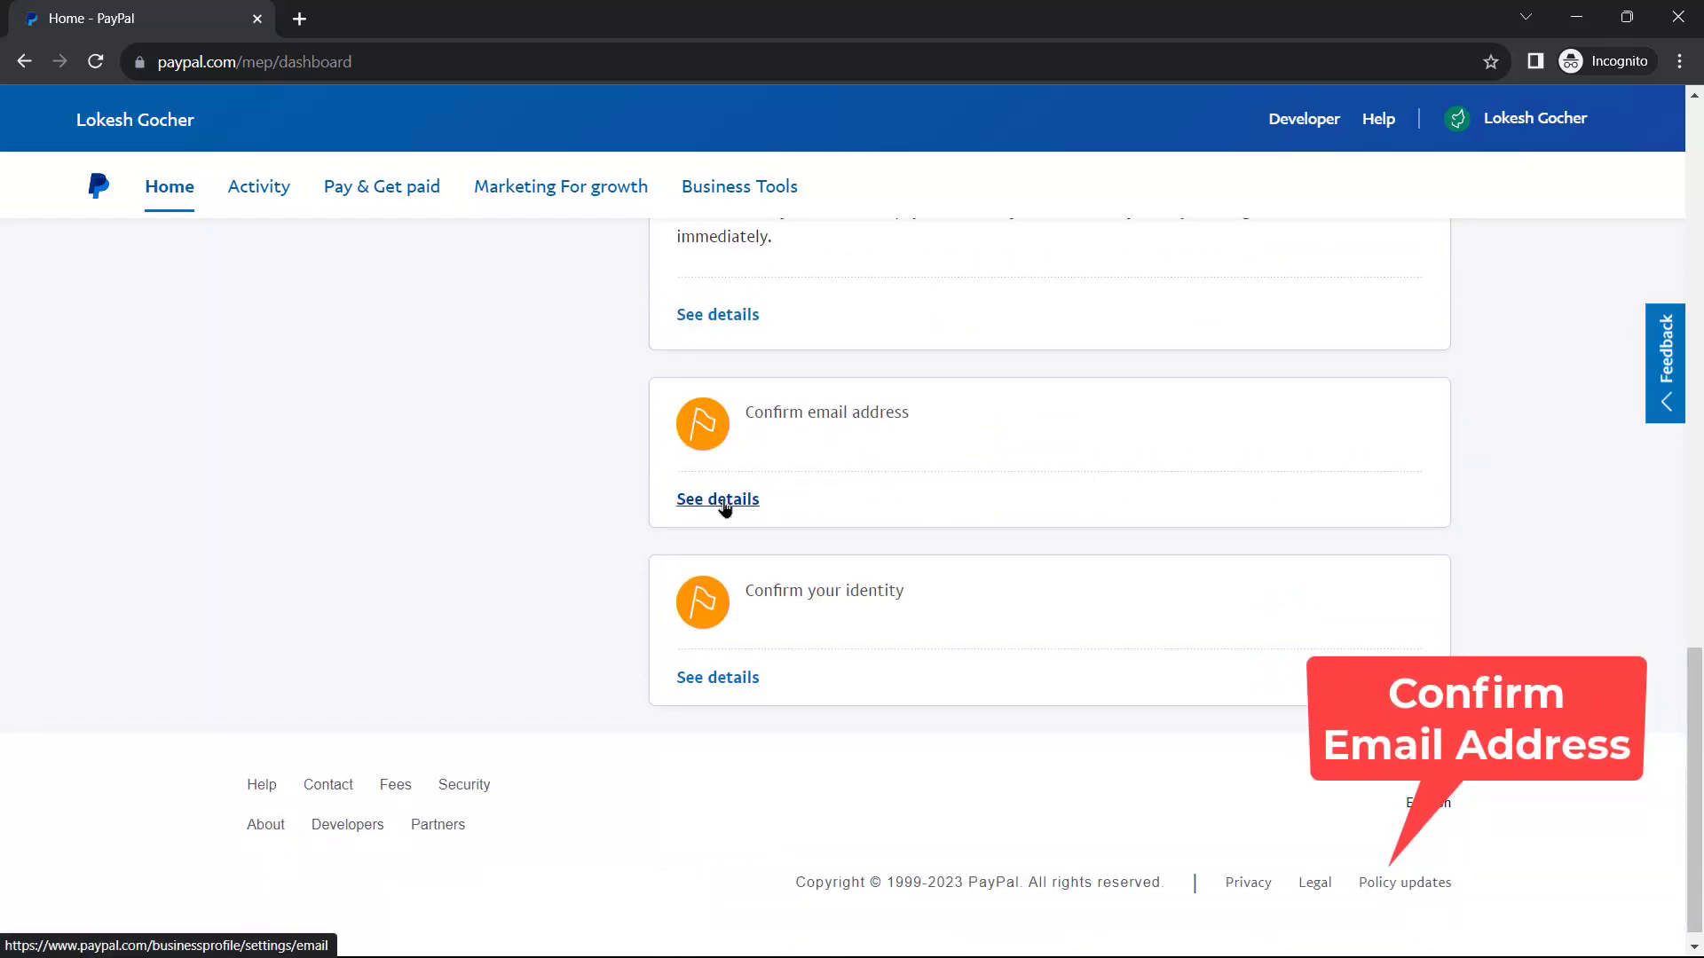
pyautogui.click(721, 501)
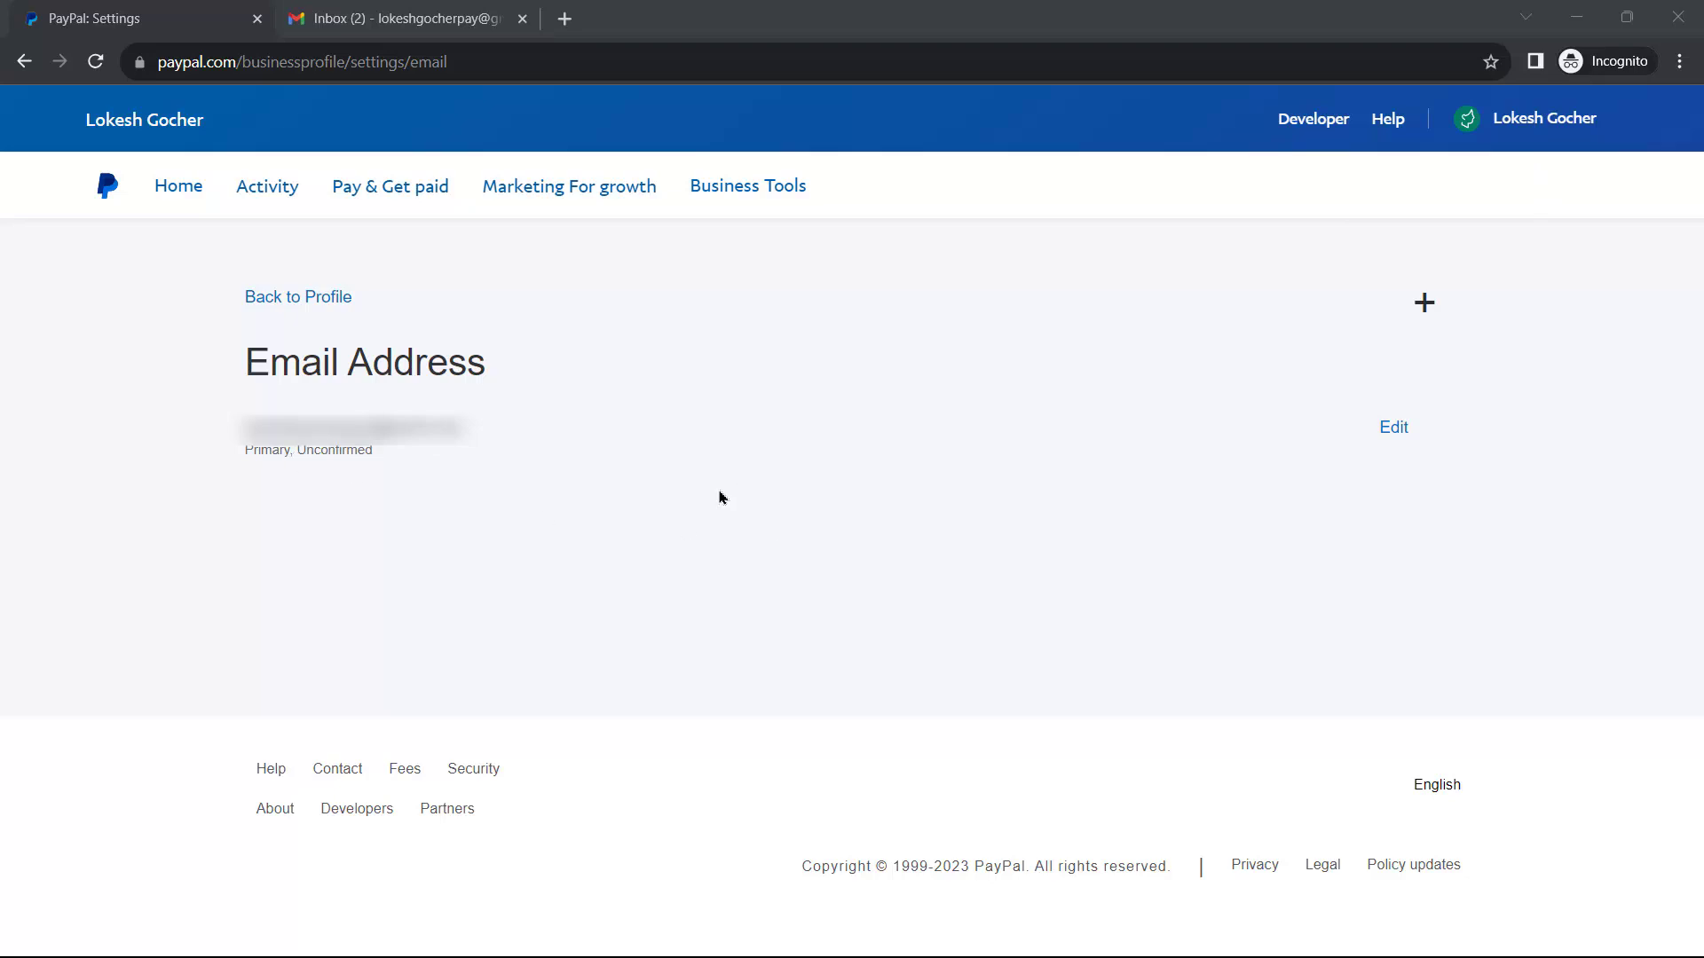
# - Switch to Gmail, open PayPal's "Confirm your email address to use your account" message and follow its confirmation link
pyautogui.click(397, 18)
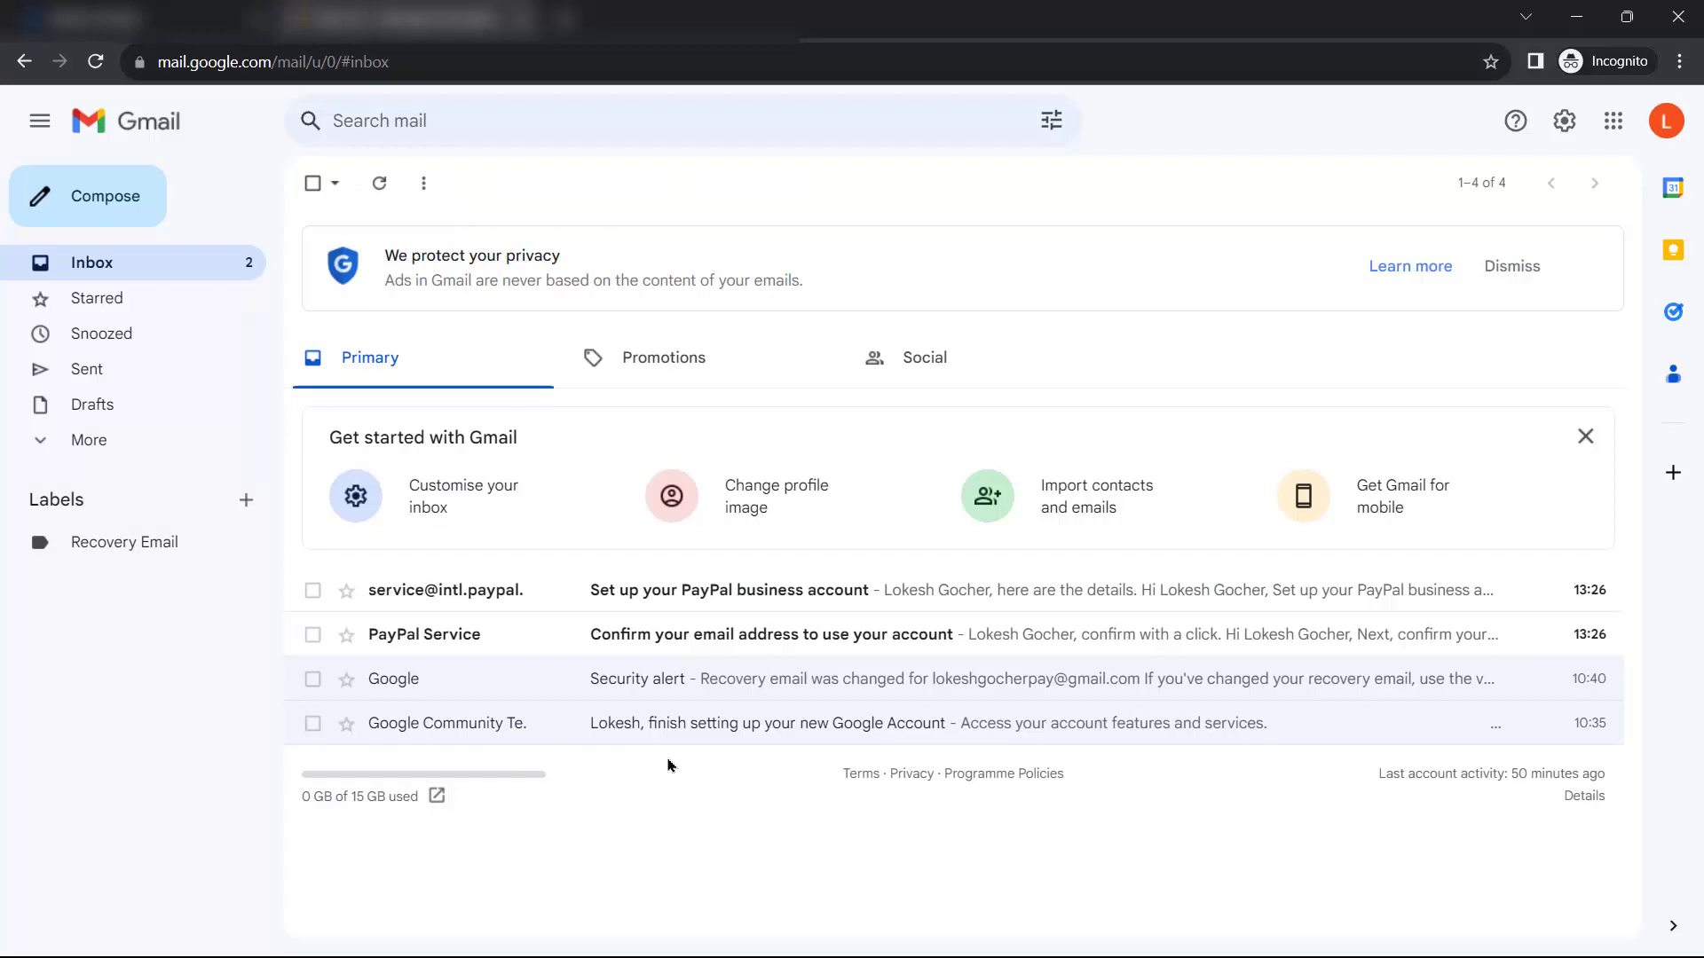
pyautogui.click(655, 636)
pyautogui.scroll(-4, 1224, 597)
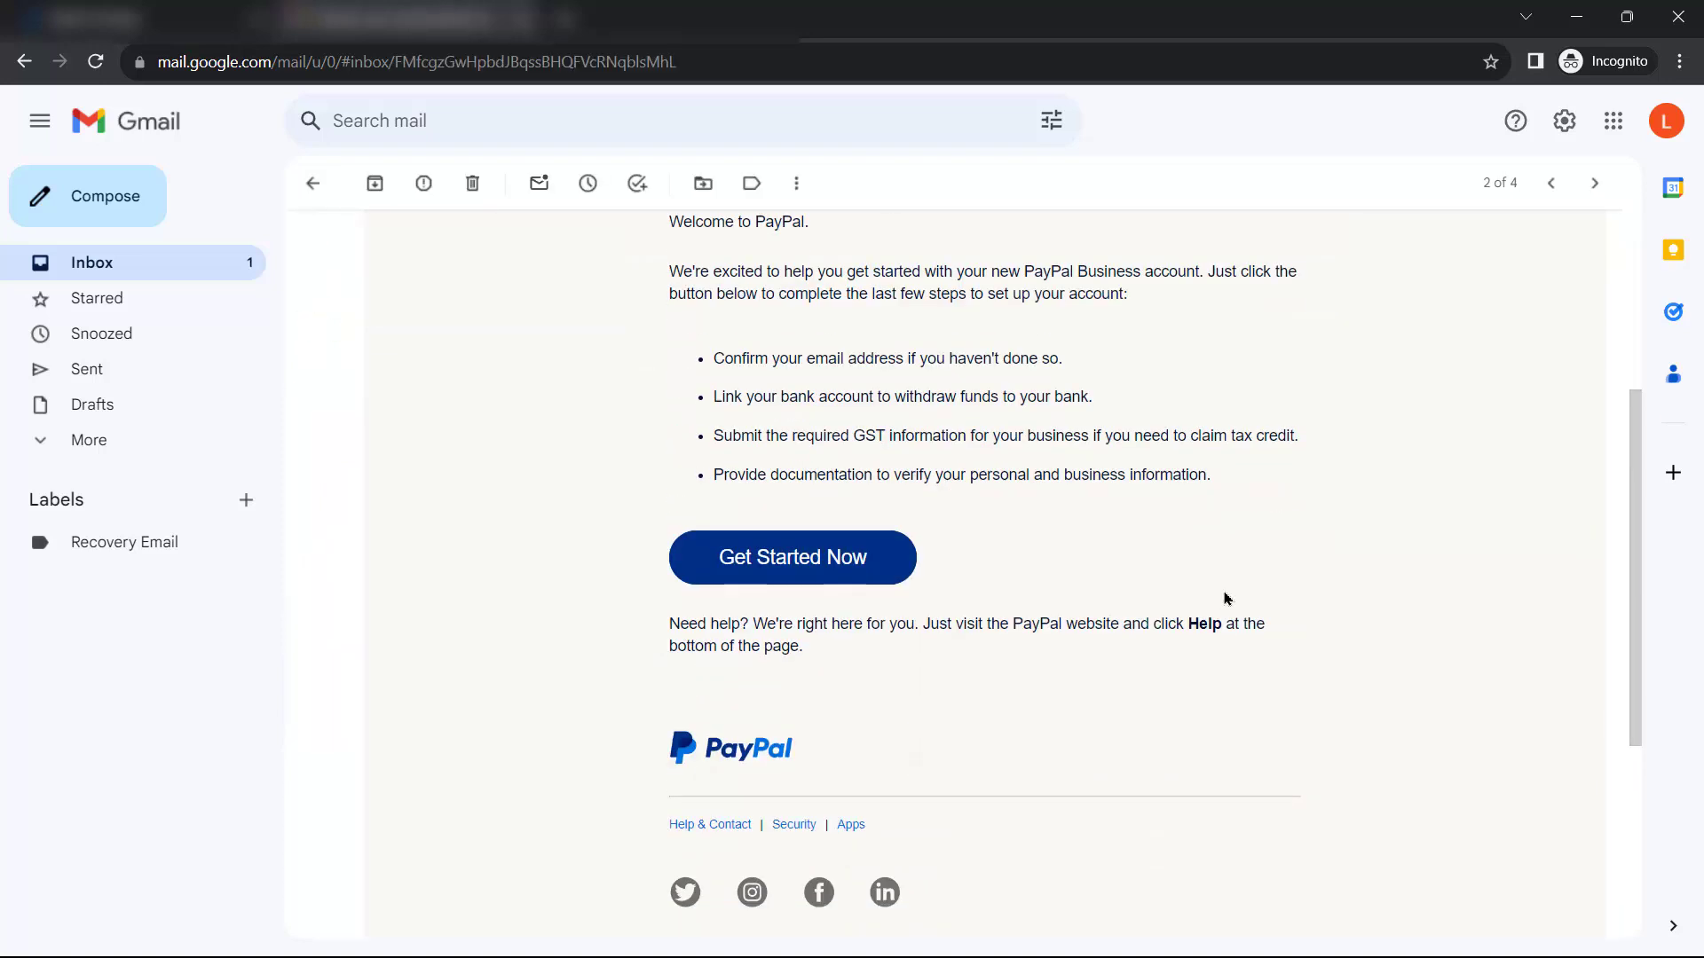
pyautogui.scroll(2, 1141, 684)
pyautogui.scroll(-2, 1141, 684)
pyautogui.click(803, 572)
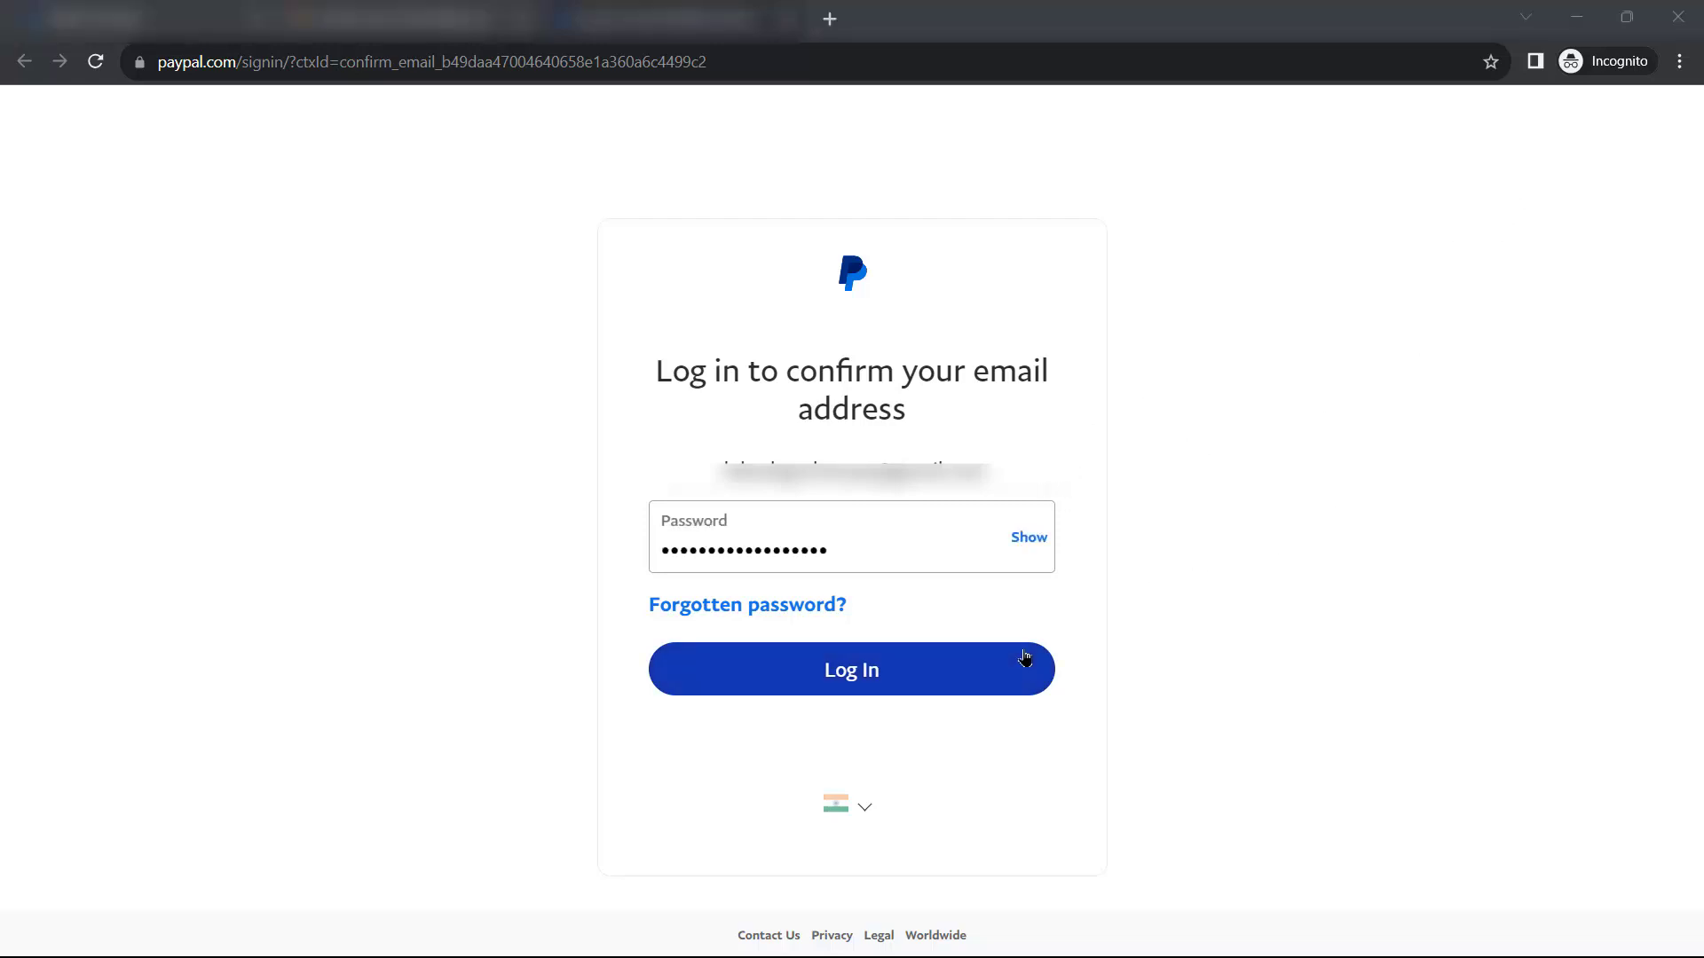
# - Log in with the account password to confirm the email address, then continue to the dashboard
pyautogui.click(882, 678)
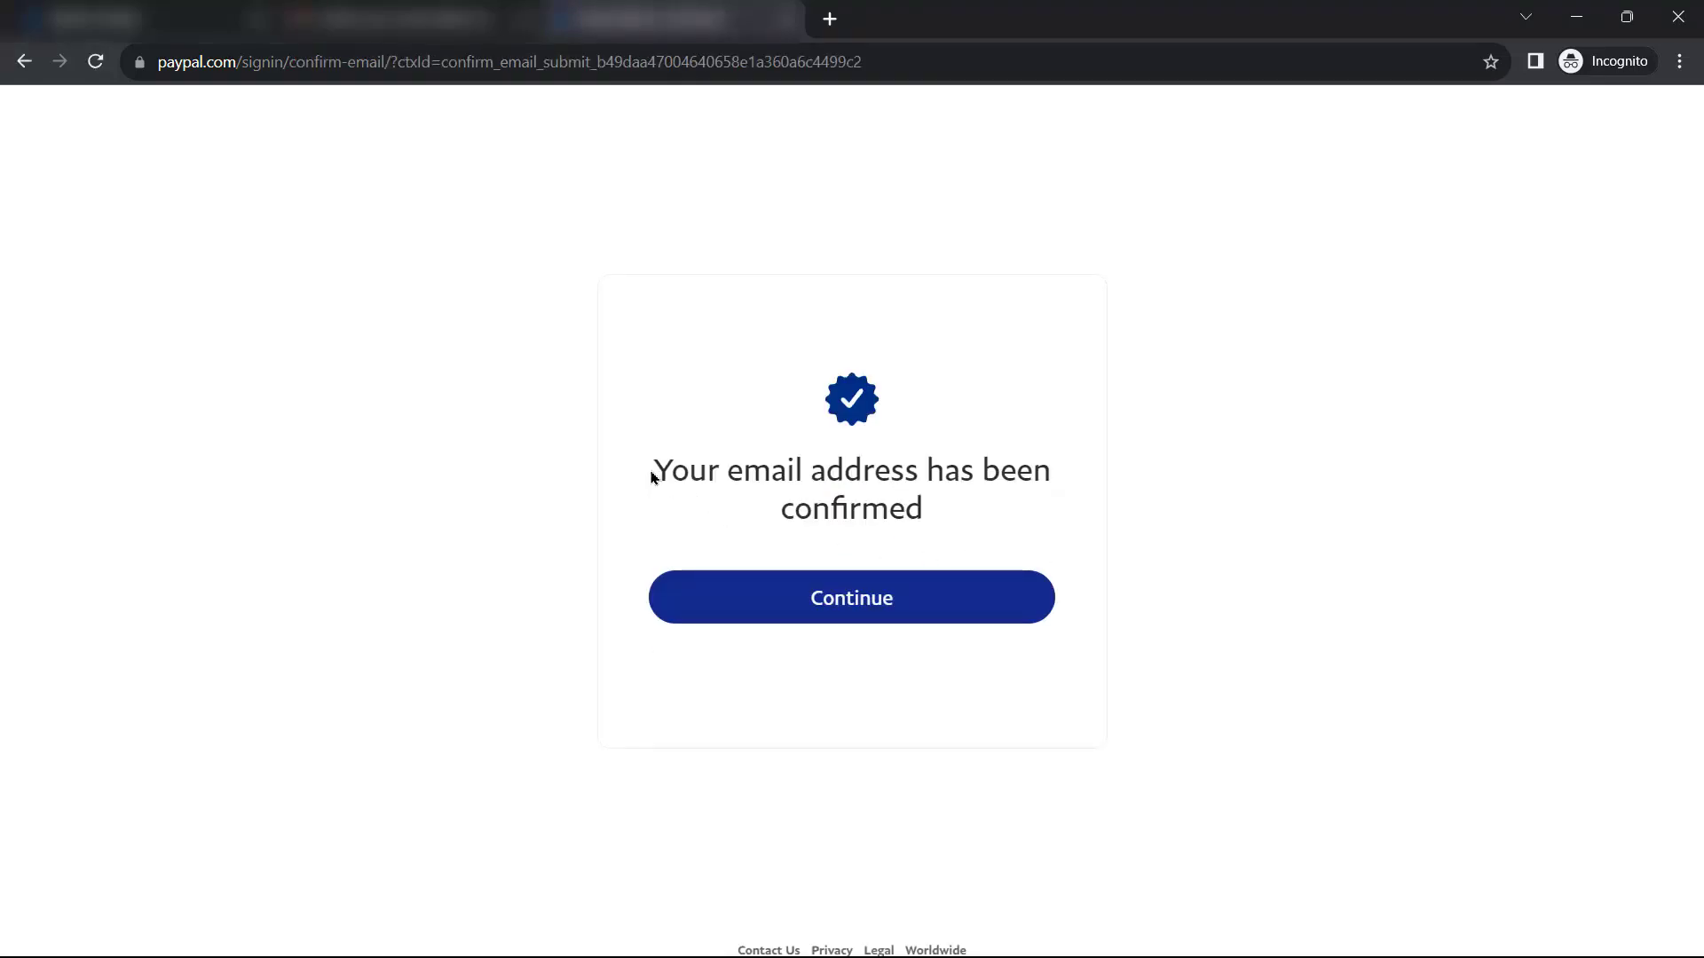
pyautogui.click(868, 608)
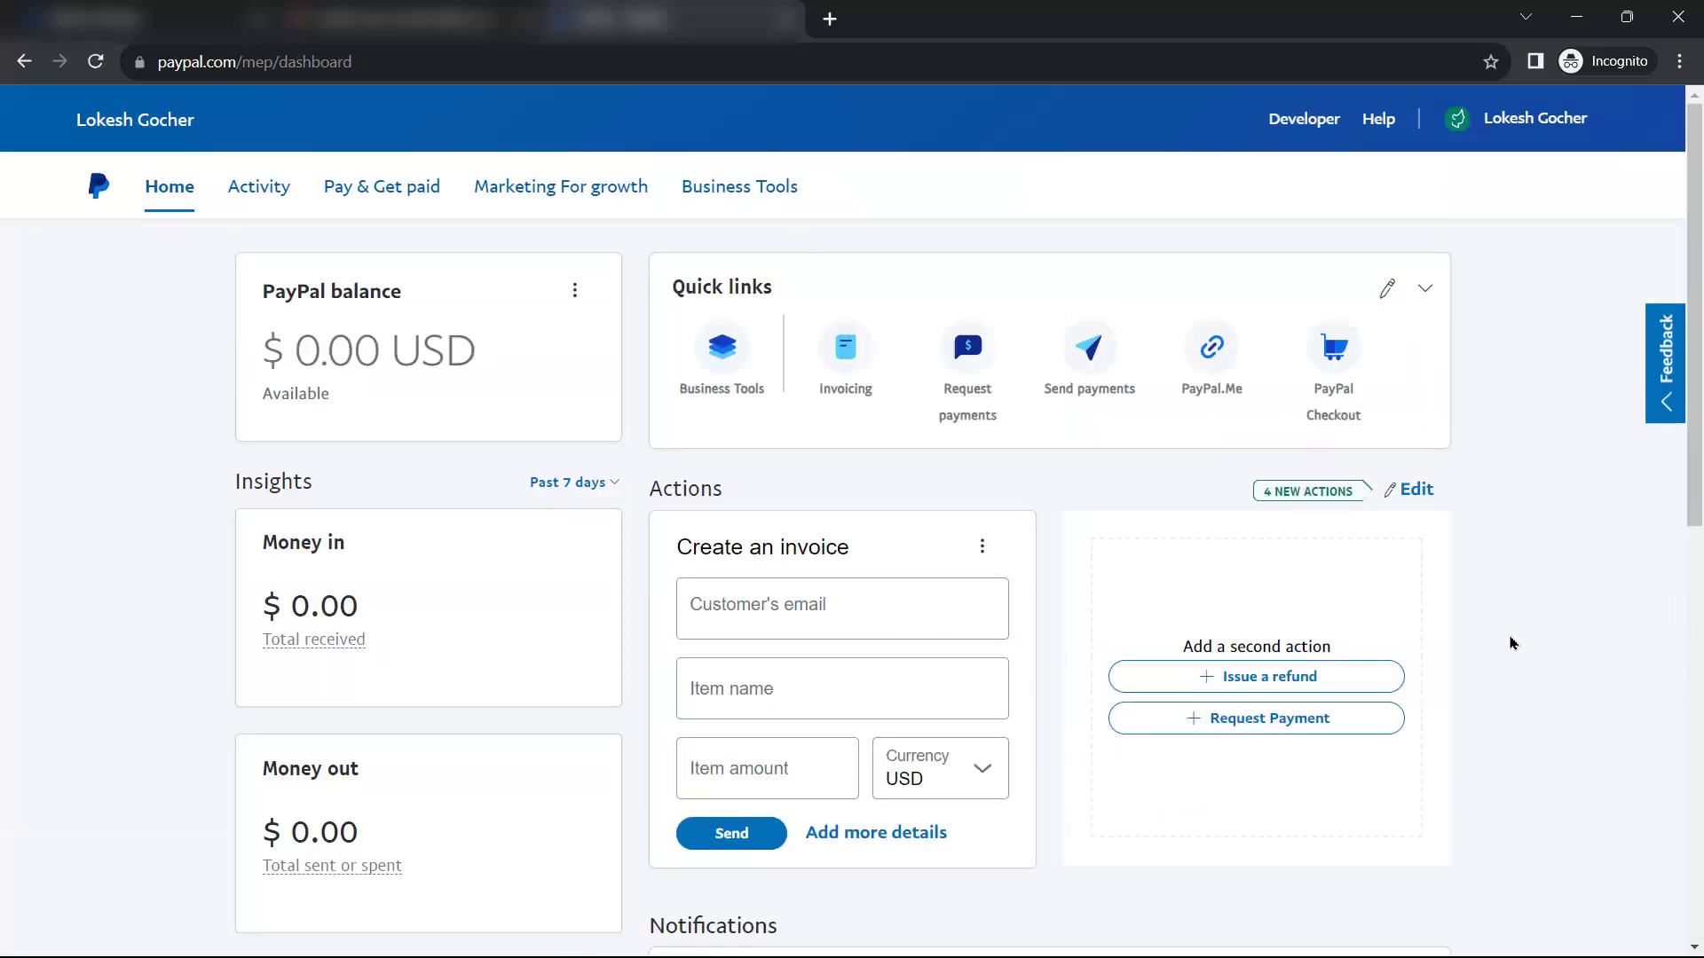
# - Review the remaining dashboard notifications on GST details, the account alert and identity confirmation
pyautogui.scroll(-12, 1513, 643)
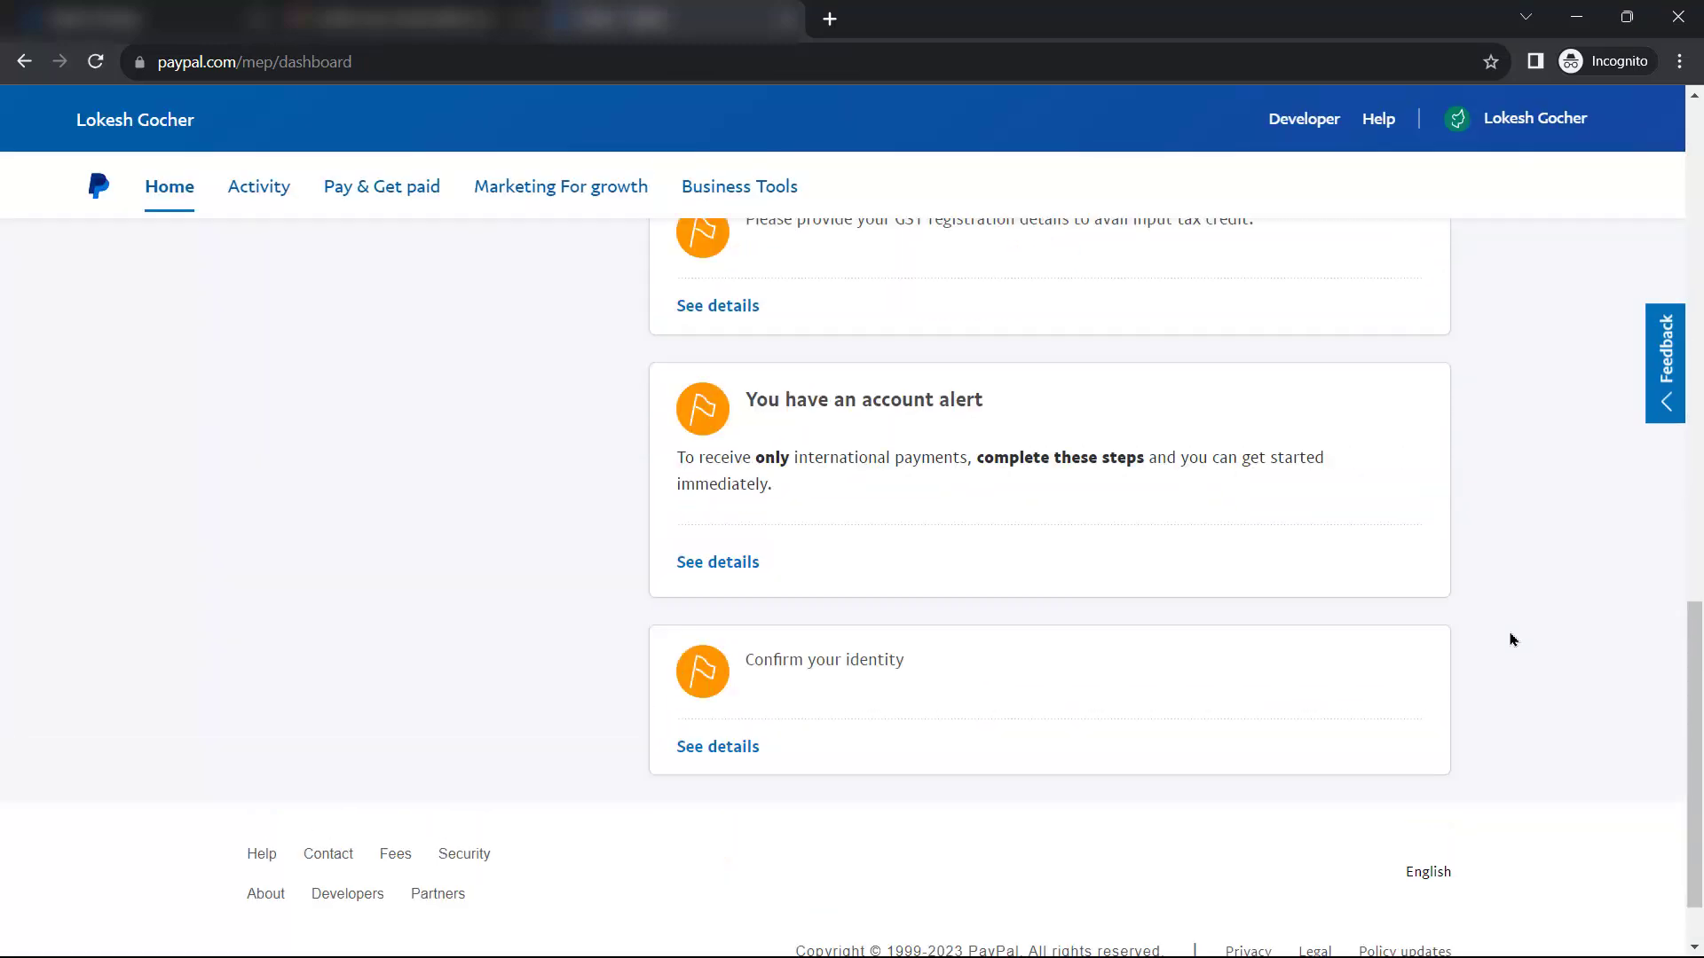
pyautogui.scroll(3, 1508, 639)
pyautogui.scroll(-4, 1465, 621)
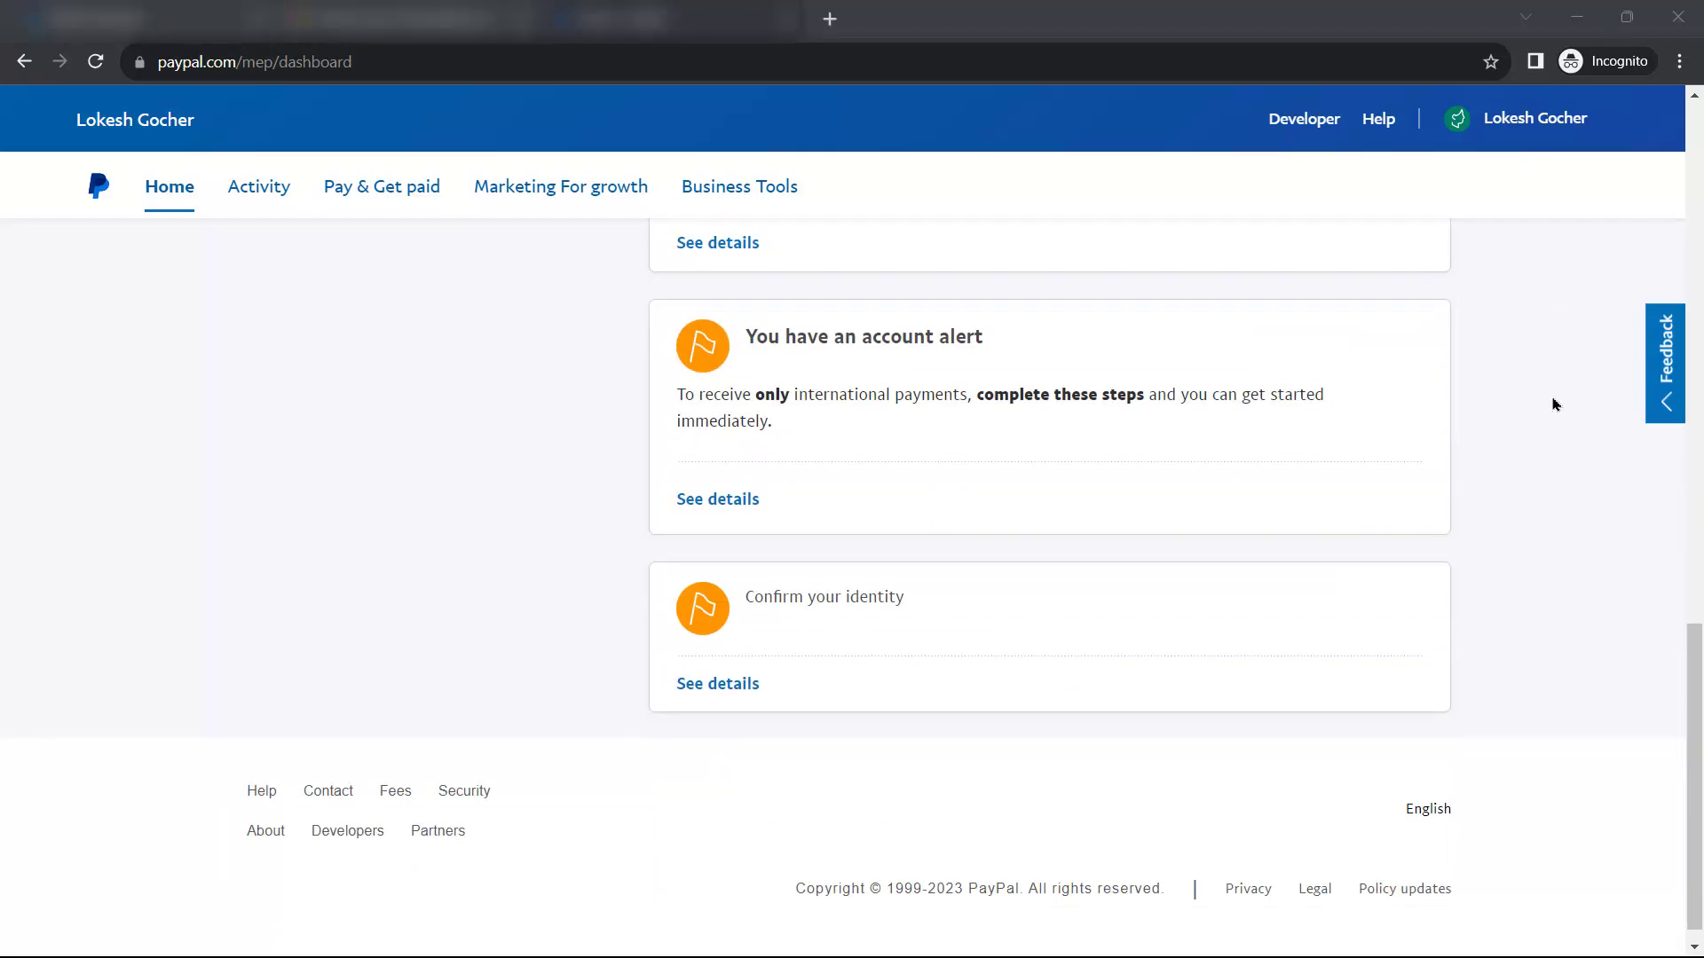
pyautogui.scroll(15, 1491, 443)
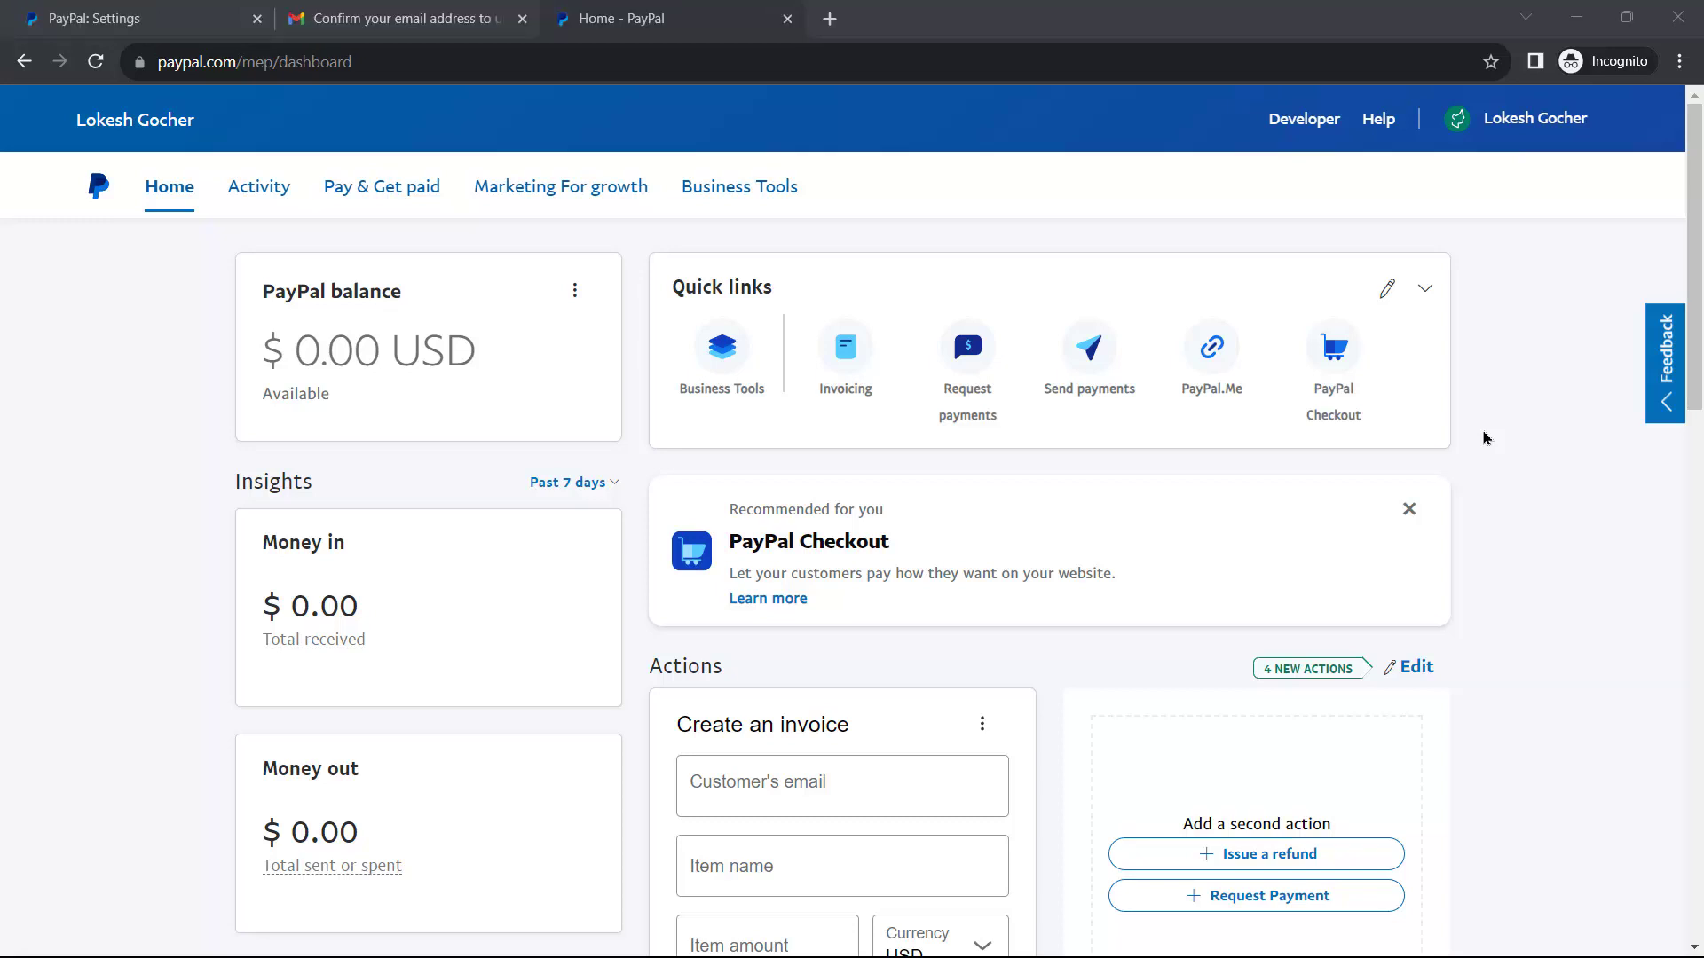
pyautogui.scroll(-10, 1484, 437)
pyautogui.scroll(-6, 1502, 488)
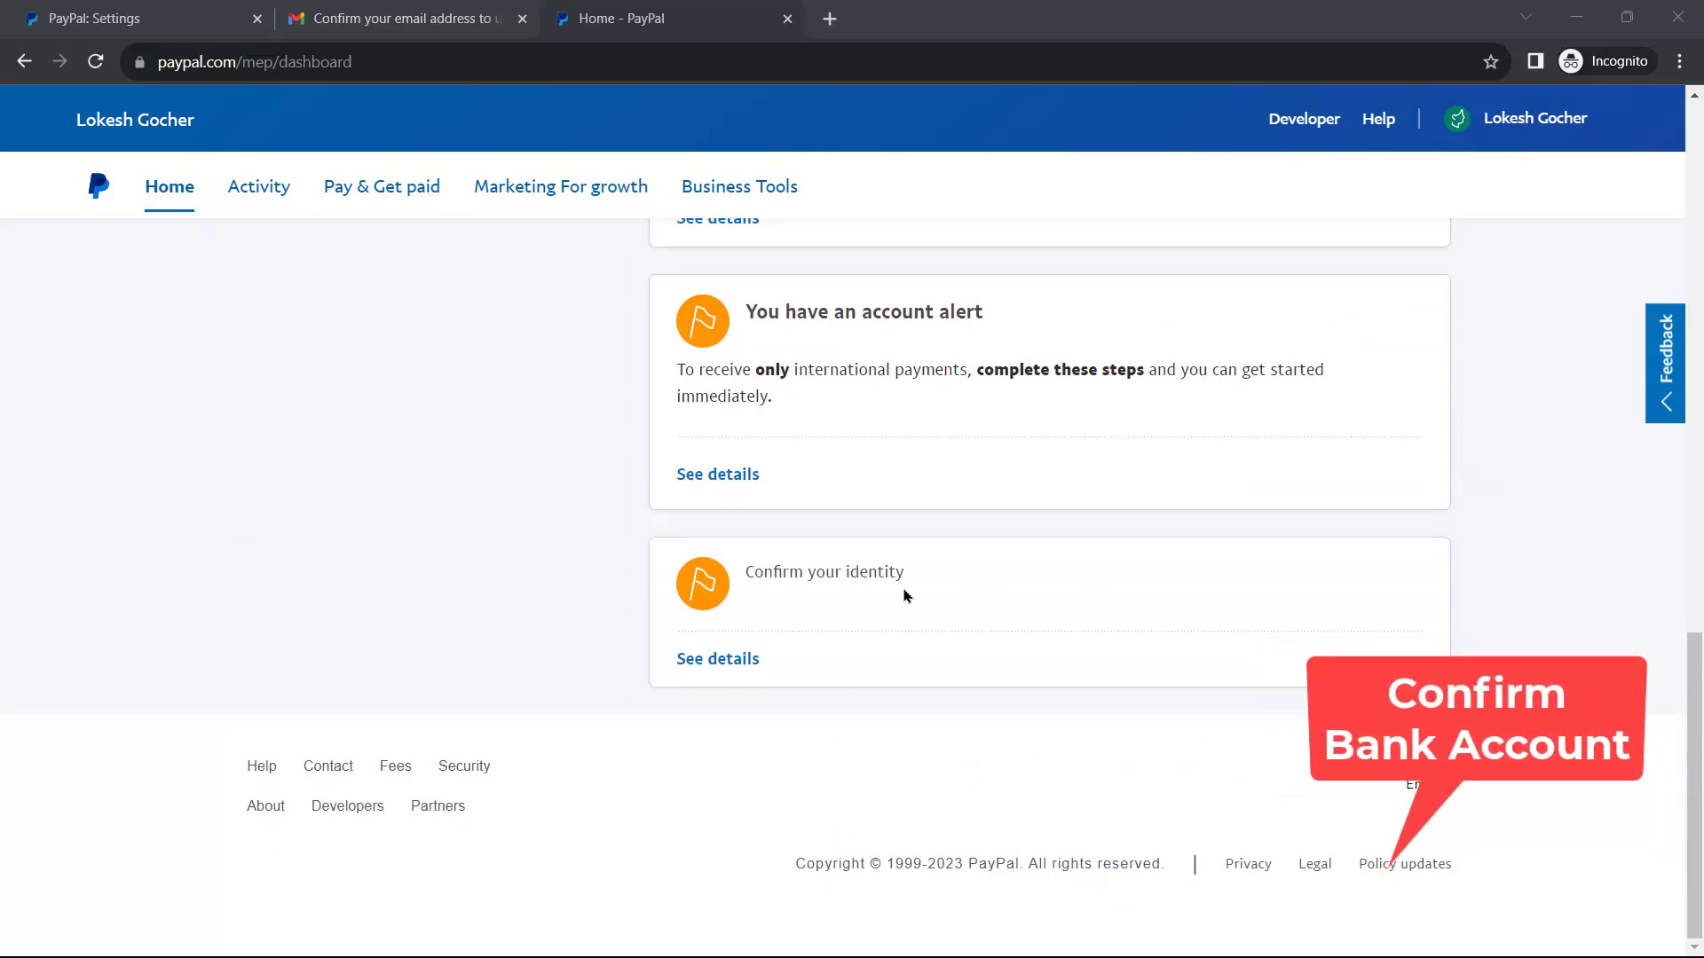
# - Open the Confirm your identity details, start the verification and review the Personal Information form
pyautogui.click(717, 661)
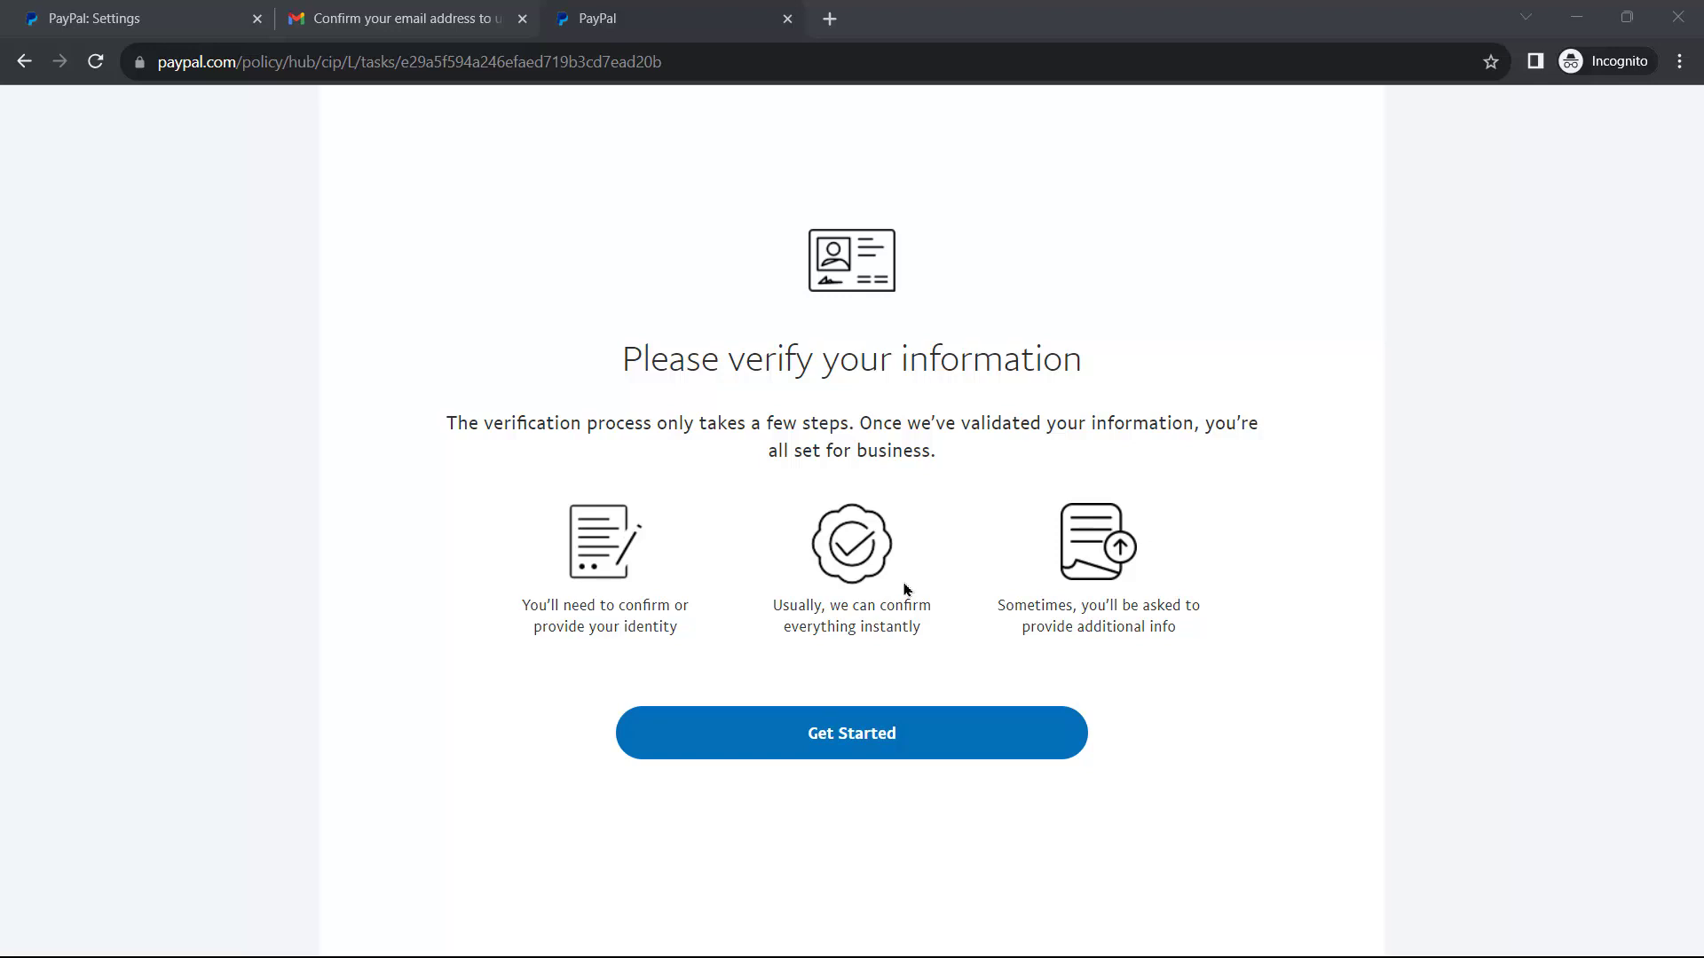
pyautogui.click(860, 740)
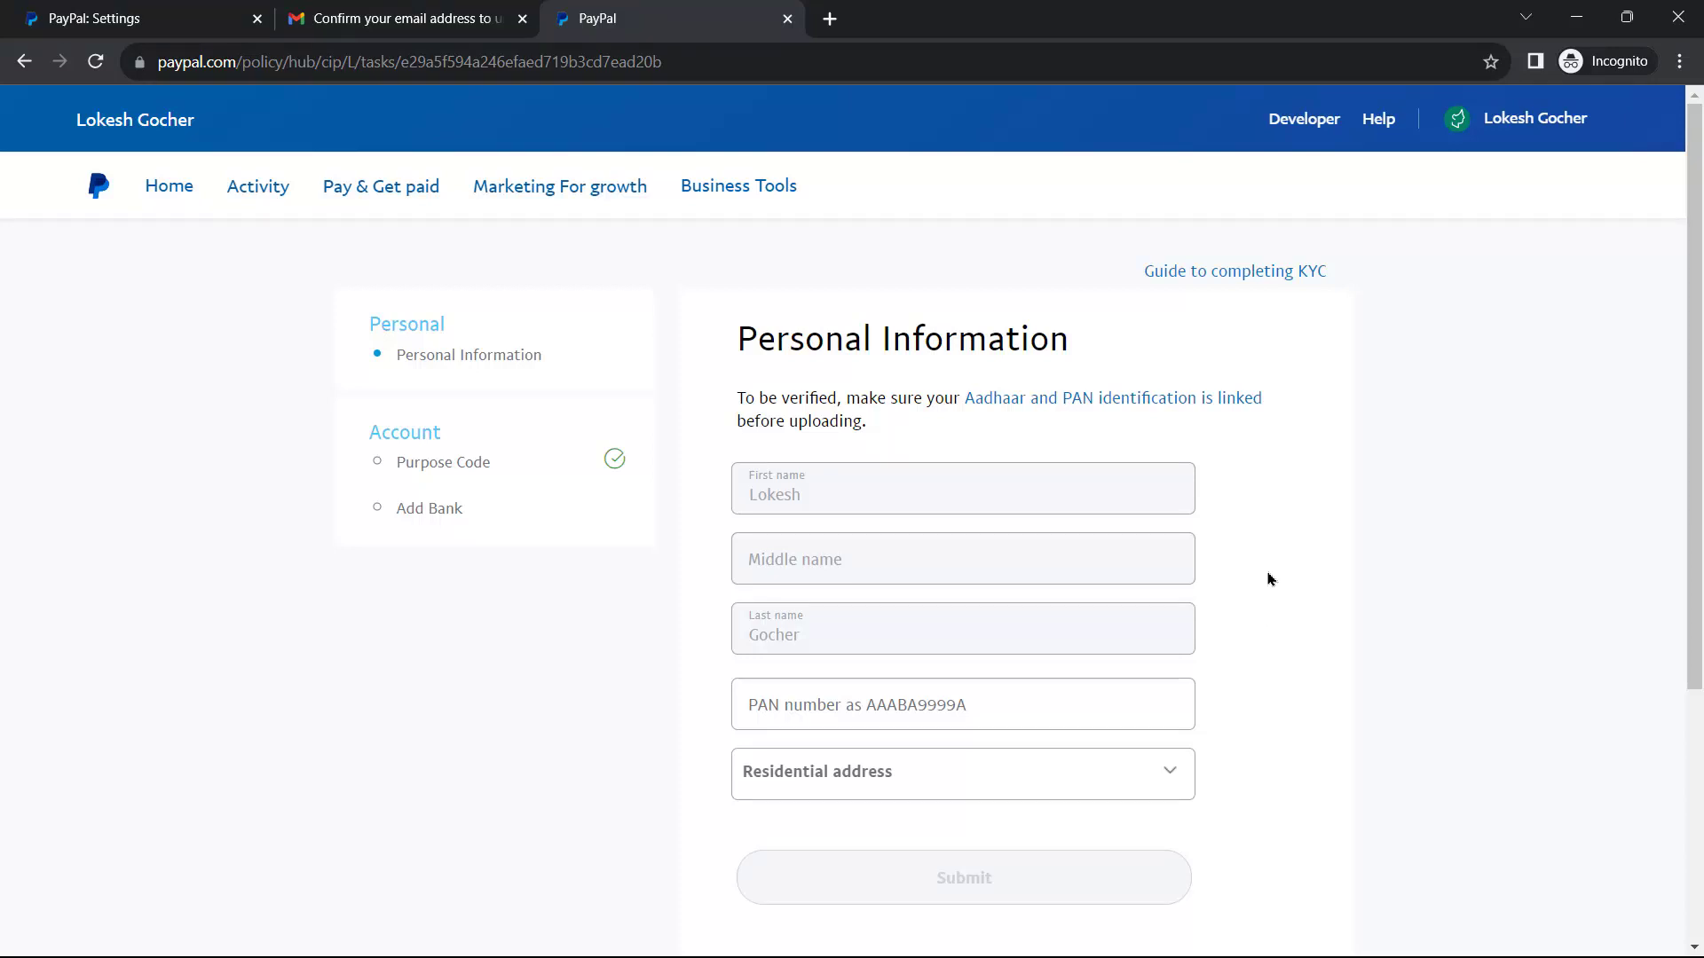
pyautogui.scroll(-2, 1267, 581)
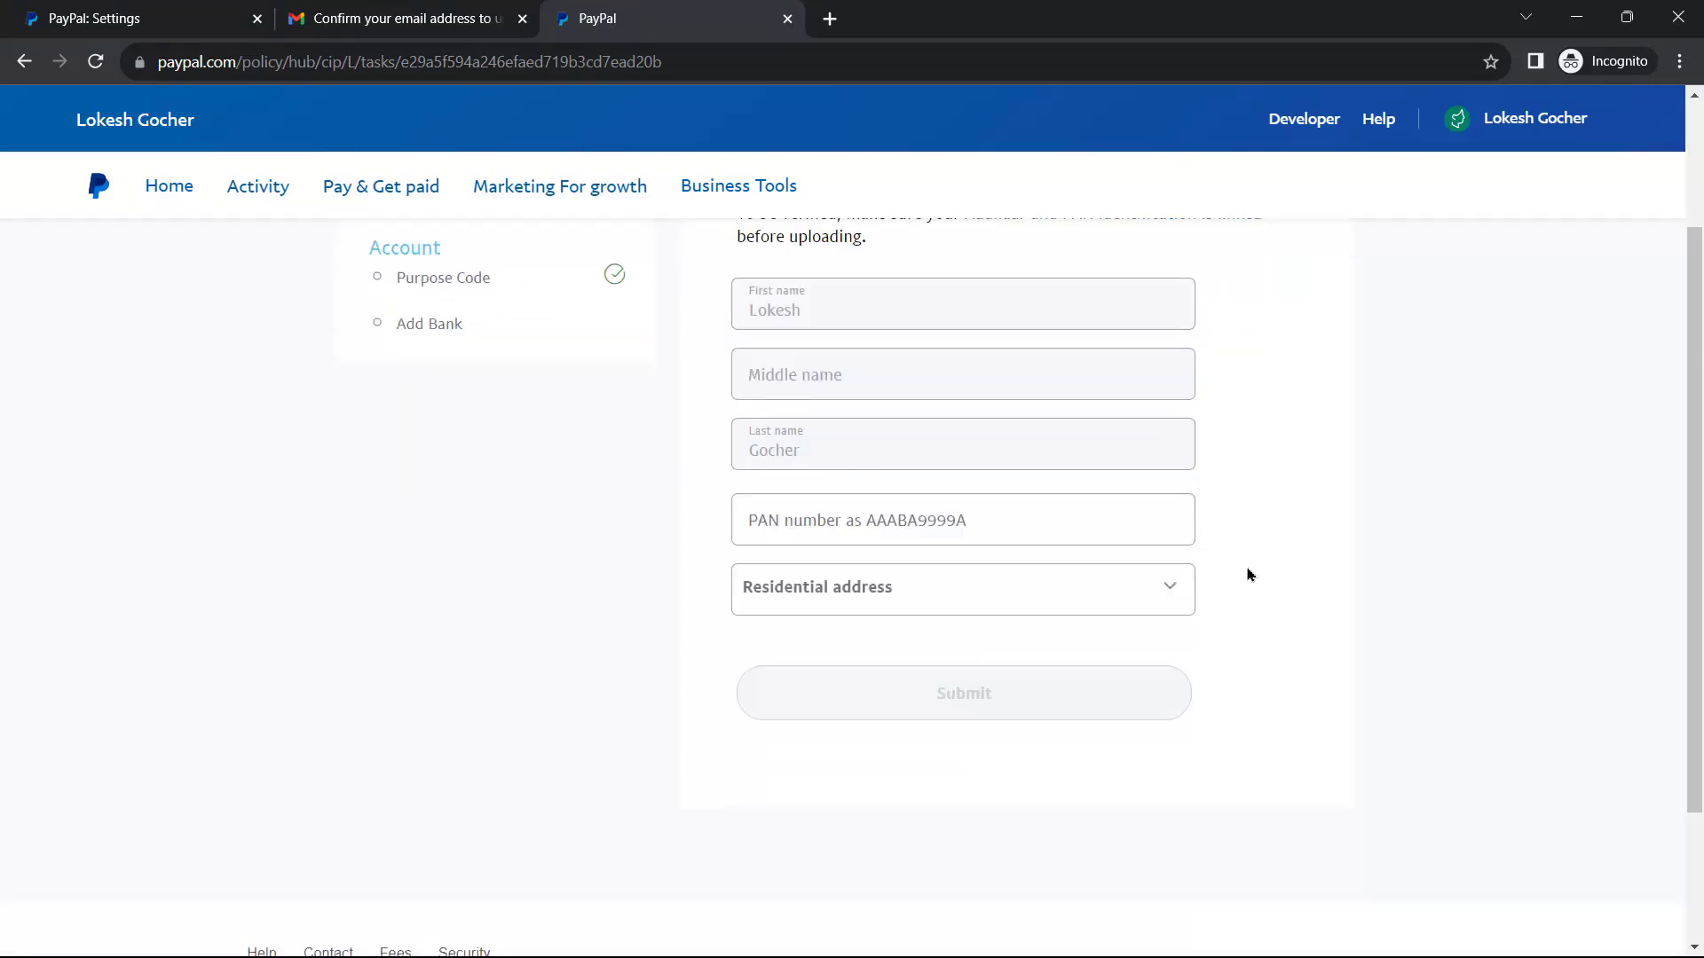
pyautogui.scroll(2, 1251, 575)
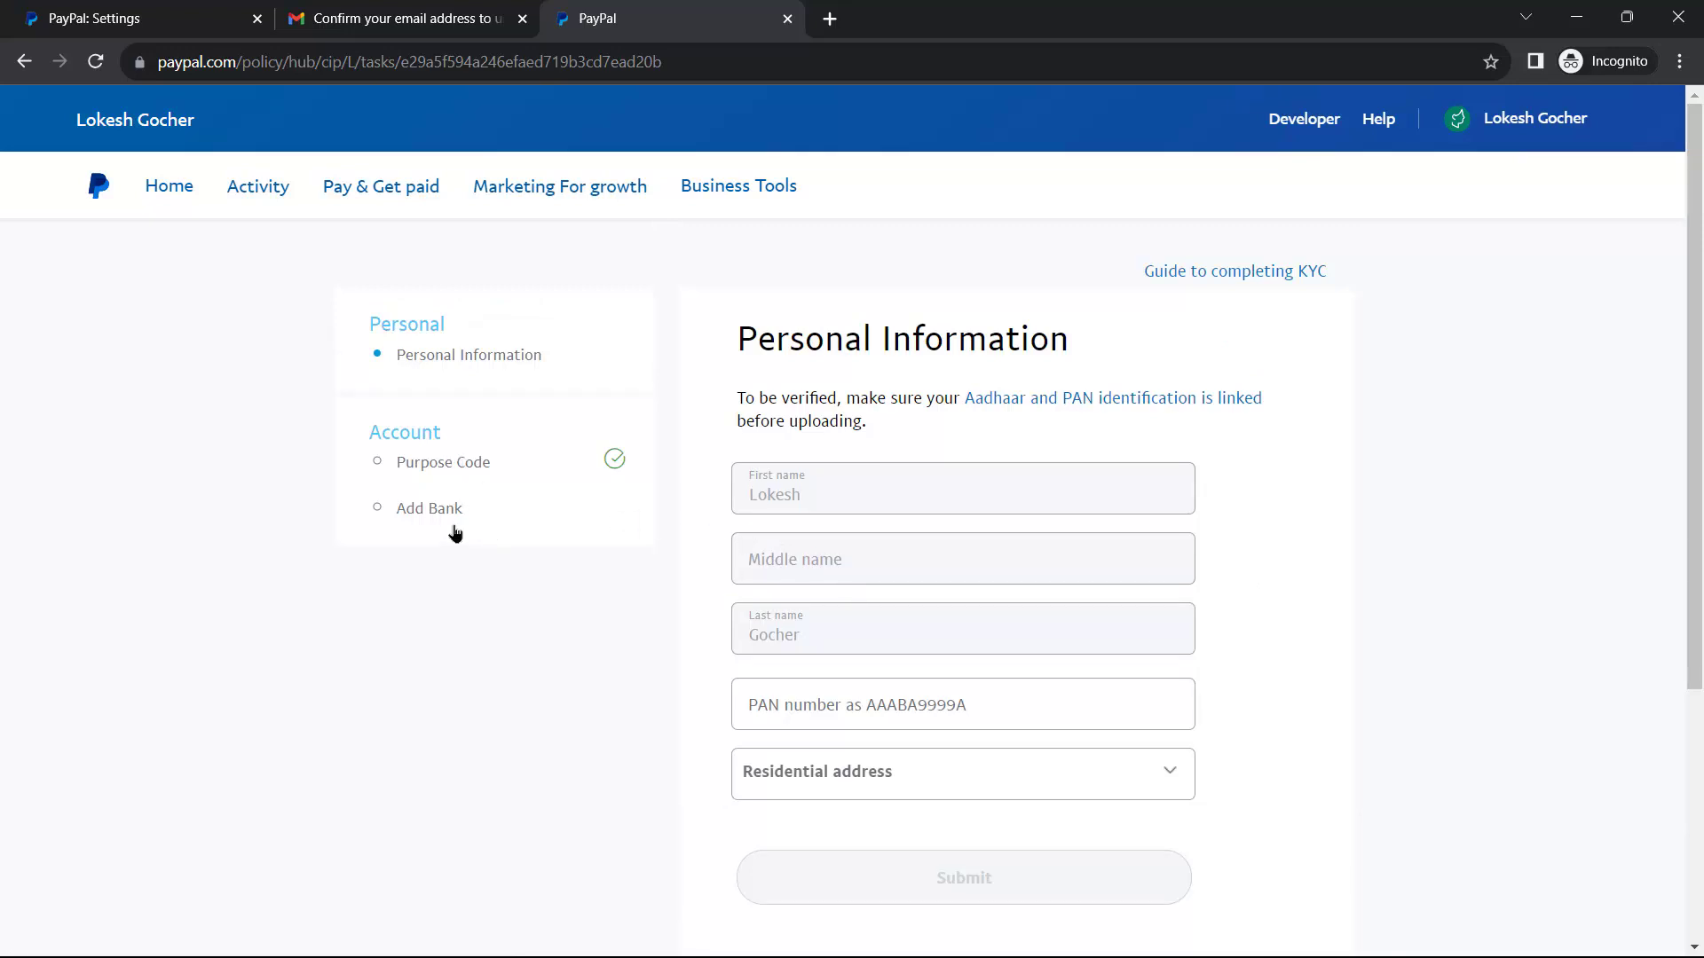
# - Open the Add Bank task, read its deposit timing note and proceed to the bank verification
pyautogui.click(436, 511)
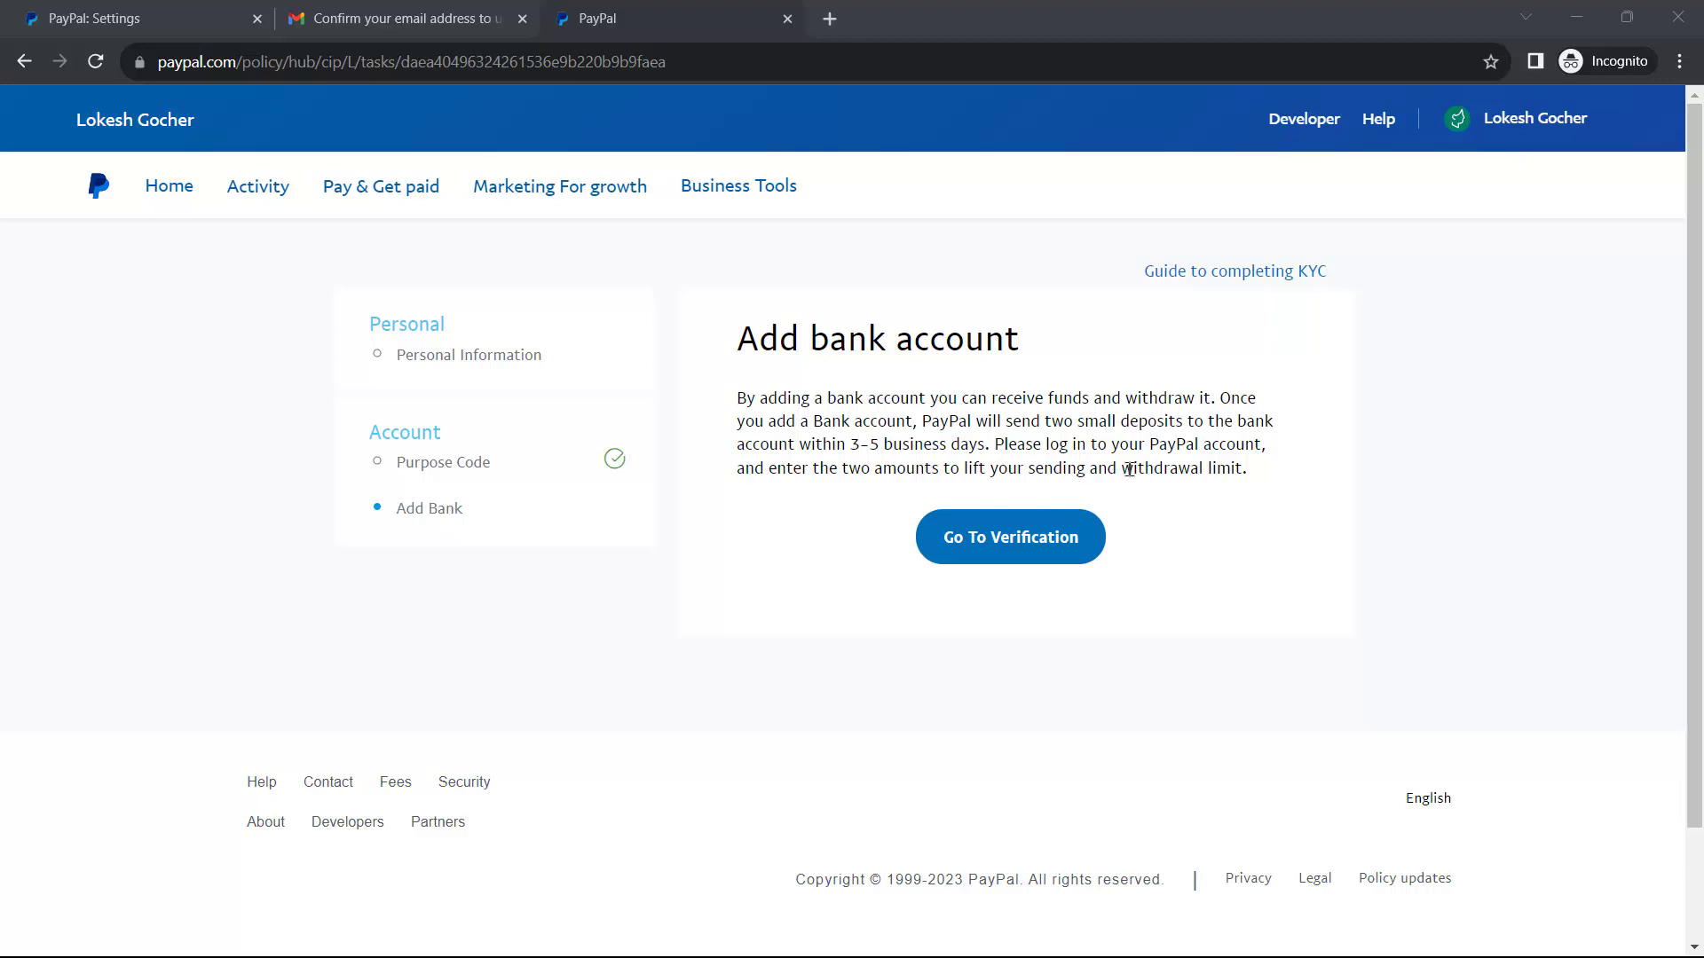
pyautogui.moveTo(836, 448); pyautogui.dragTo(999, 453)
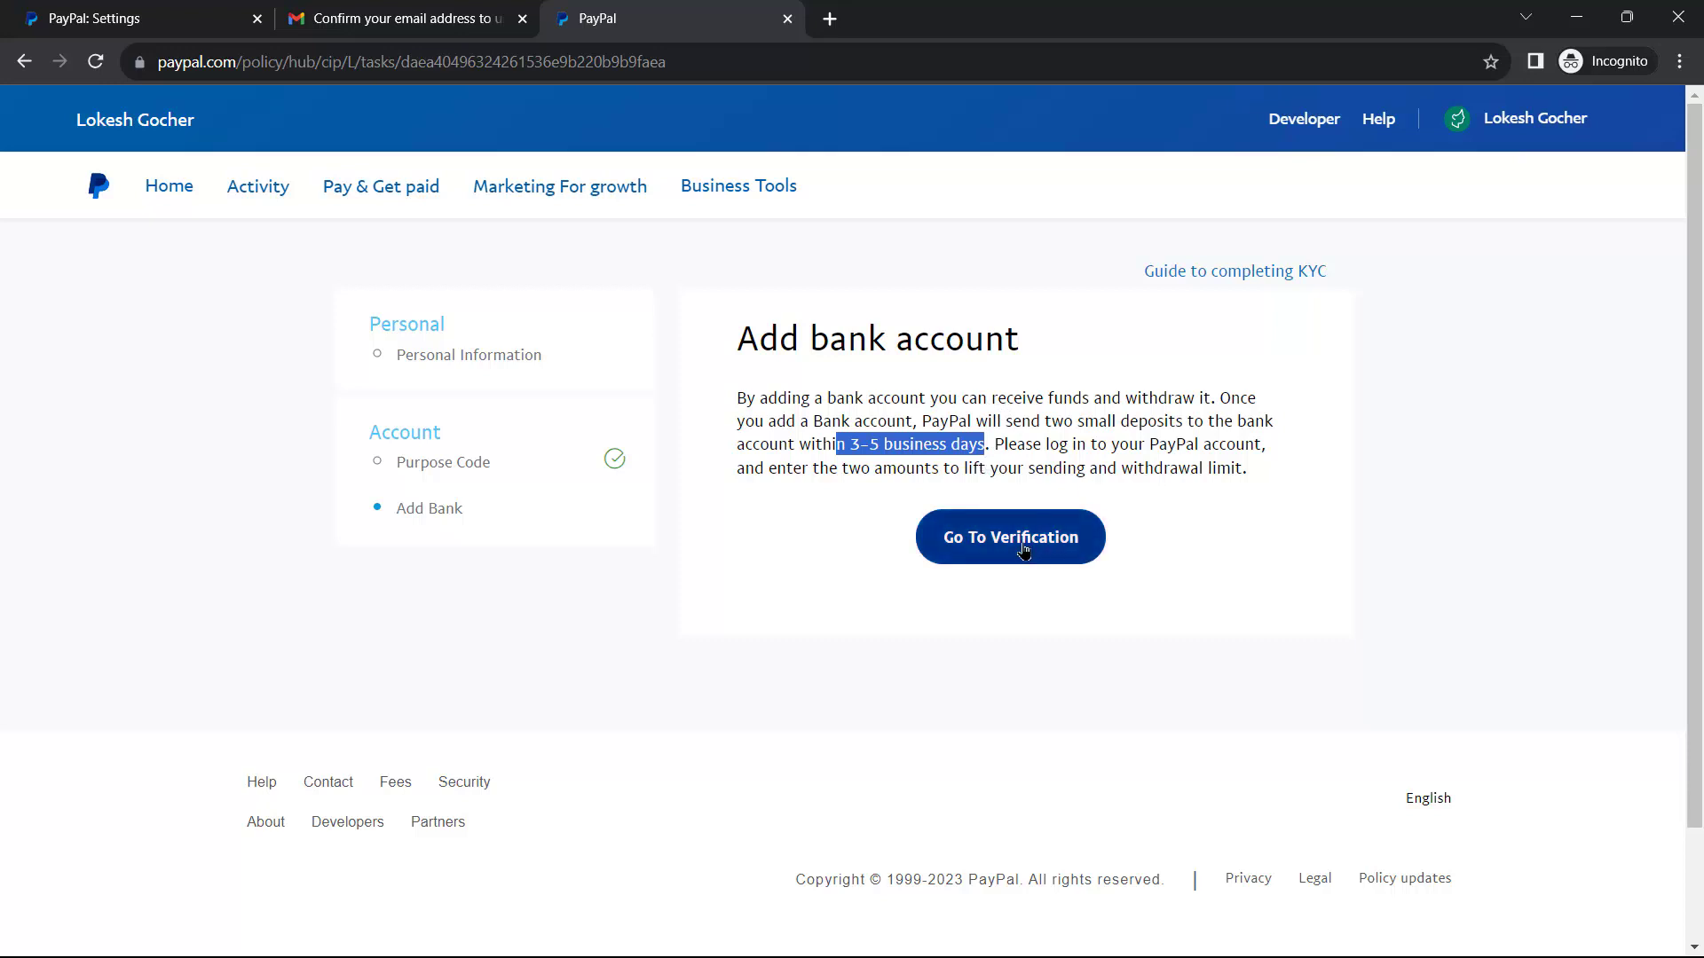
pyautogui.click(1010, 538)
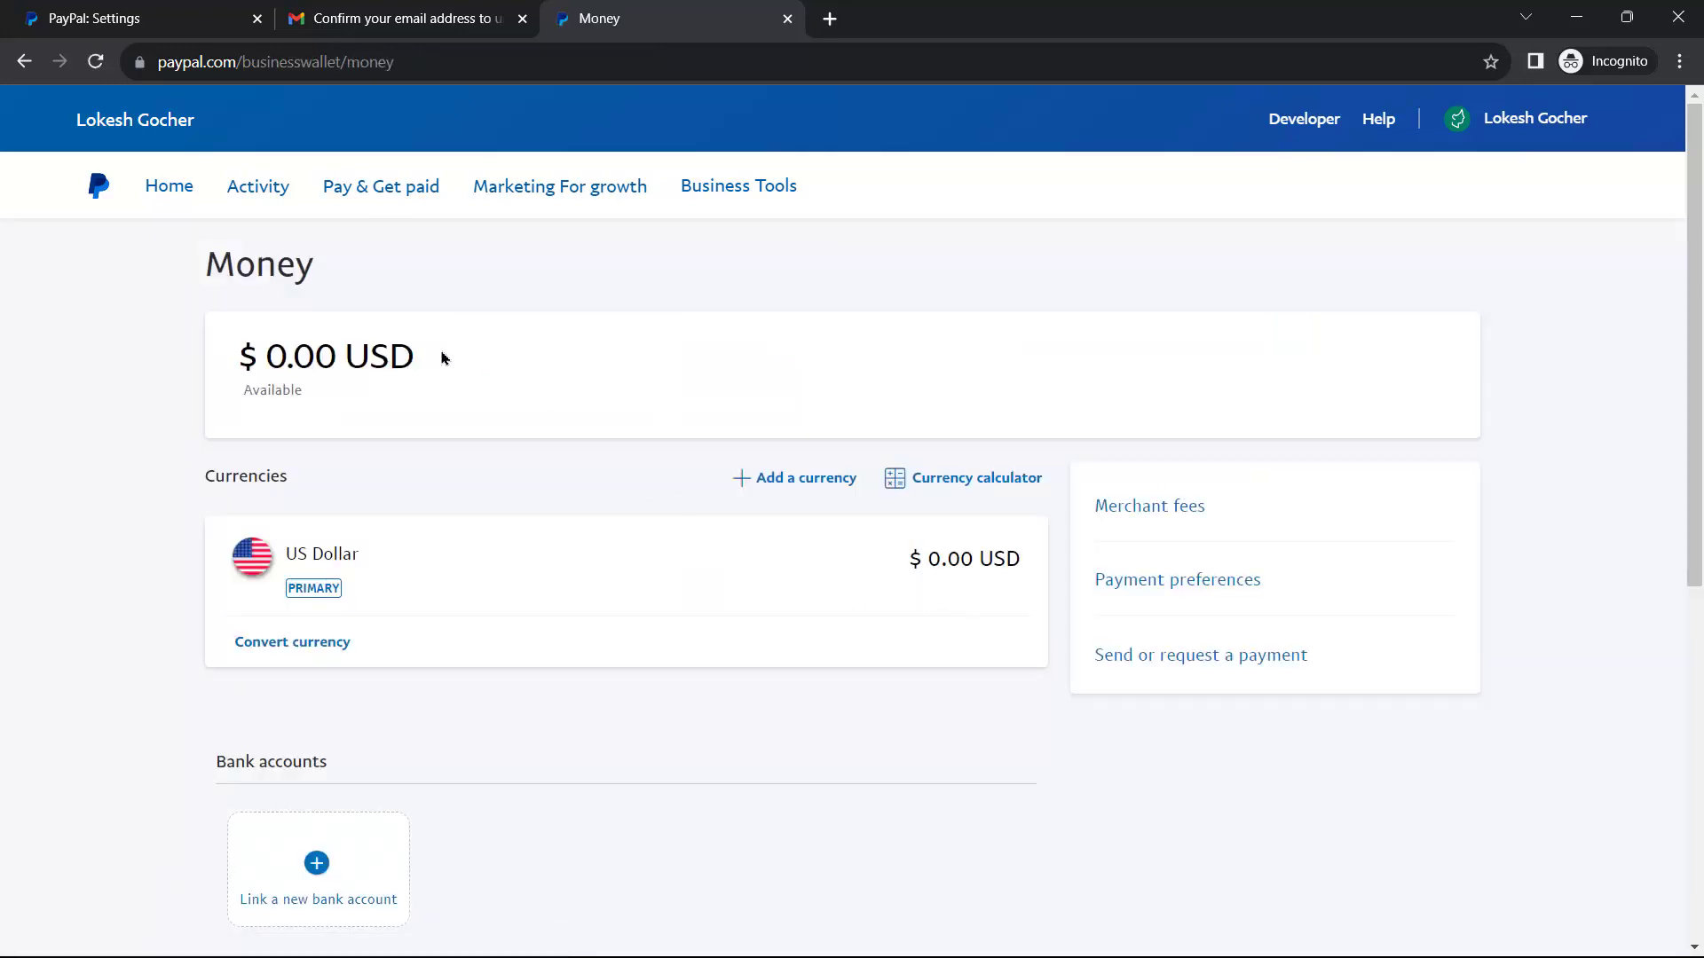
# - Look through the Money page's bank accounts and cards sections and start linking a new bank account
pyautogui.scroll(-2, 493, 416)
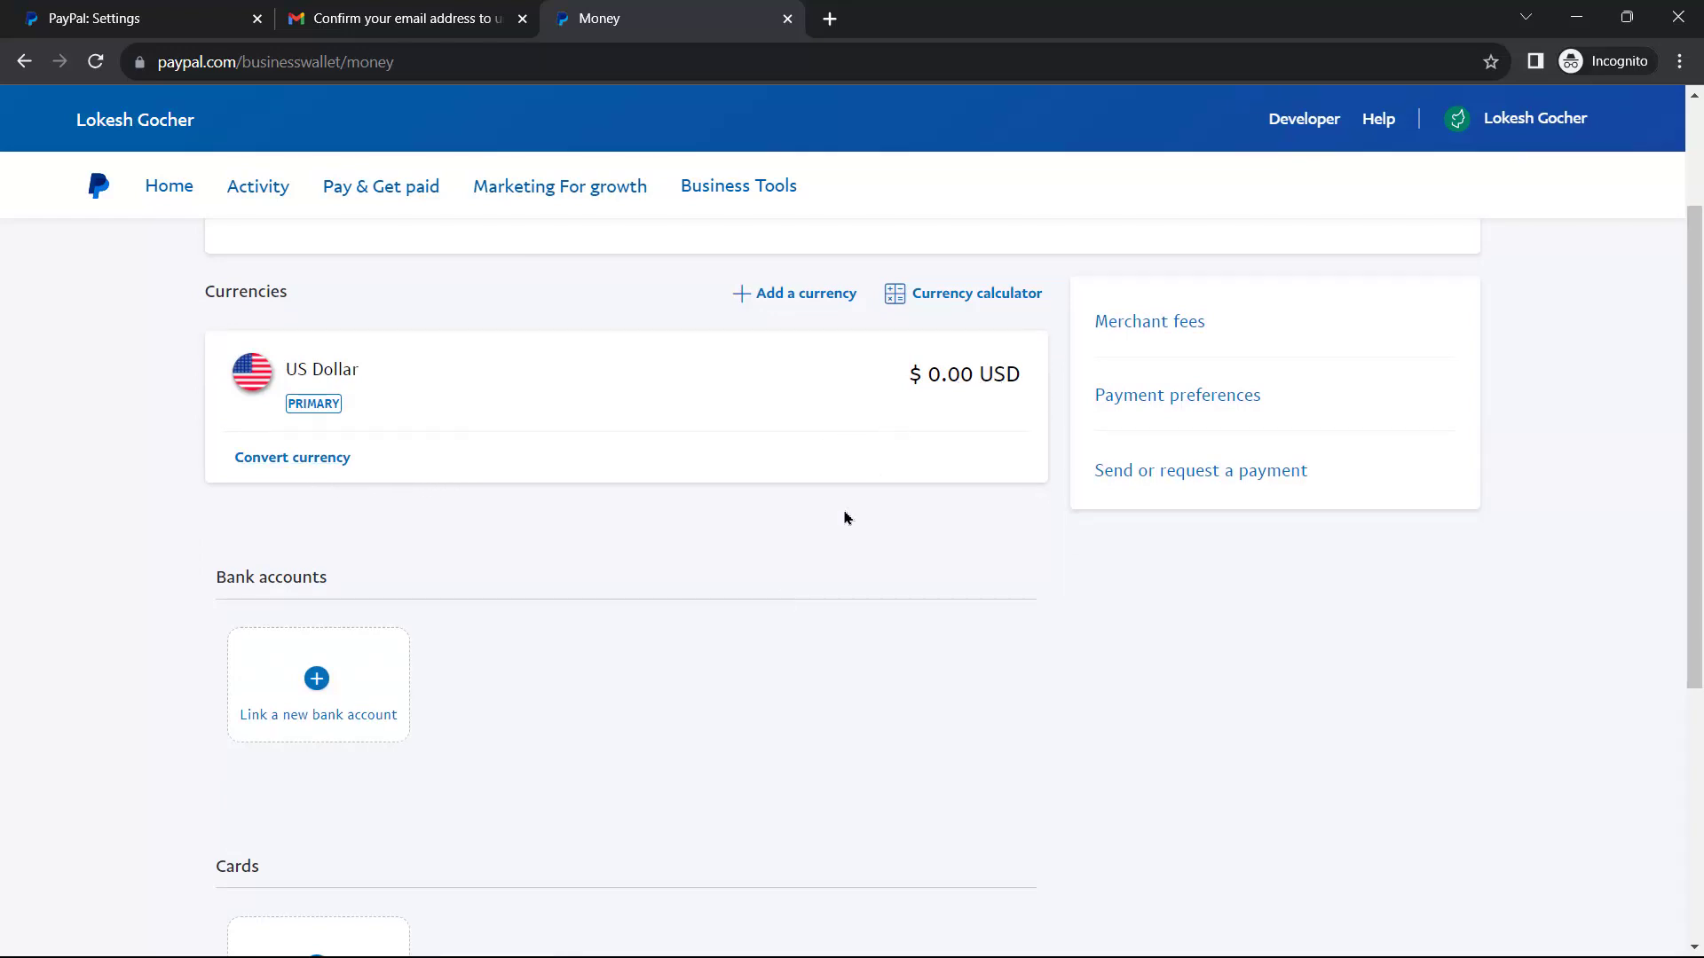
pyautogui.scroll(-4, 772, 589)
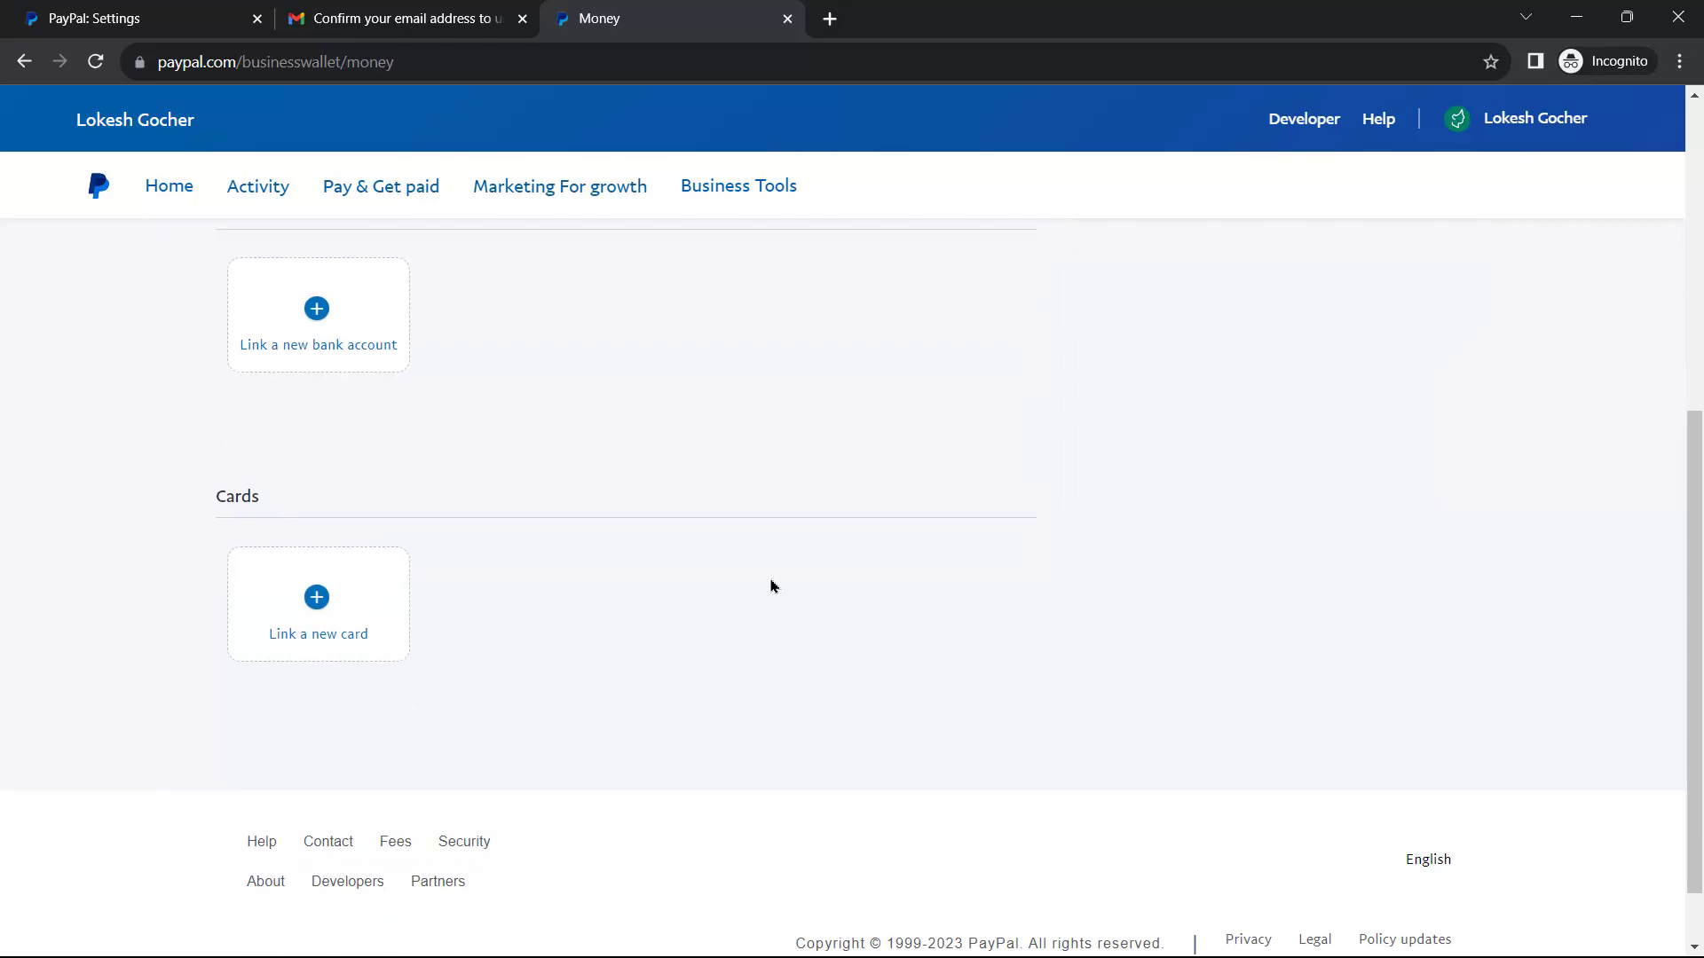
pyautogui.scroll(4, 769, 585)
pyautogui.scroll(-2, 764, 584)
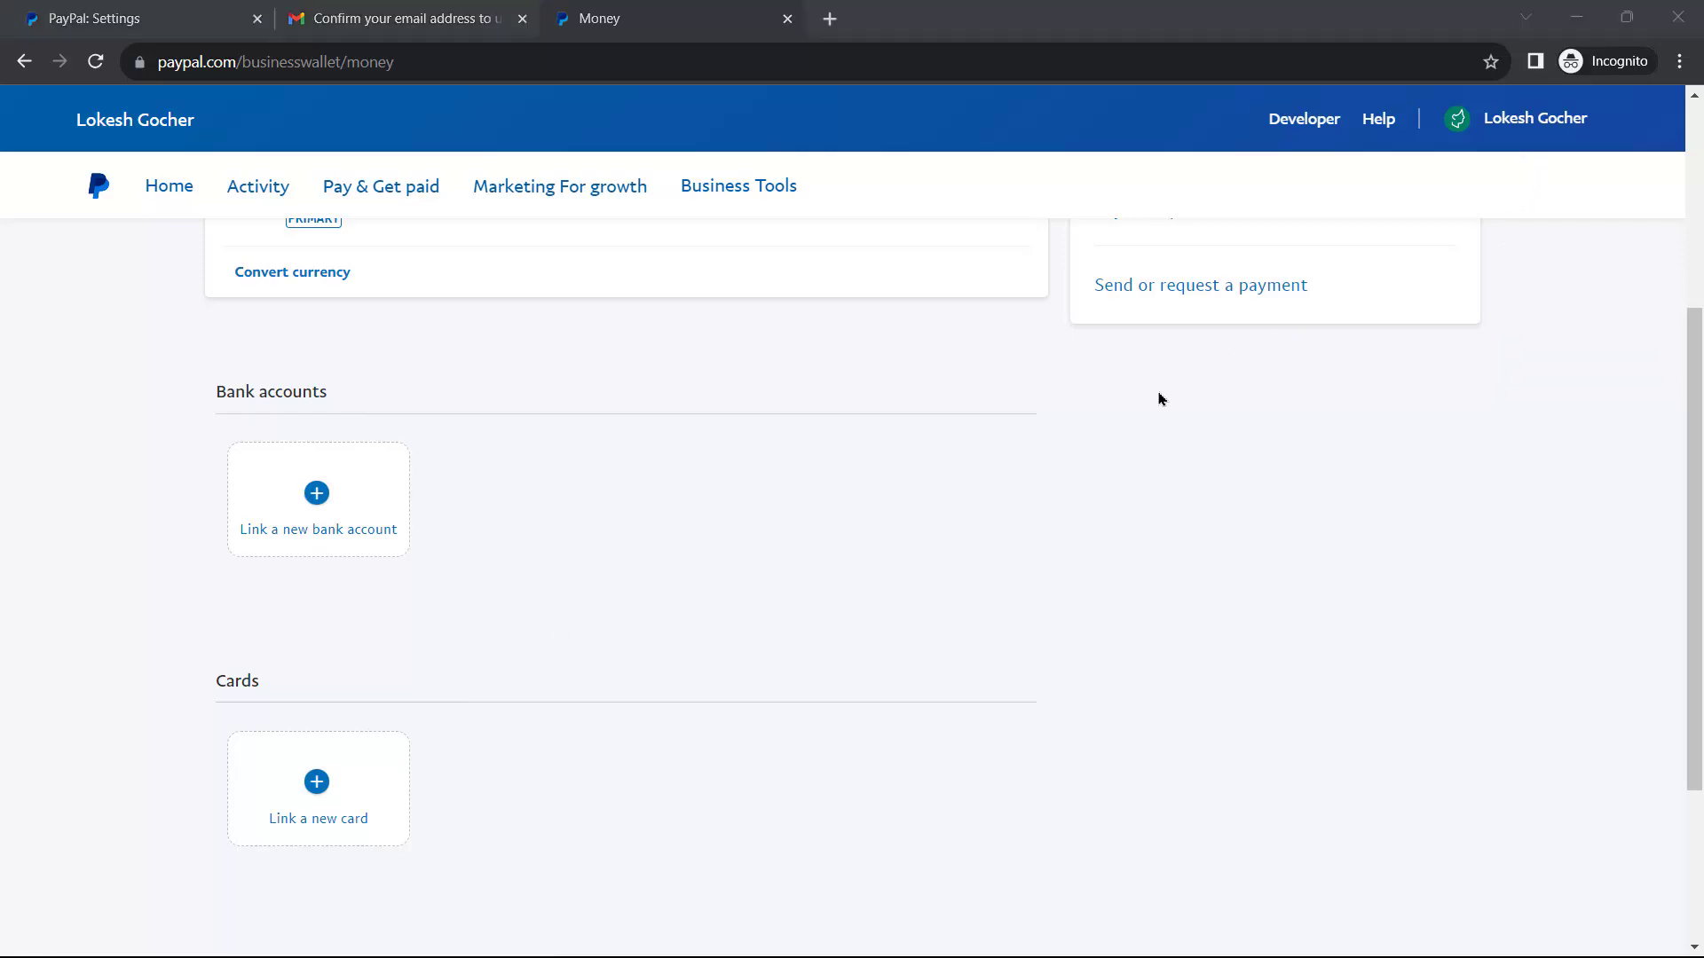
pyautogui.click(320, 497)
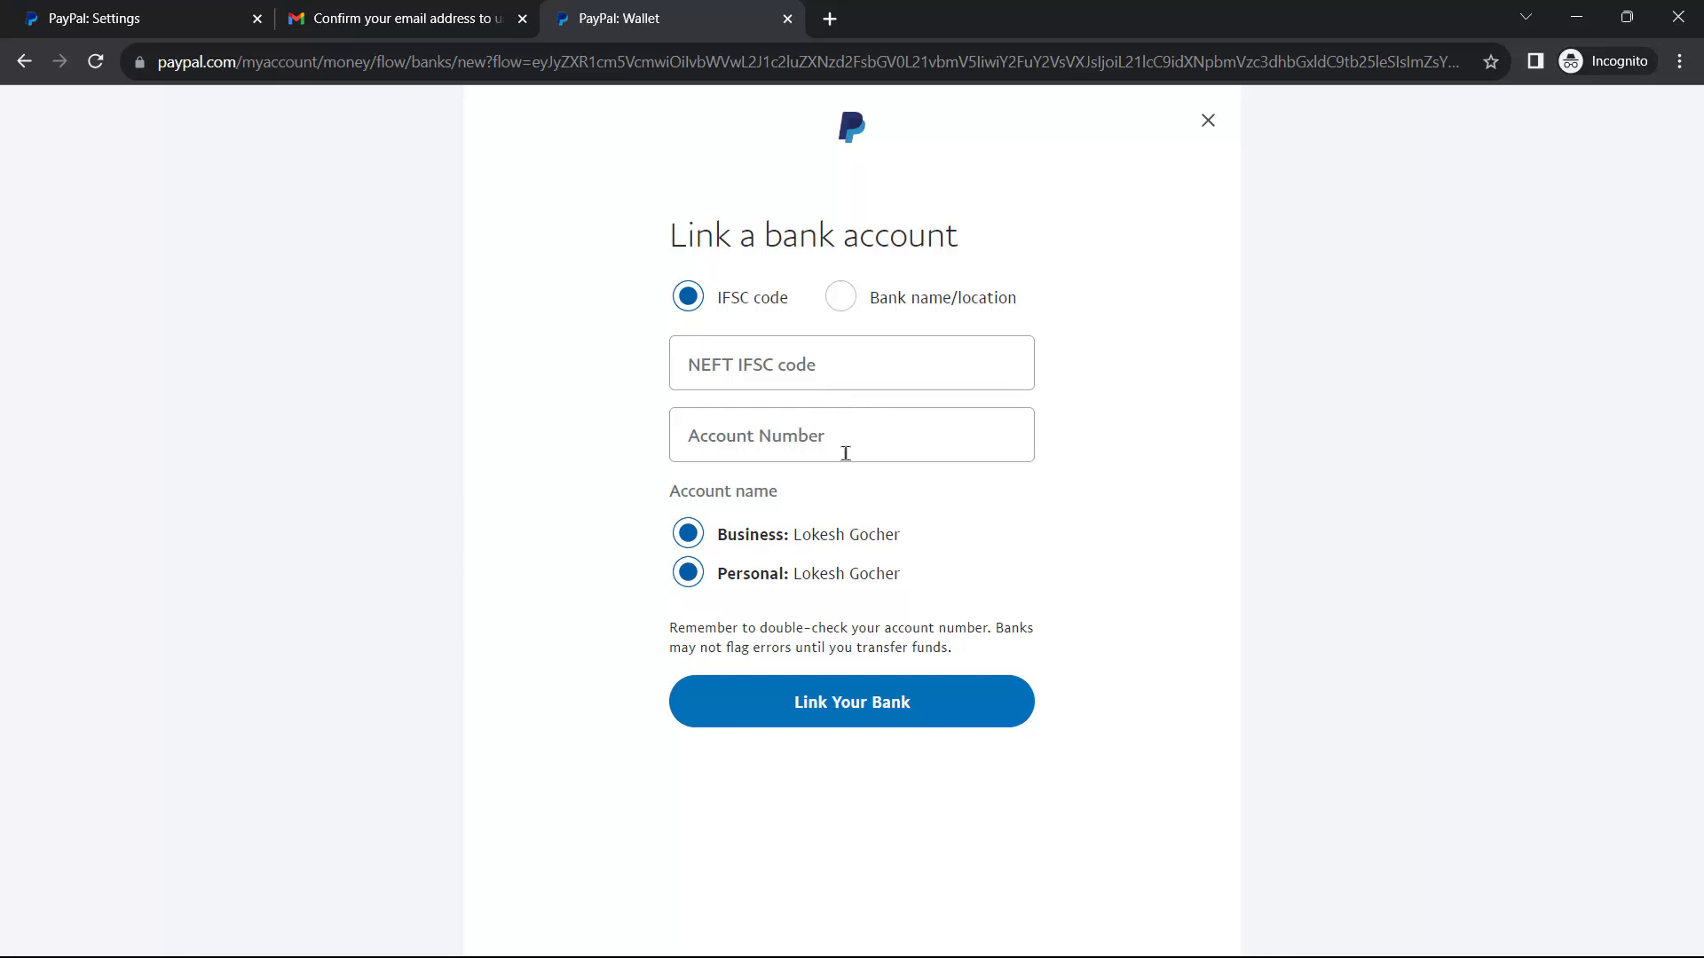
# - Examine the fields of the Bank name/location linking method, and return to the IFSC code method
pyautogui.click(843, 481)
pyautogui.click(847, 308)
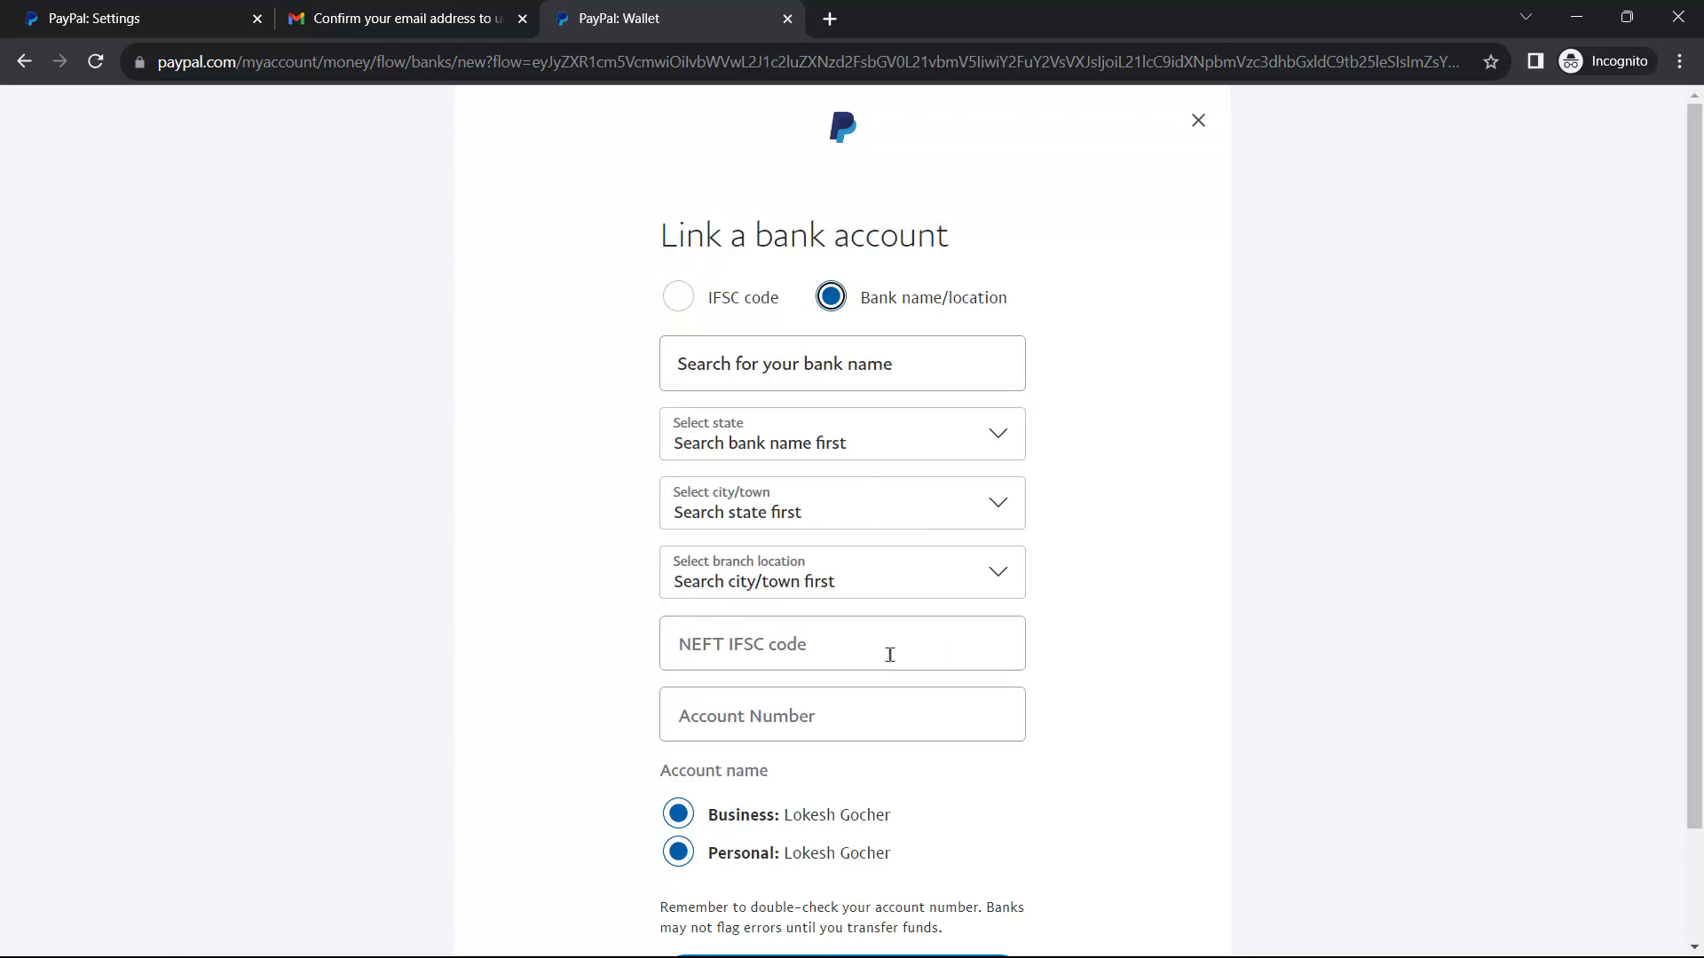
pyautogui.scroll(-2, 892, 648)
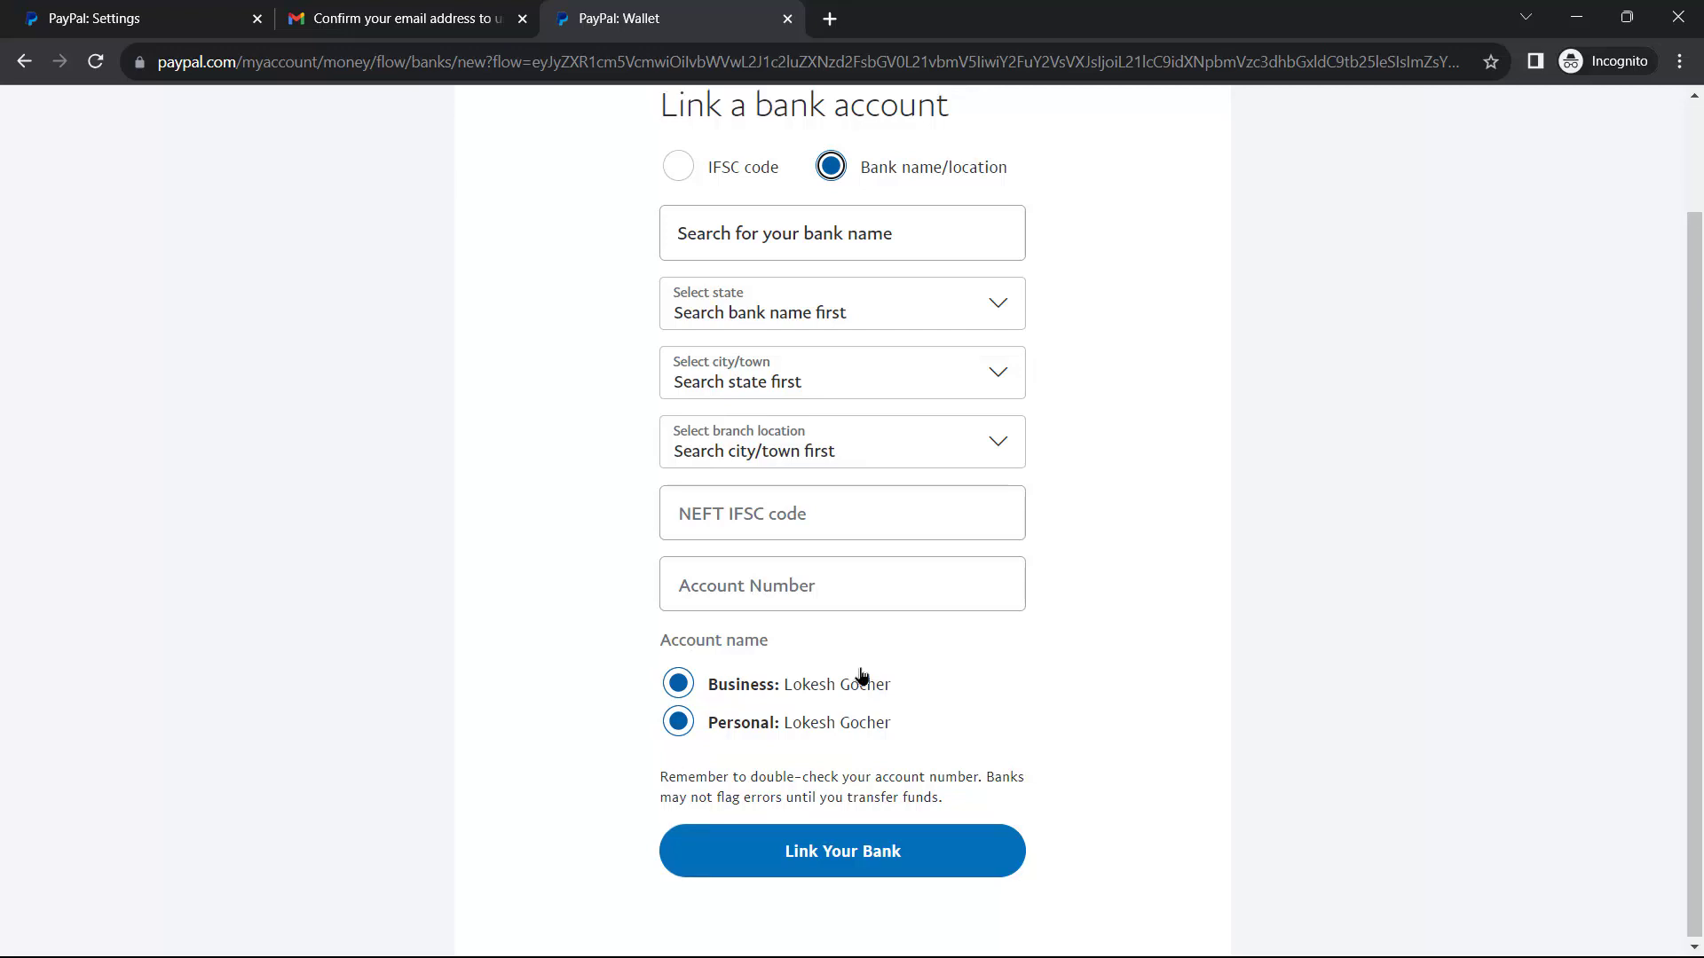
pyautogui.scroll(2, 860, 677)
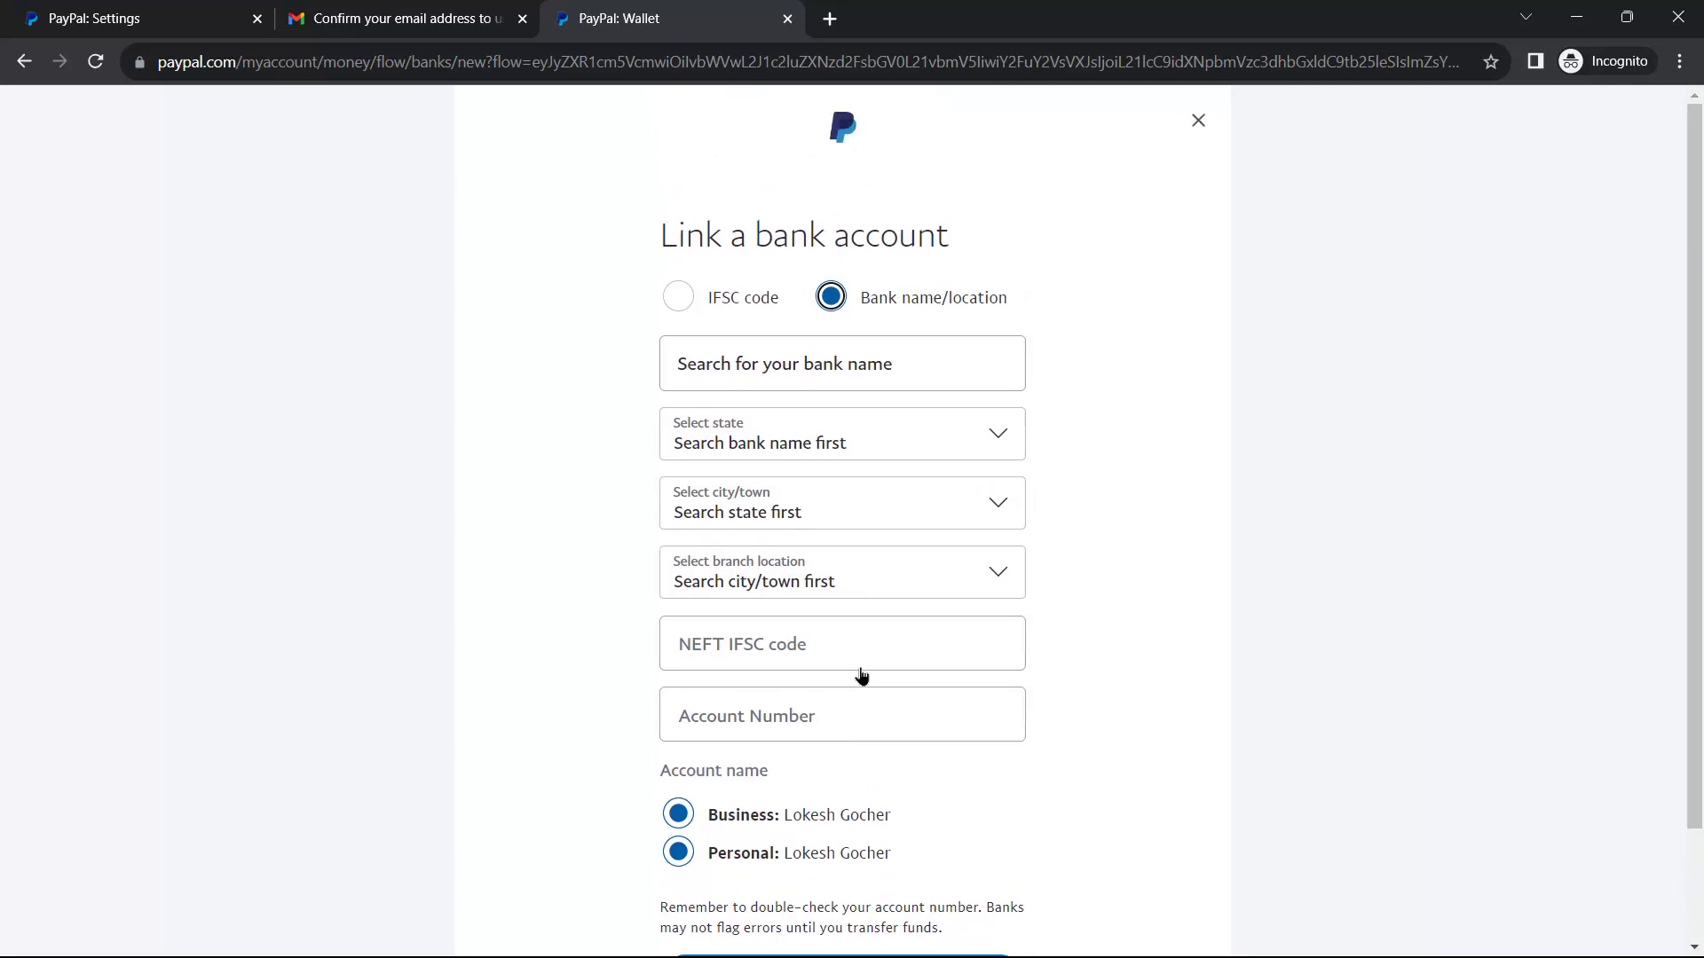
pyautogui.click(679, 302)
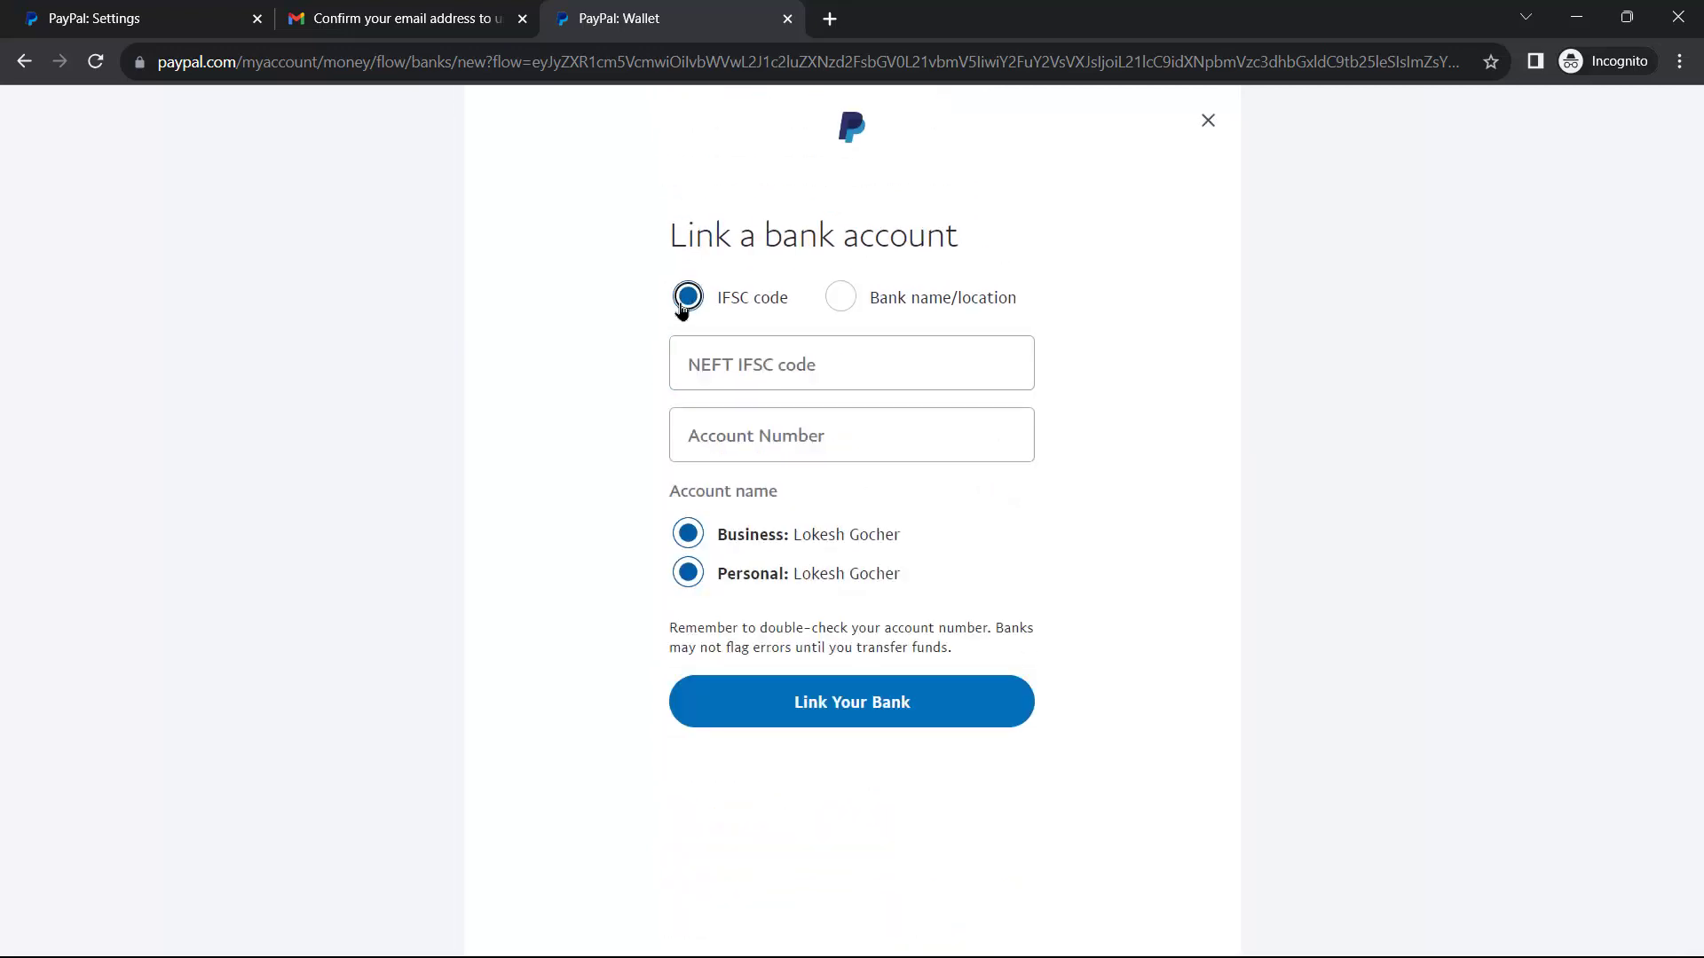
# - Fill in the NEFT IFSC code and bank account number, choose the Business account name and link the bank
pyautogui.click(804, 366)
pyautogui.click(1076, 395)
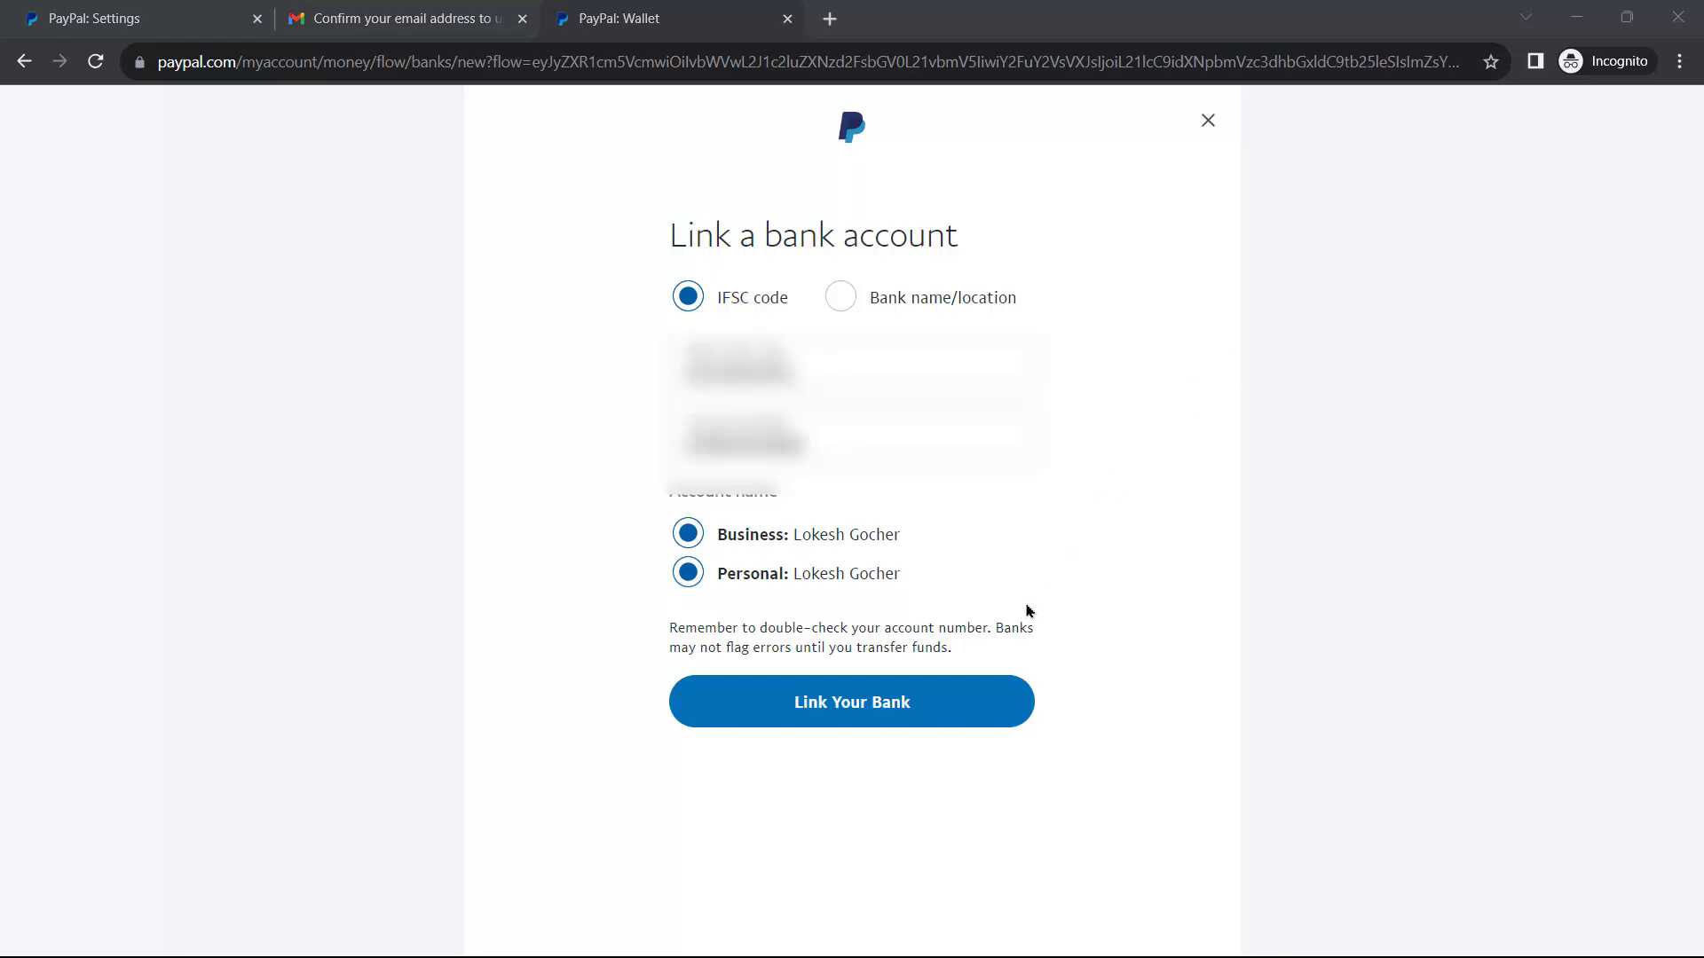
pyautogui.click(689, 542)
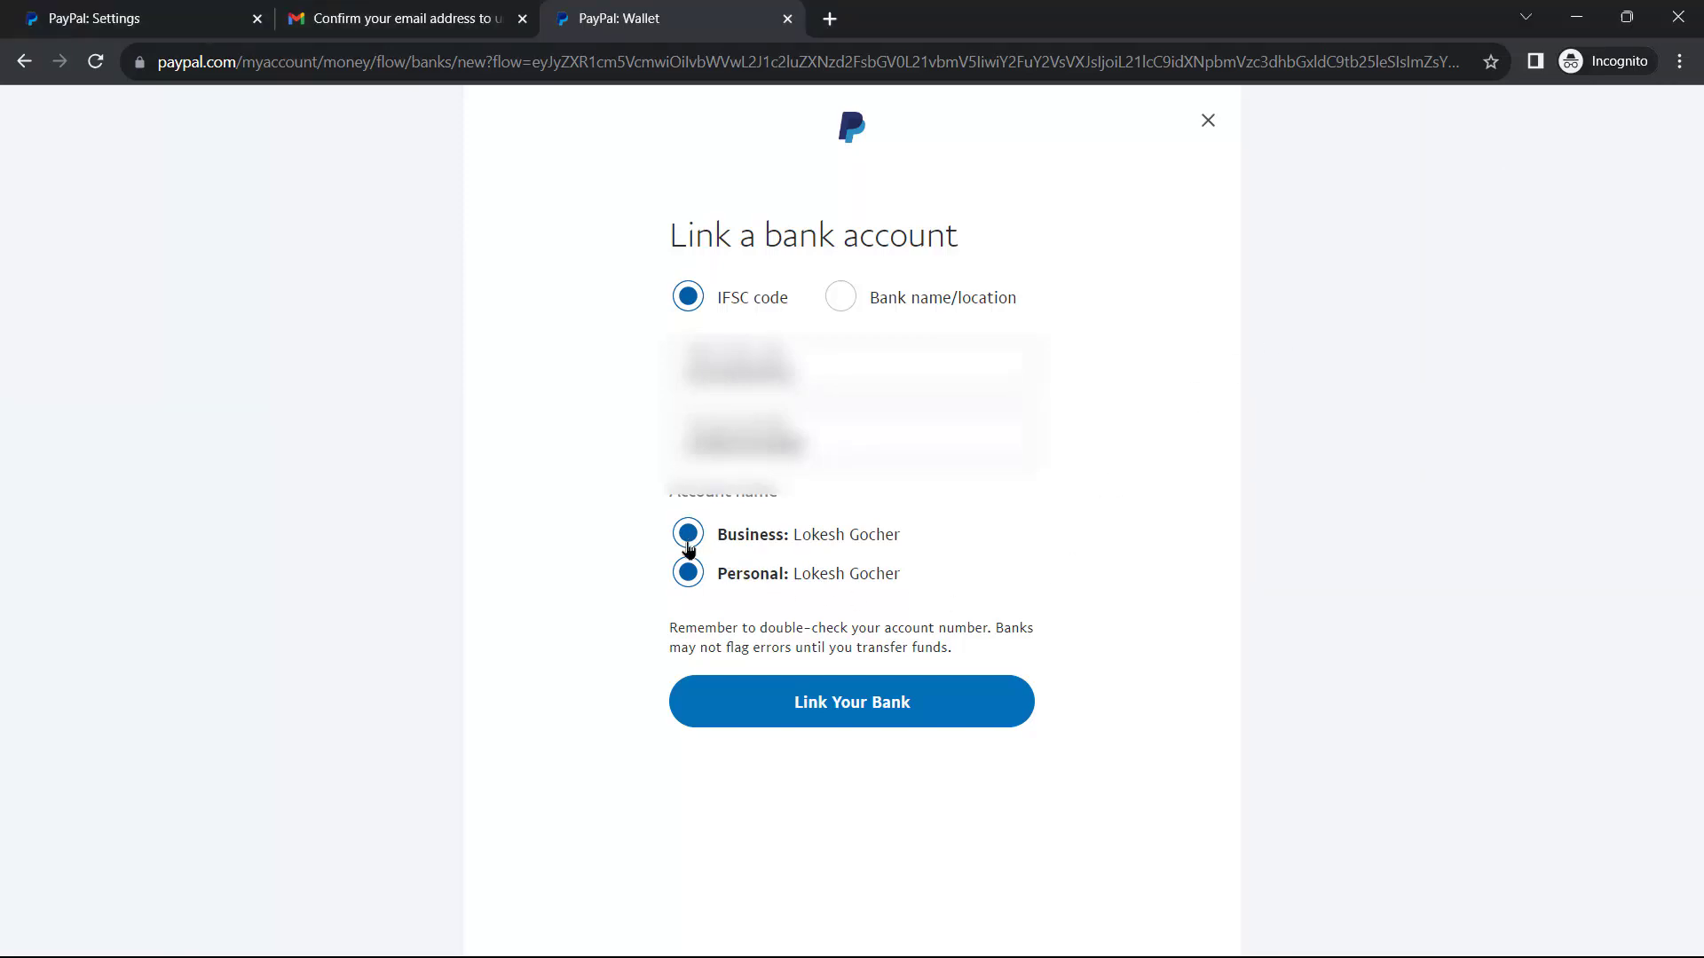
pyautogui.click(693, 538)
pyautogui.click(869, 709)
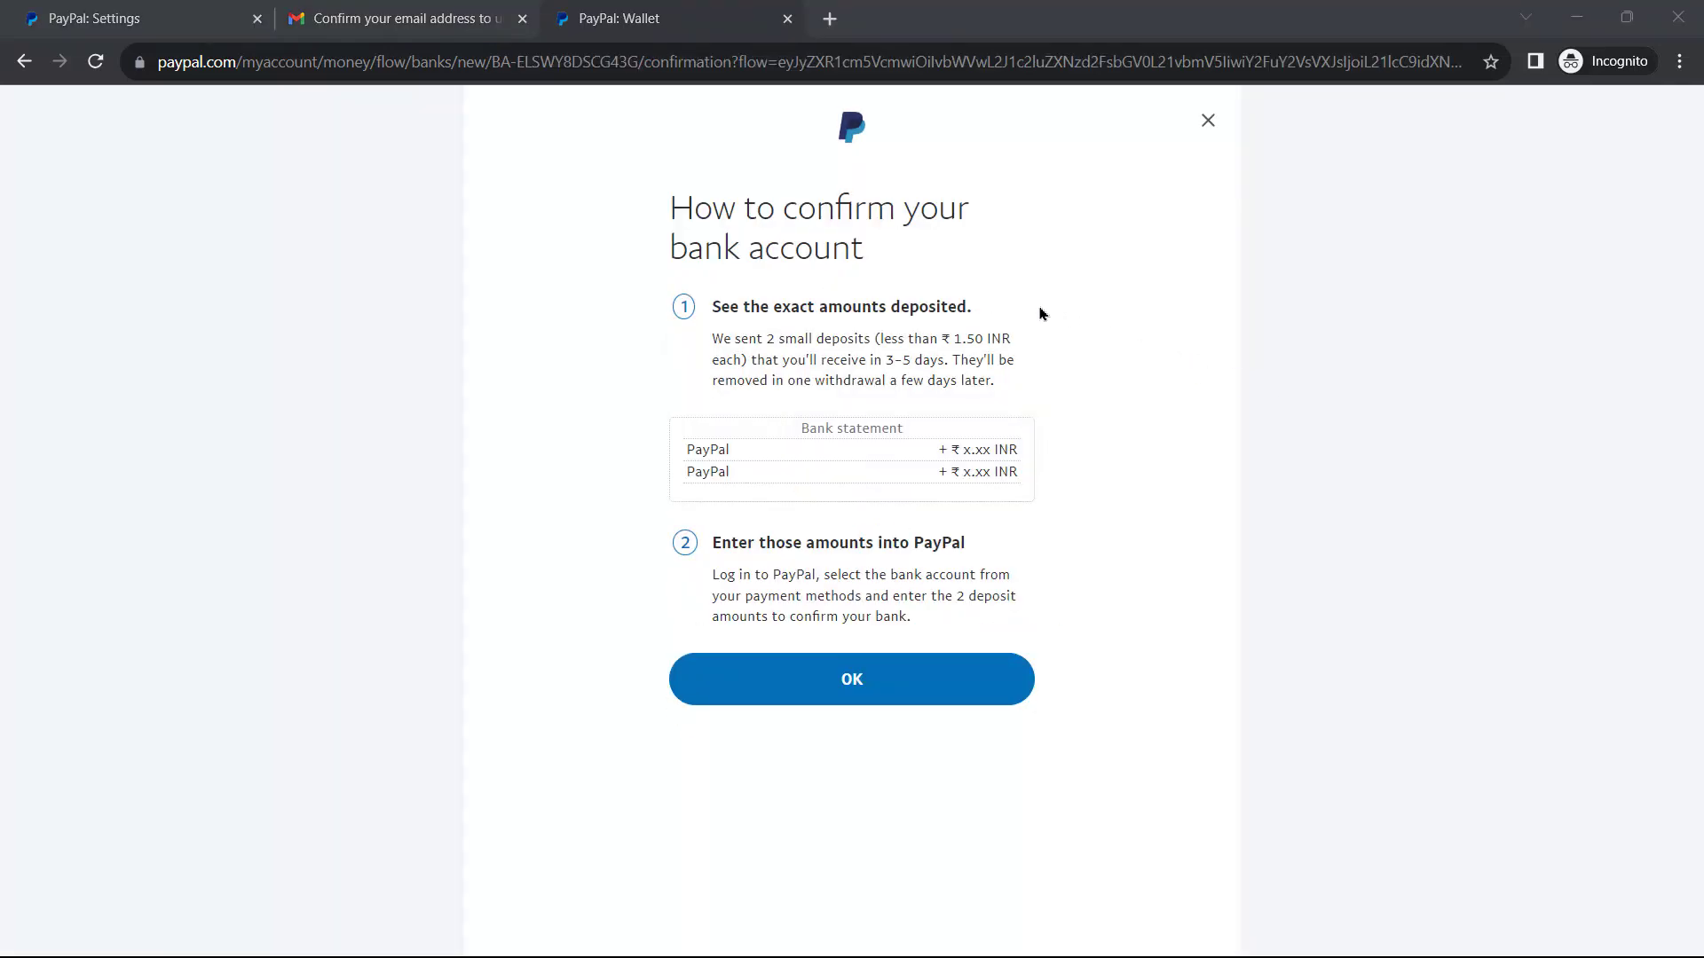
# - Read the instructions for confirming the bank account with two small deposits and acknowledge them
pyautogui.doubleClick(956, 339)
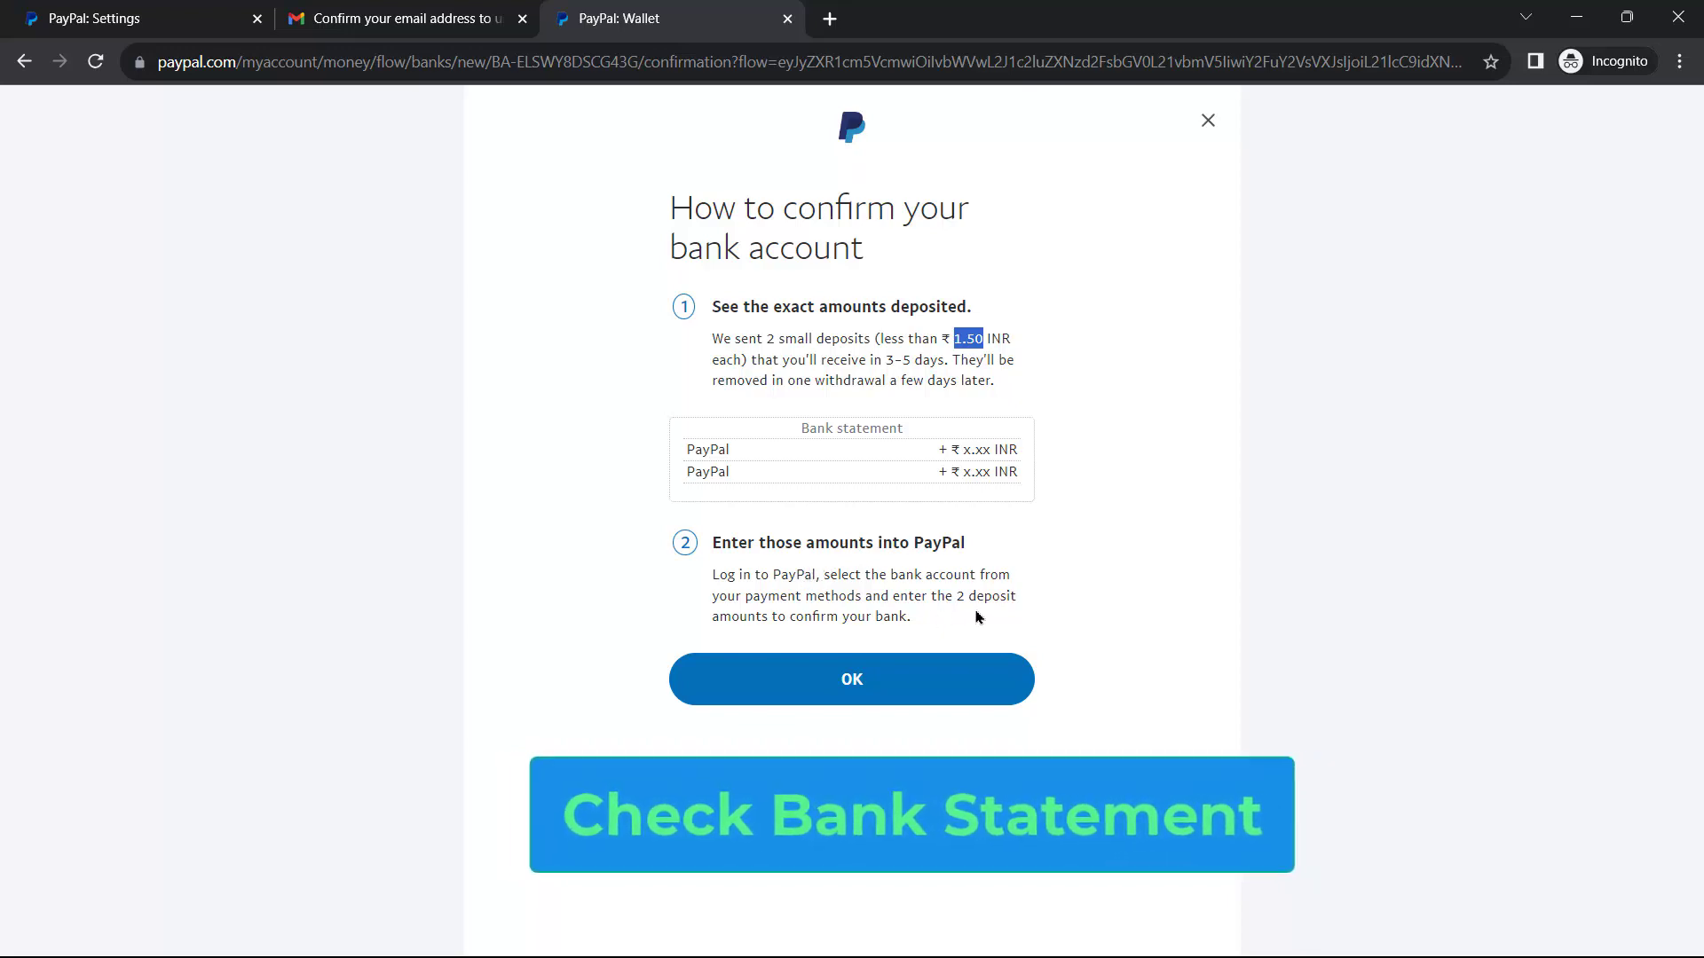
pyautogui.moveTo(956, 595); pyautogui.dragTo(1017, 597)
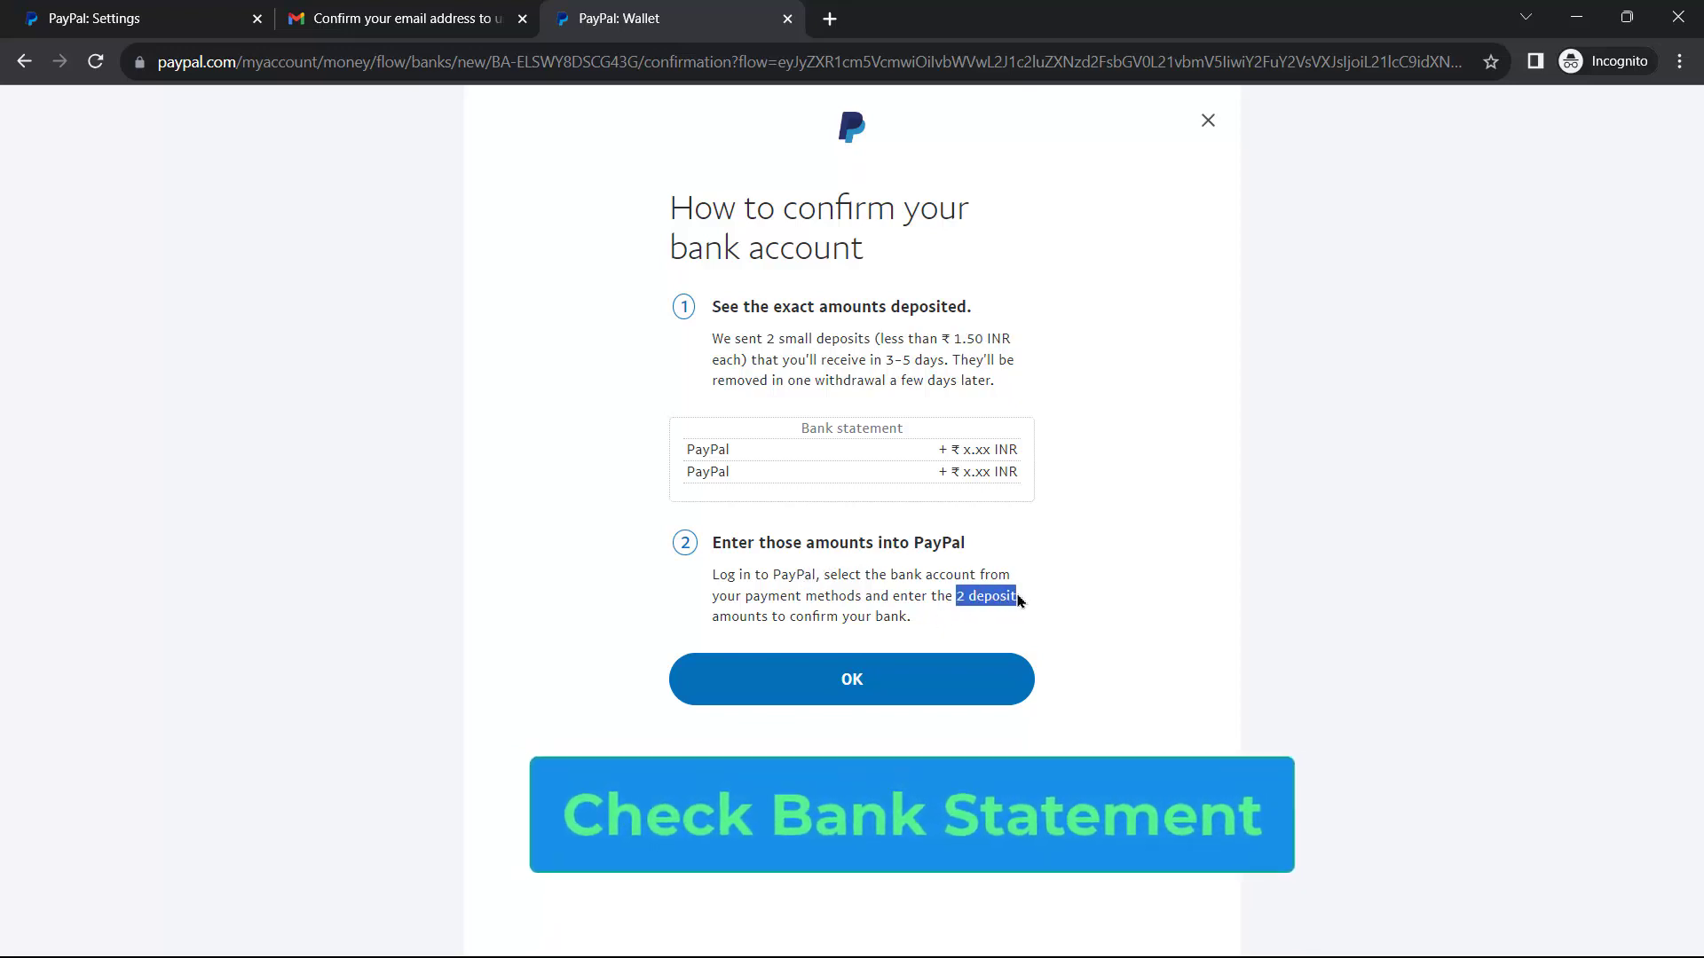
pyautogui.click(1028, 588)
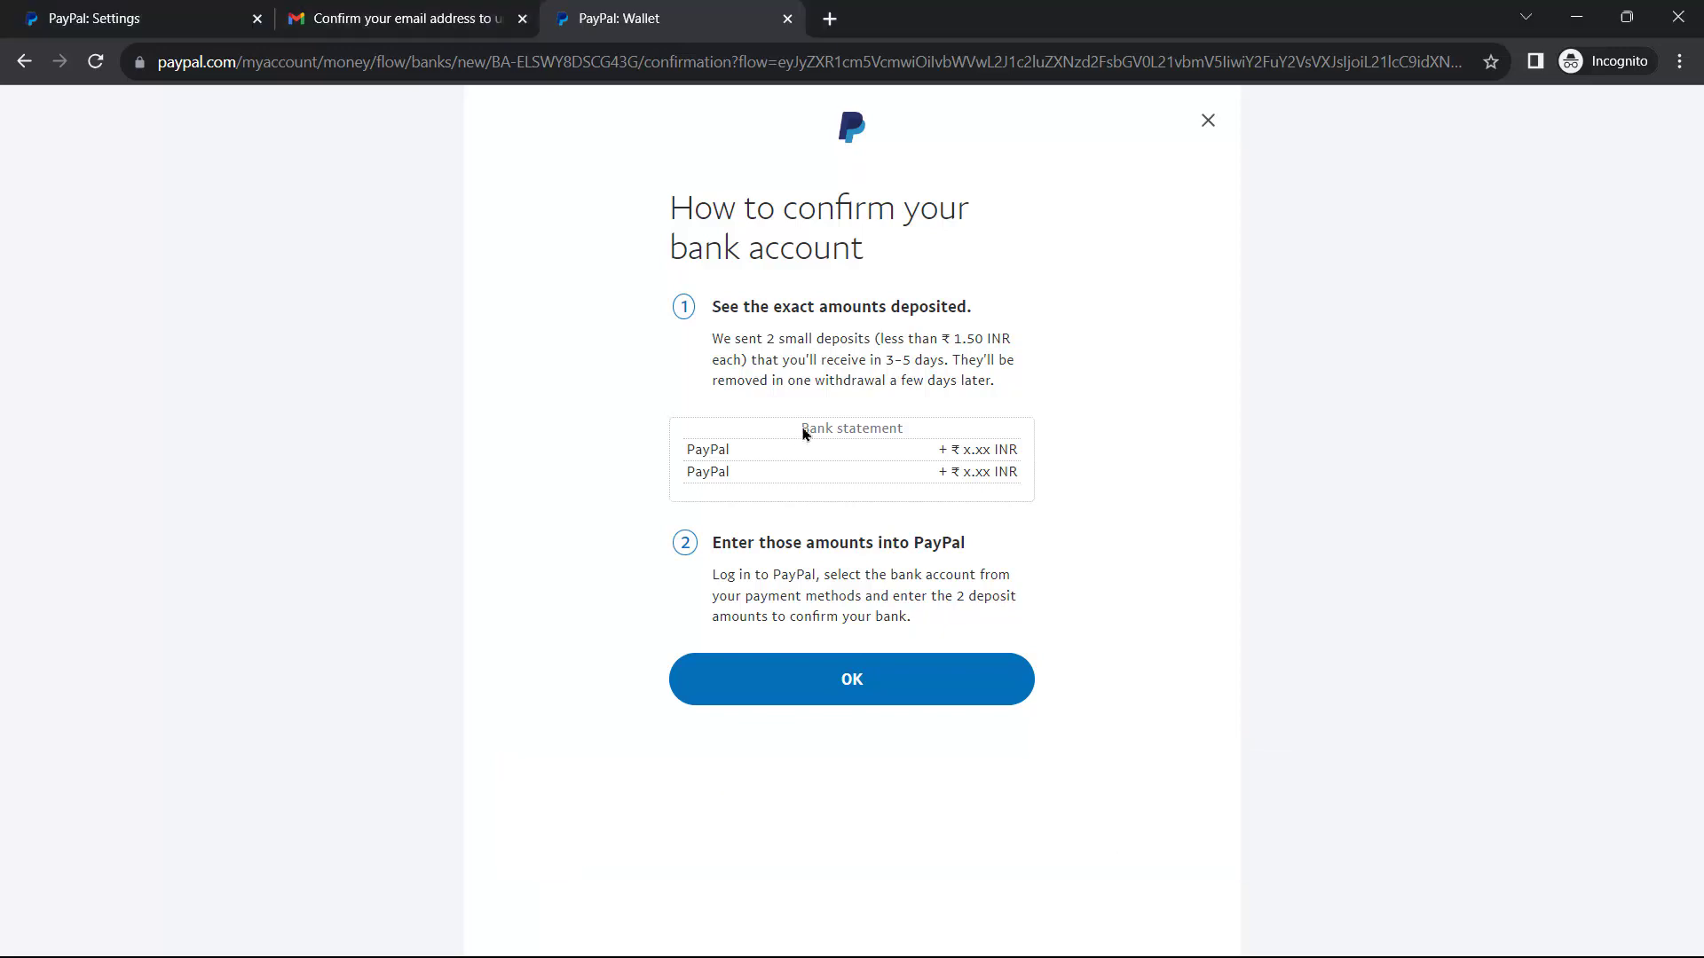
pyautogui.moveTo(802, 430); pyautogui.dragTo(913, 427)
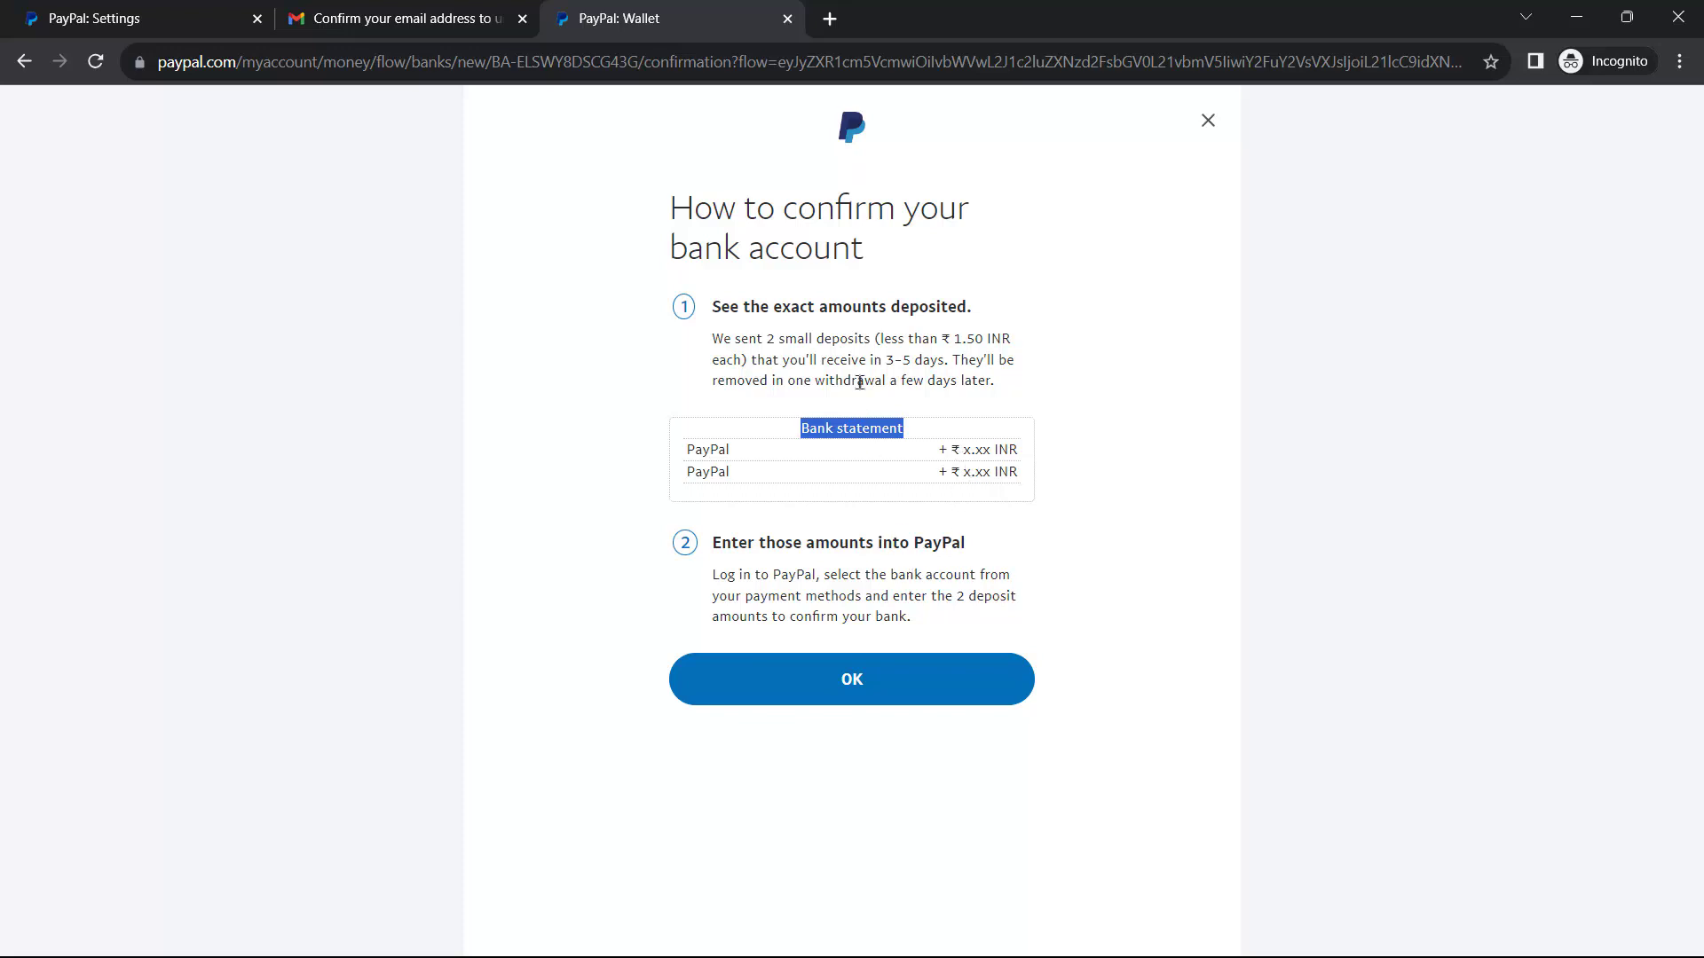
pyautogui.moveTo(862, 359); pyautogui.dragTo(994, 353)
pyautogui.click(963, 352)
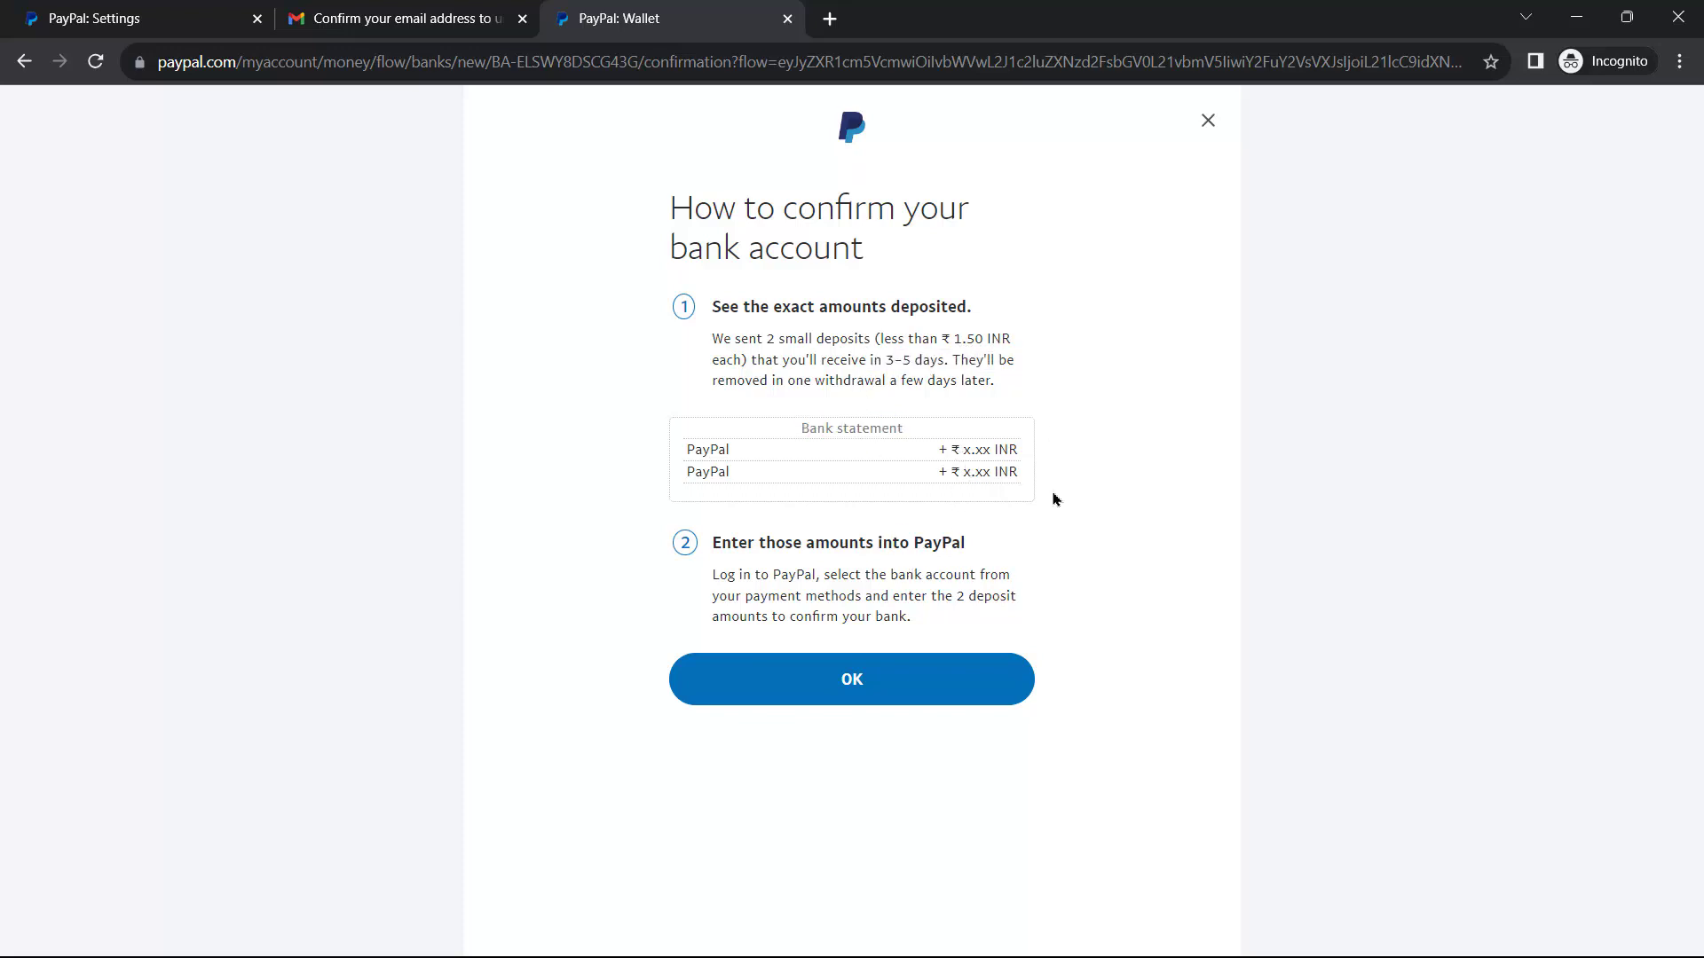
pyautogui.click(852, 679)
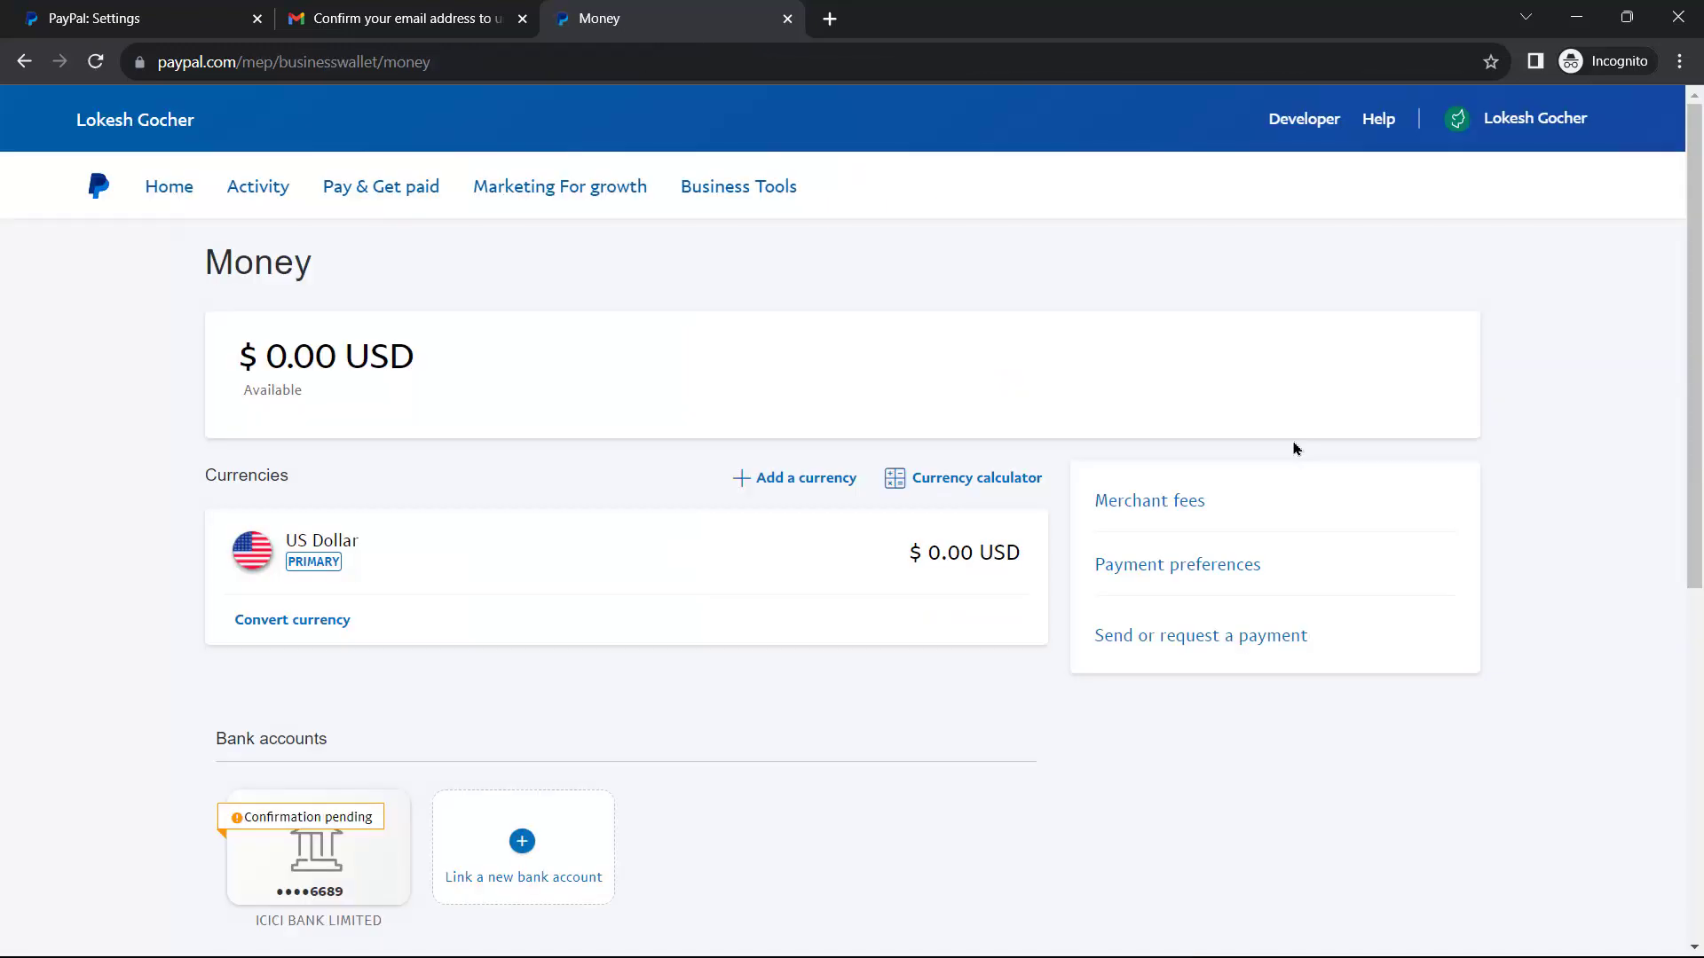
# - Open the linked ICICI BANK LIMITED account from the Money page, review its status and bring up its bank confirmation form
pyautogui.scroll(-4, 1410, 488)
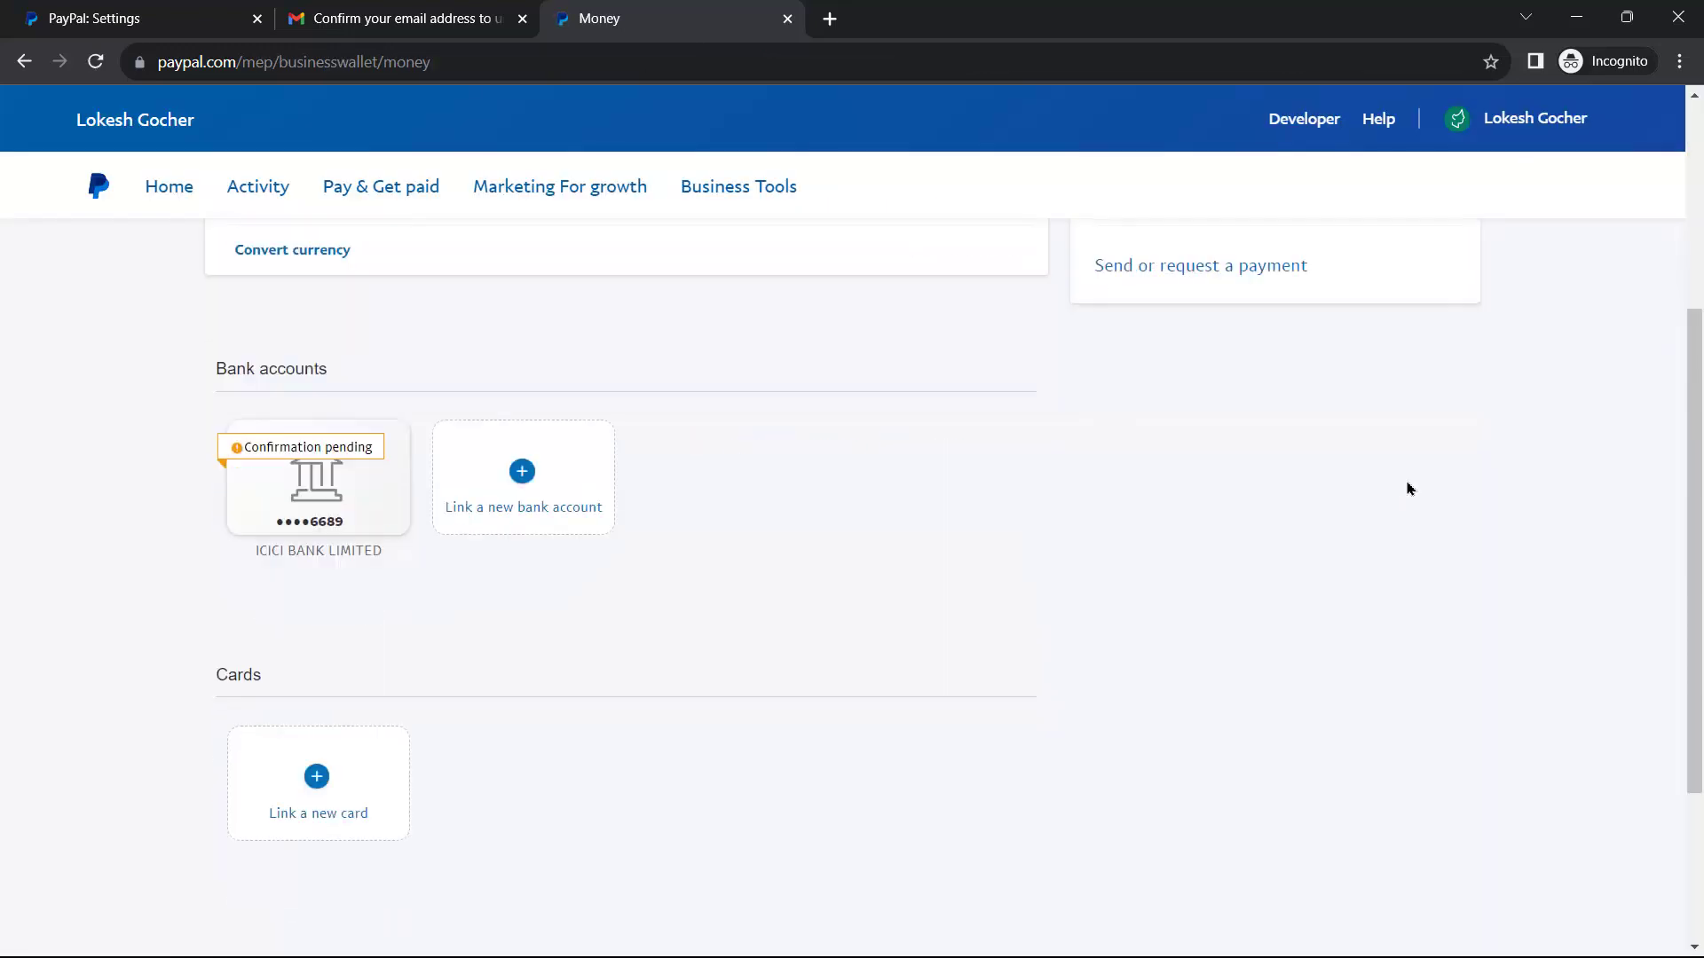
pyautogui.scroll(4, 1399, 479)
pyautogui.scroll(-4, 1396, 473)
pyautogui.click(320, 479)
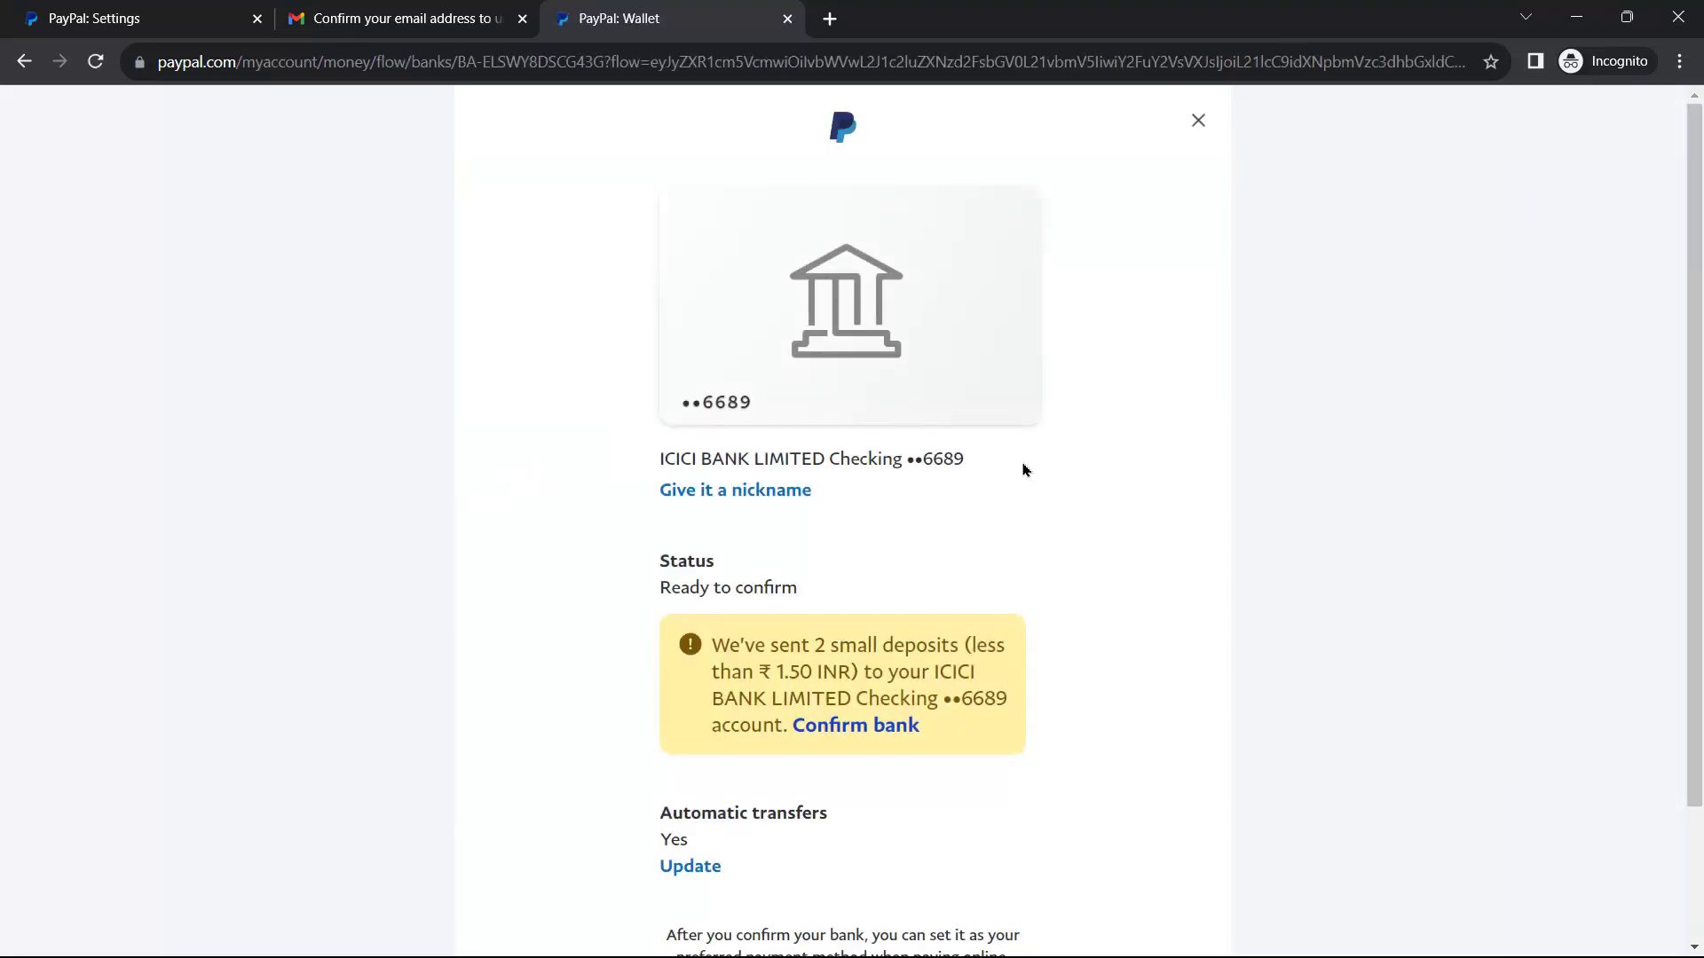
pyautogui.scroll(-2, 1023, 458)
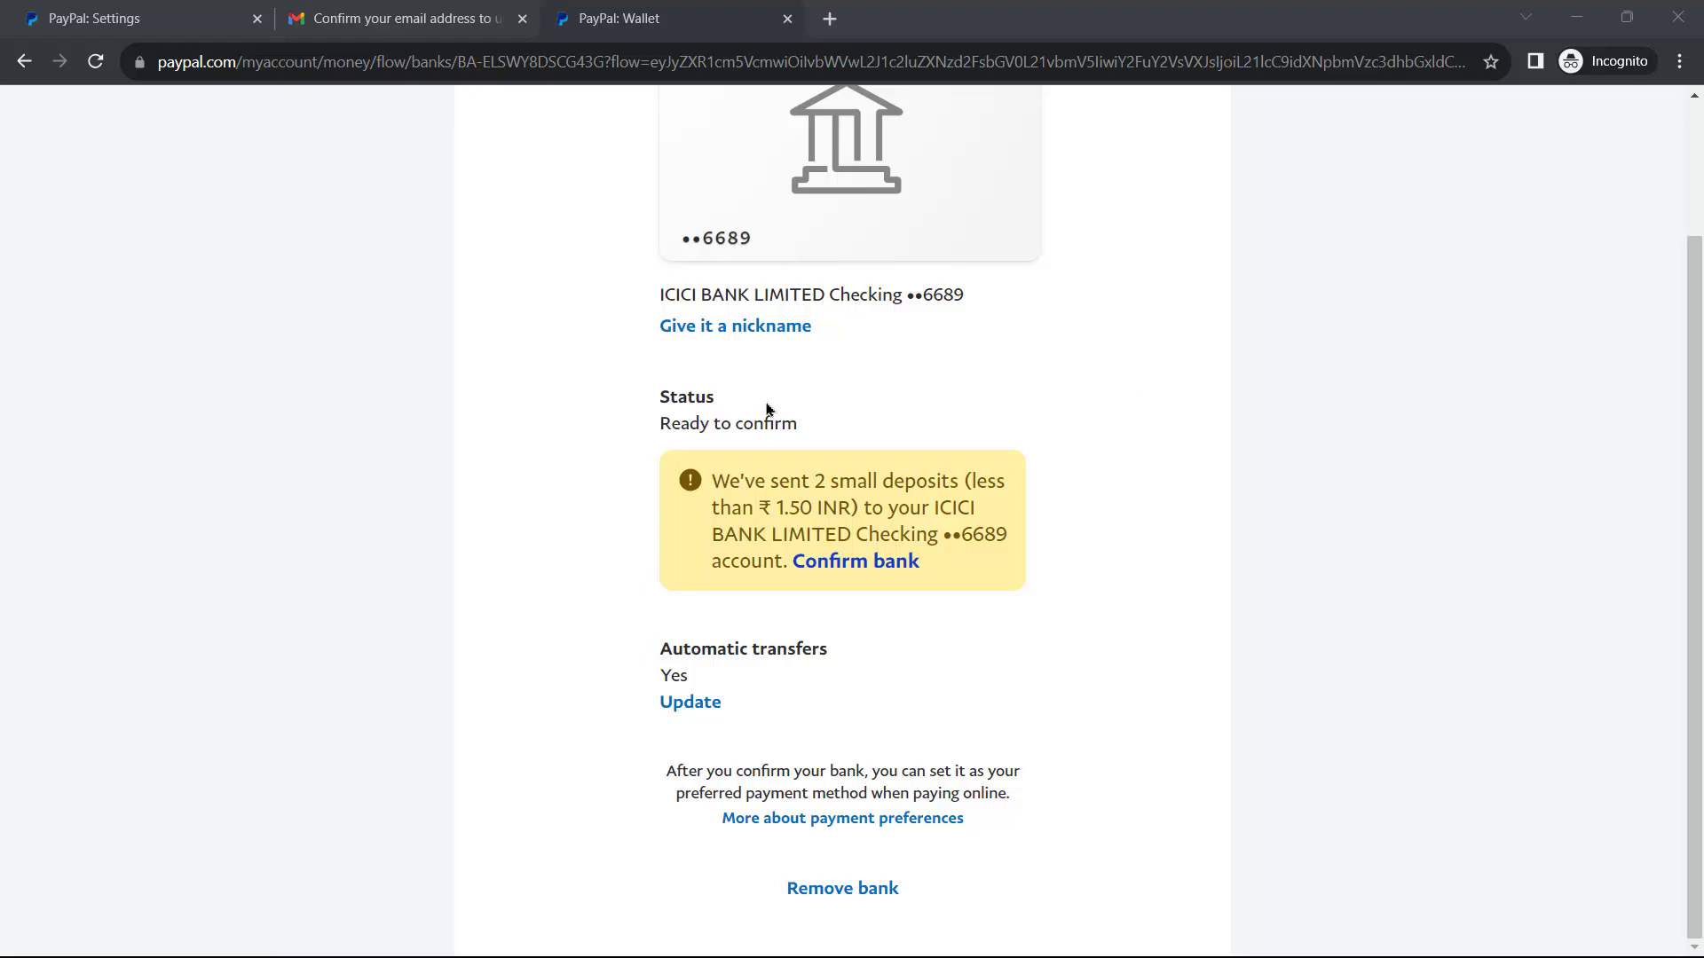
pyautogui.click(874, 576)
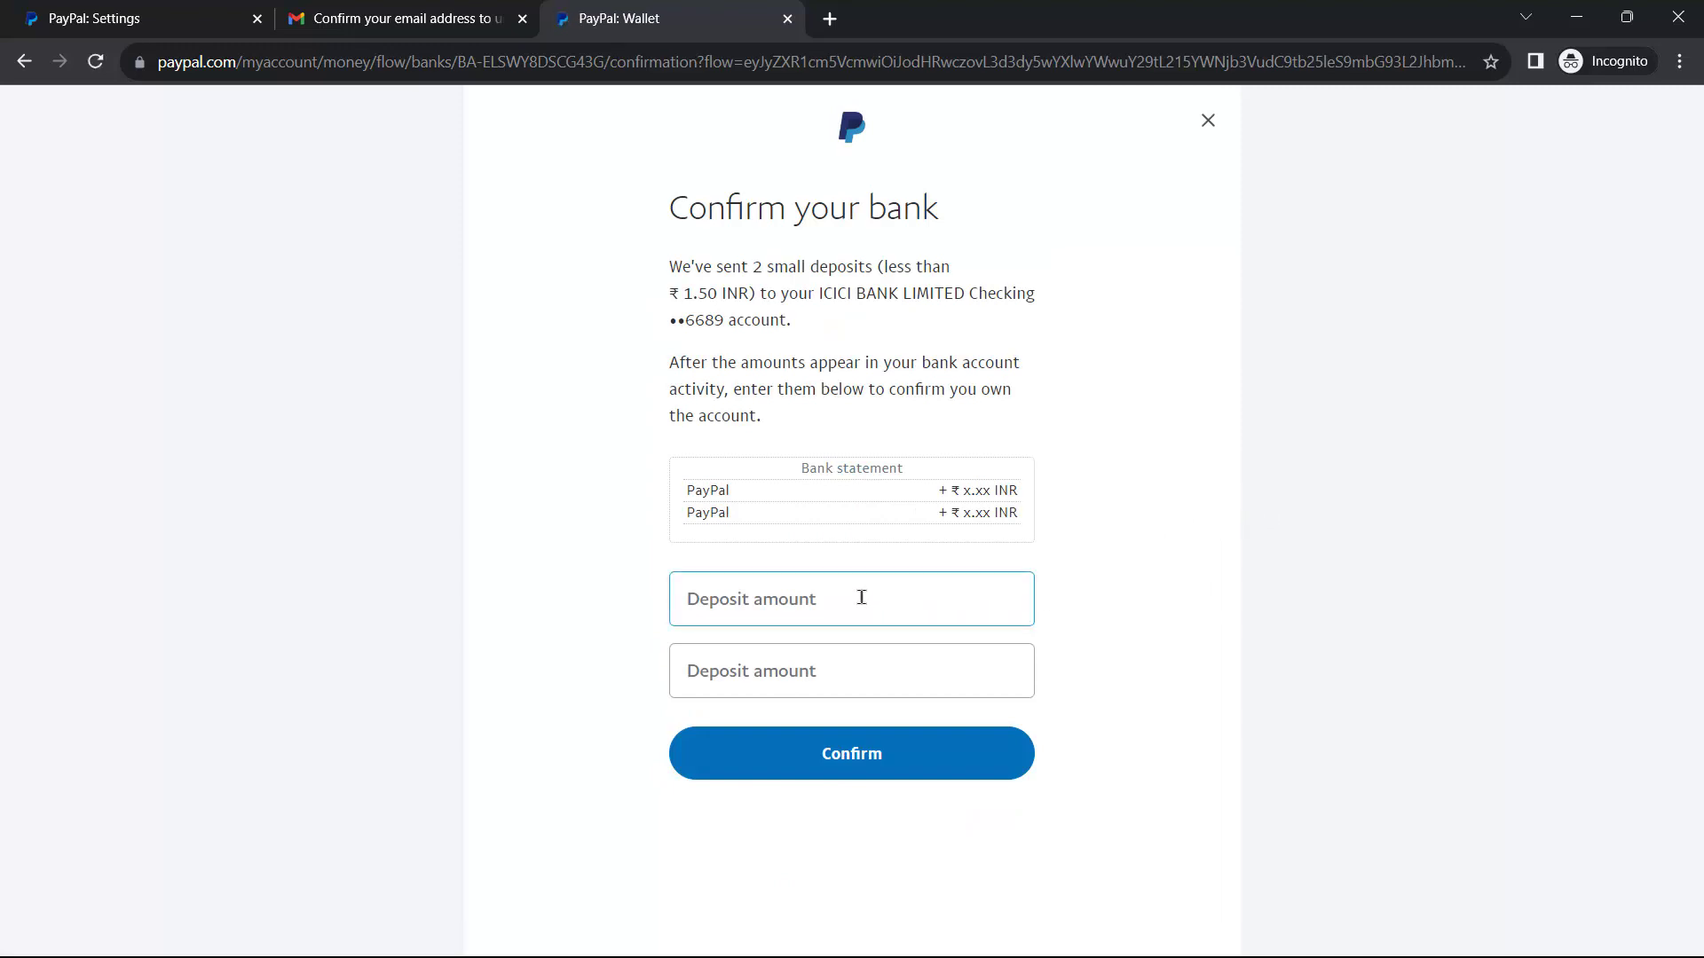
# - Inspect the two deposit amount fields, close the bank confirmation form and return to the dashboard home
pyautogui.click(765, 605)
pyautogui.click(701, 665)
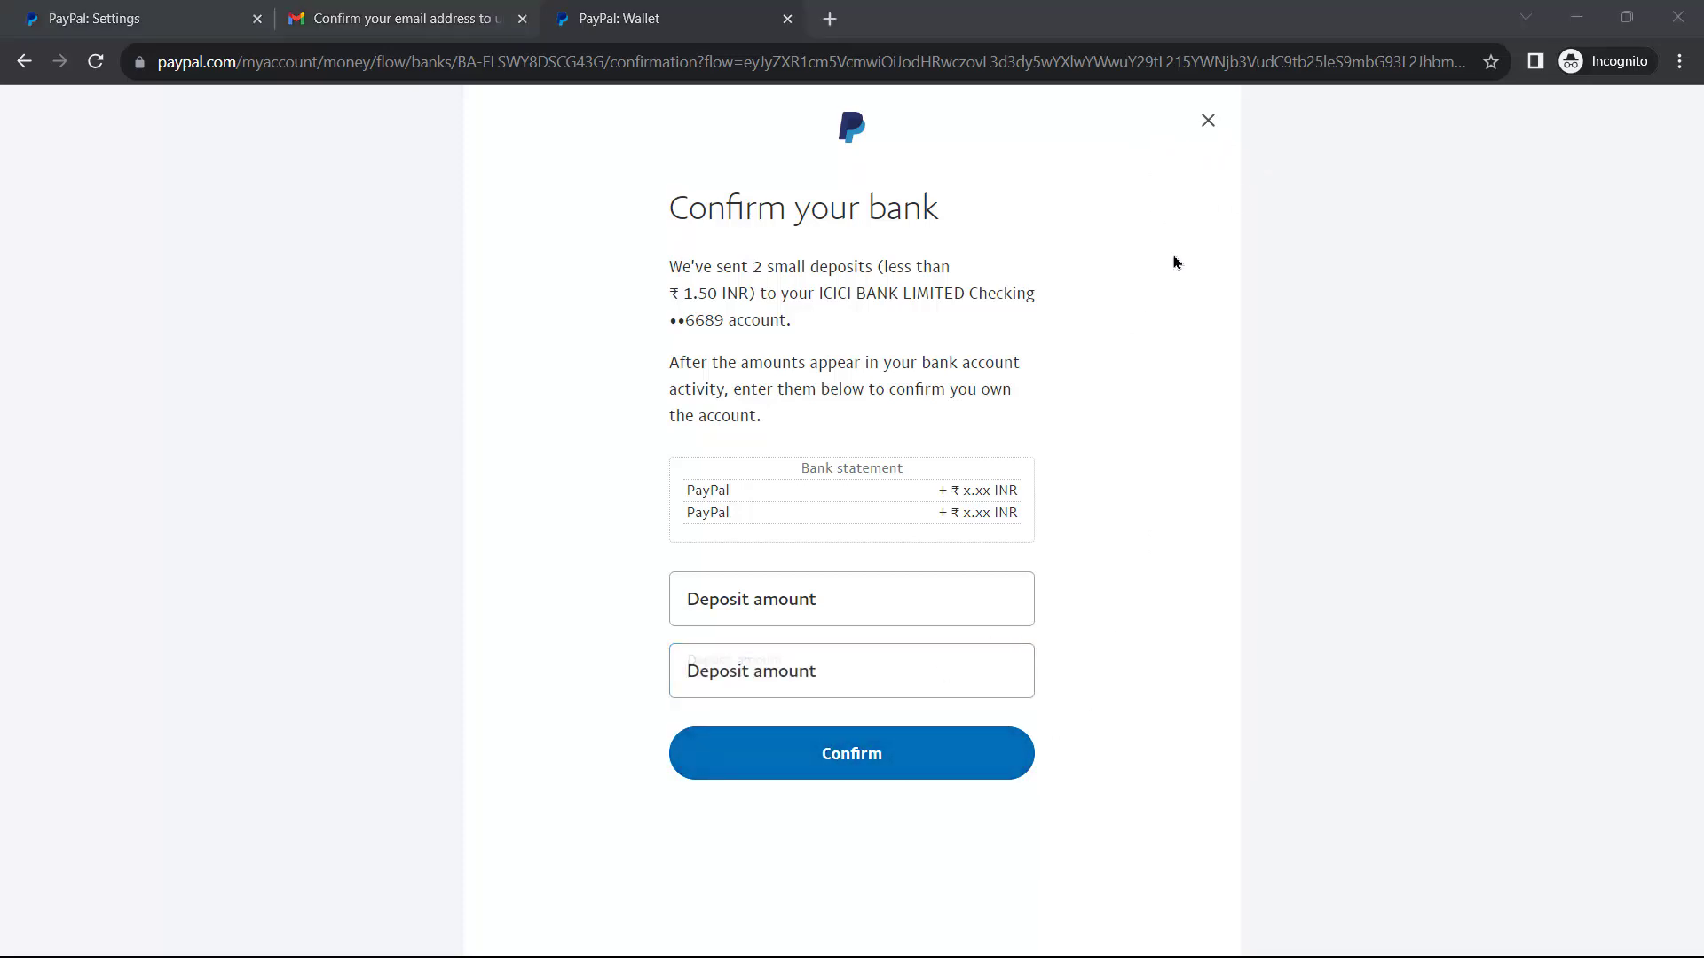
pyautogui.click(1206, 120)
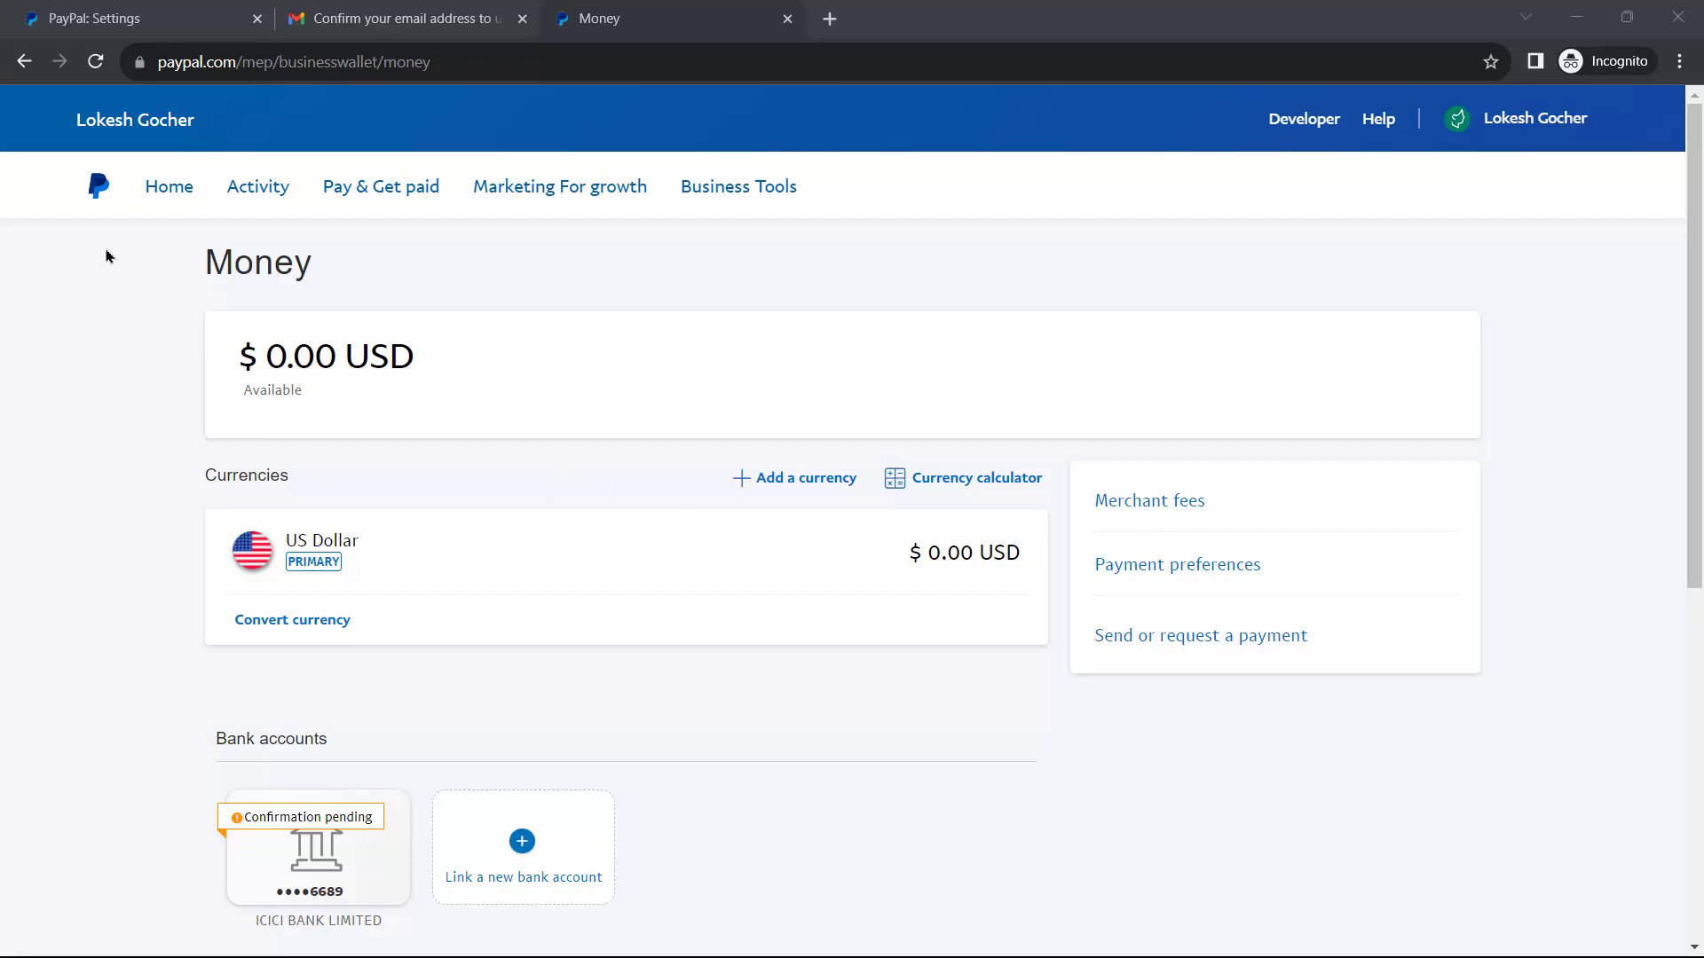
pyautogui.click(160, 188)
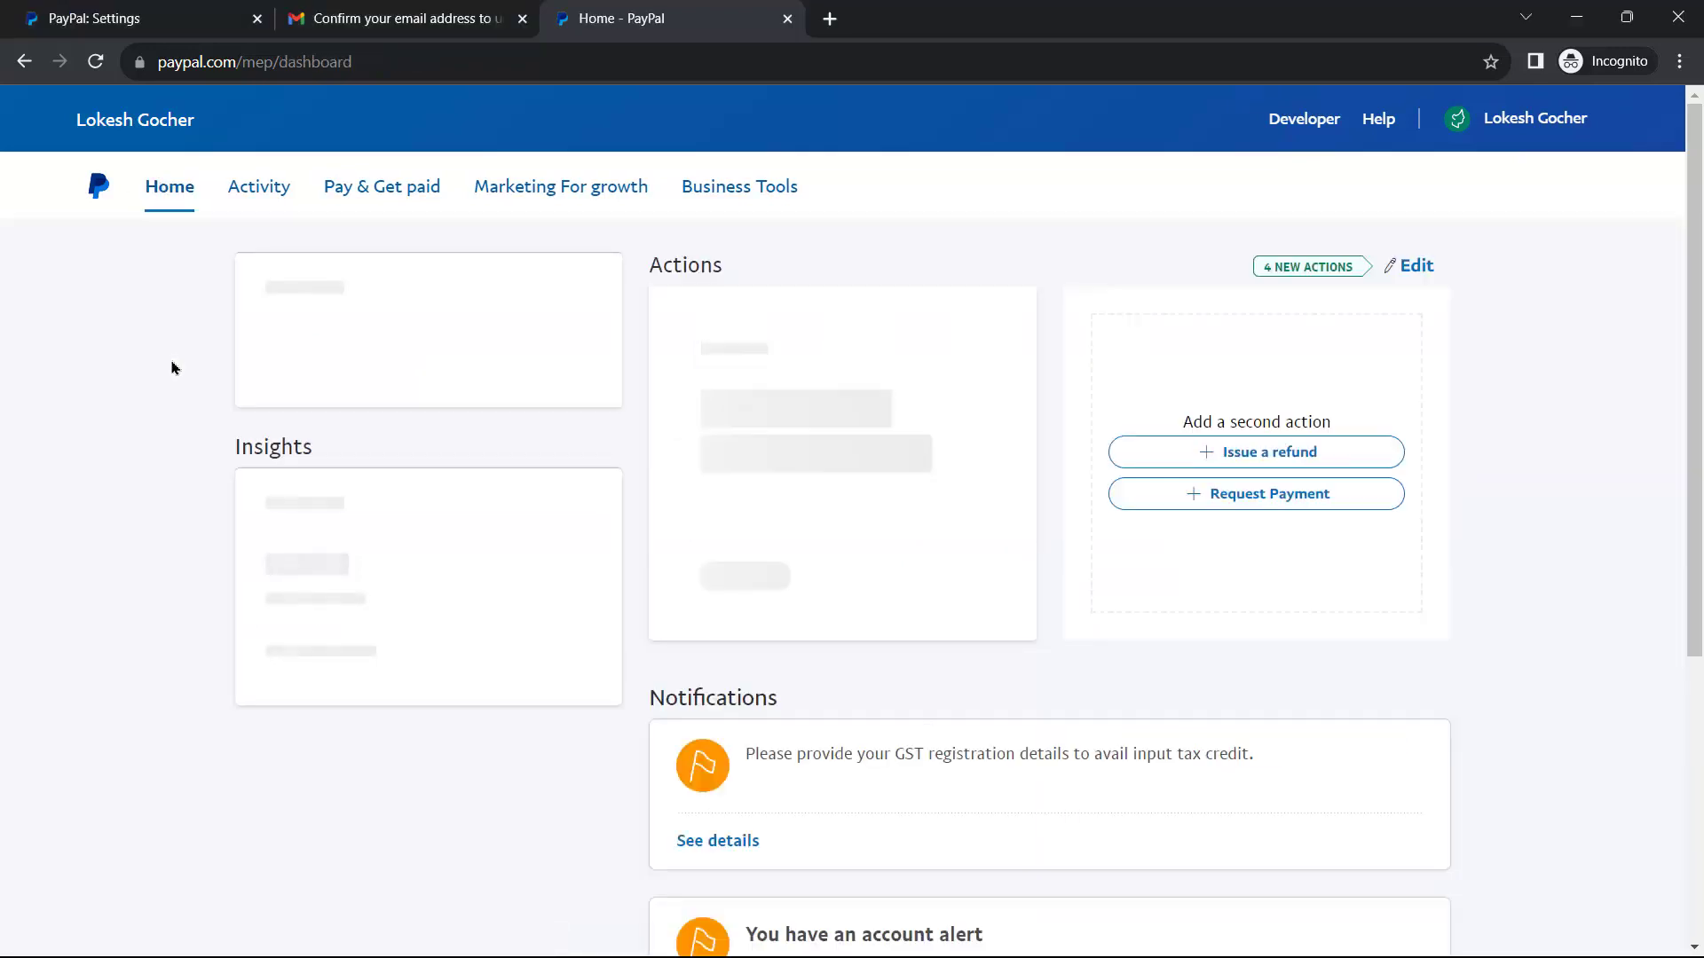